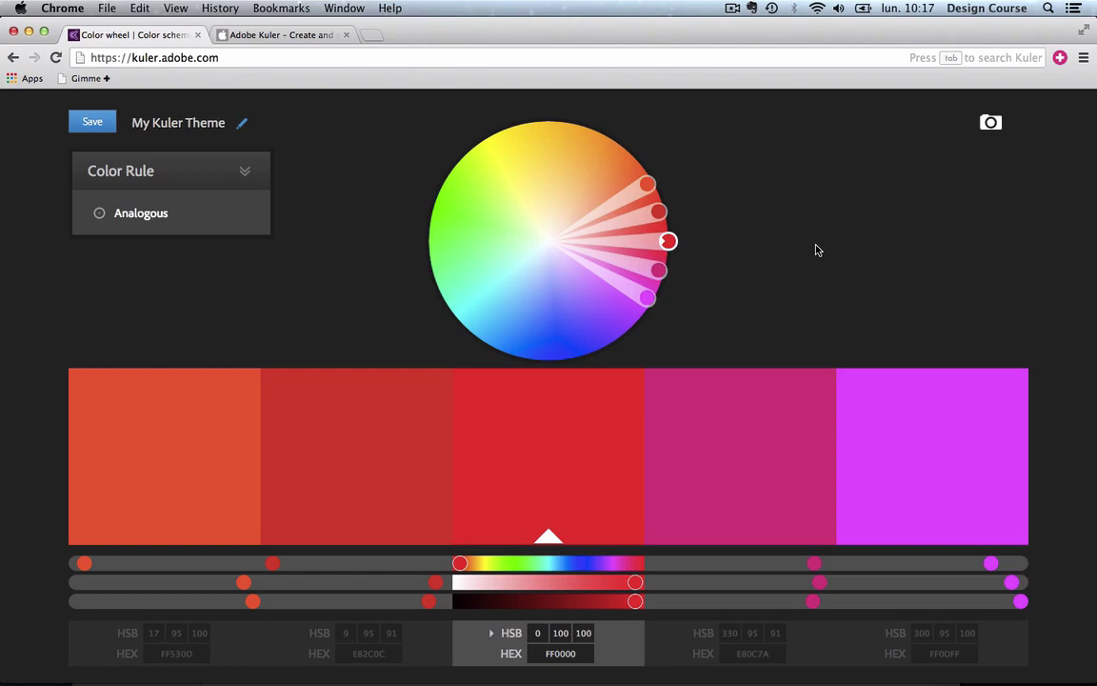
- Inspect the red analogous theme by enlarging the color wheel, then shrinking it back
left_click(175, 54)
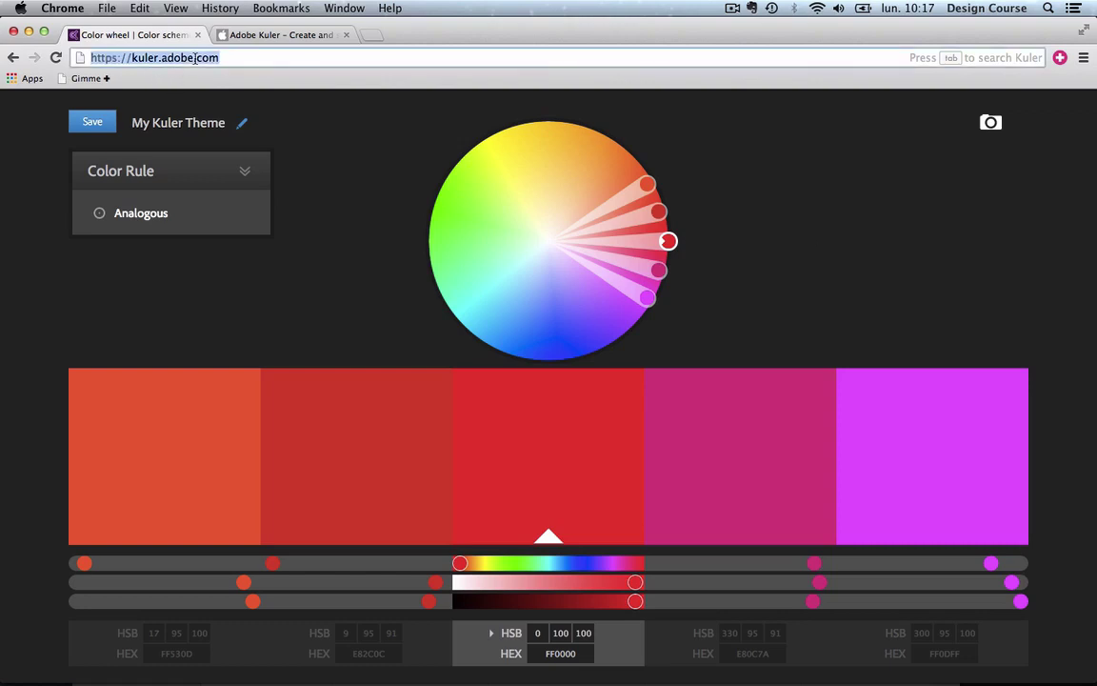
left_click(349, 207)
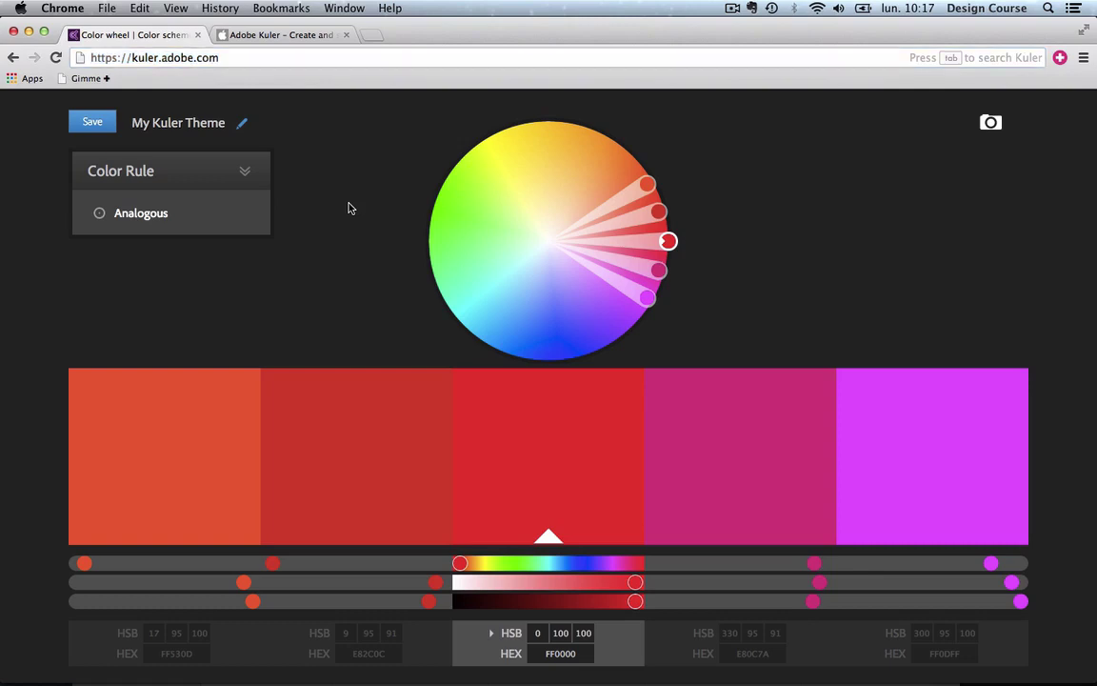
left_click(542, 225)
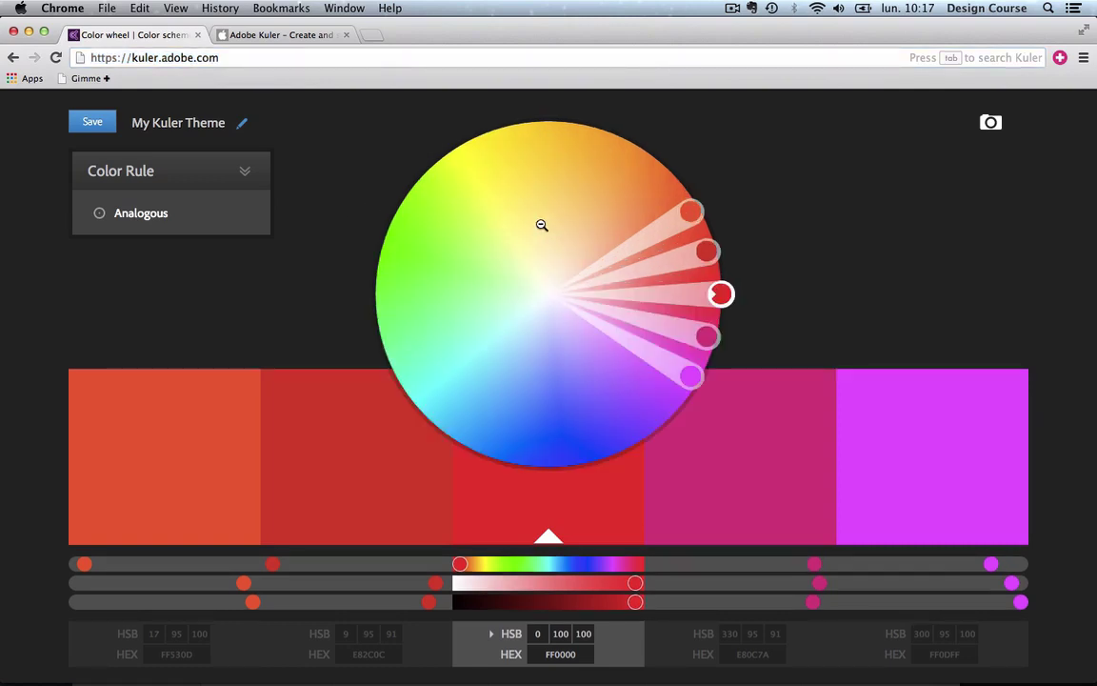
left_click(542, 224)
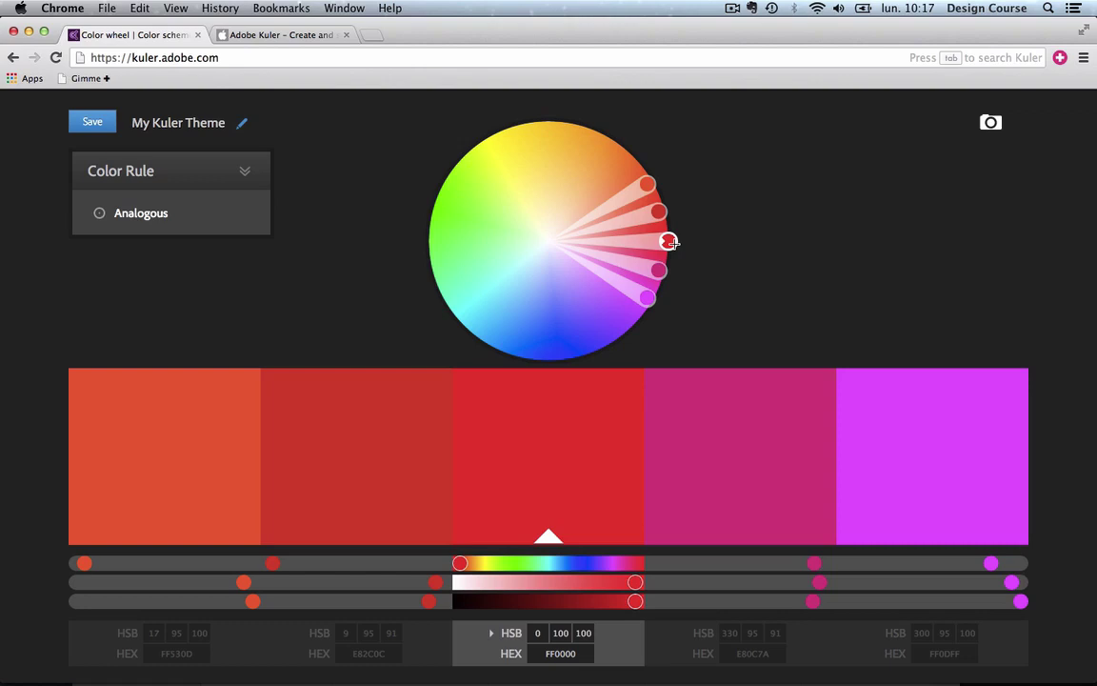
- Try the Monochromatic and Triad color rules and nudge the base red toward orange
left_click(127, 160)
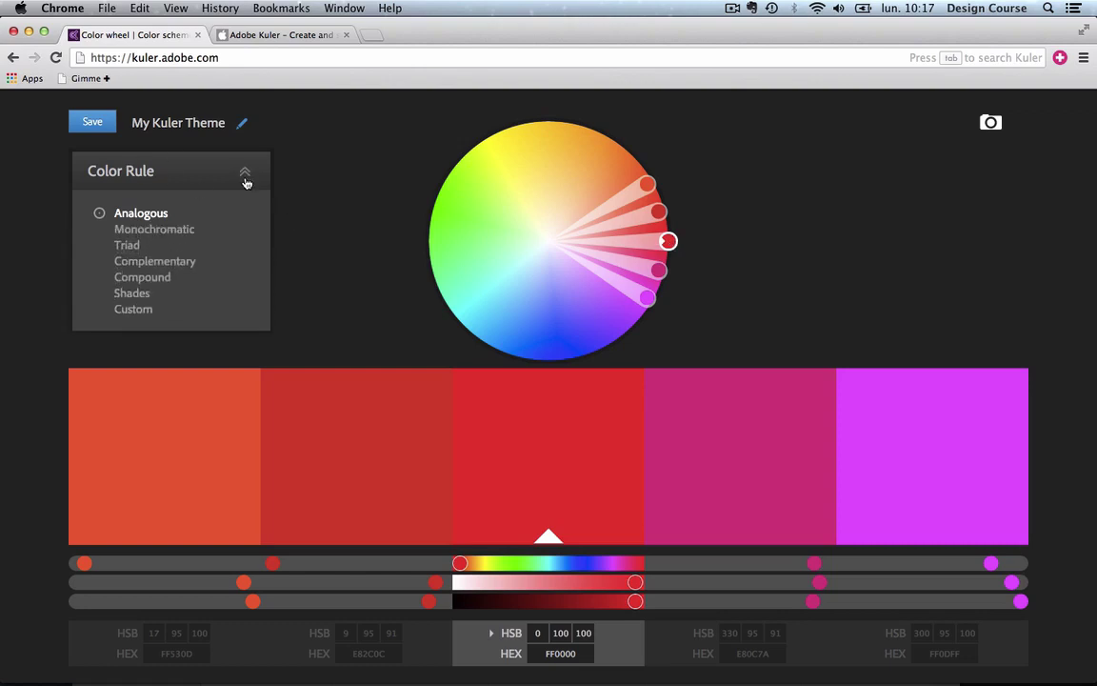
left_click(175, 232)
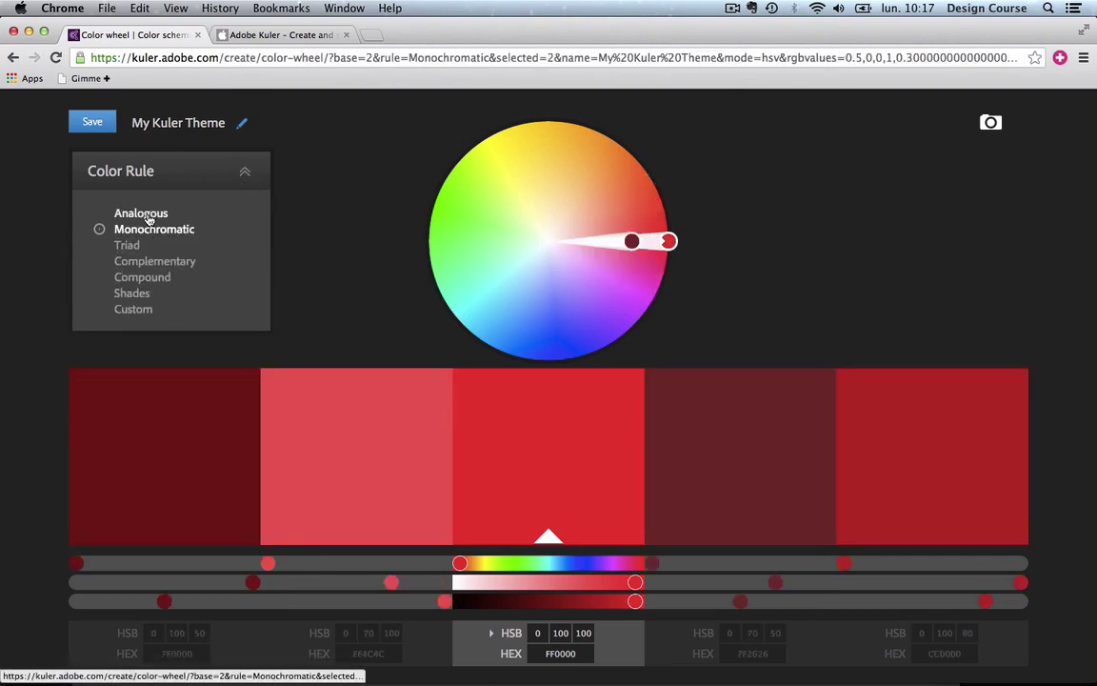
left_click(128, 247)
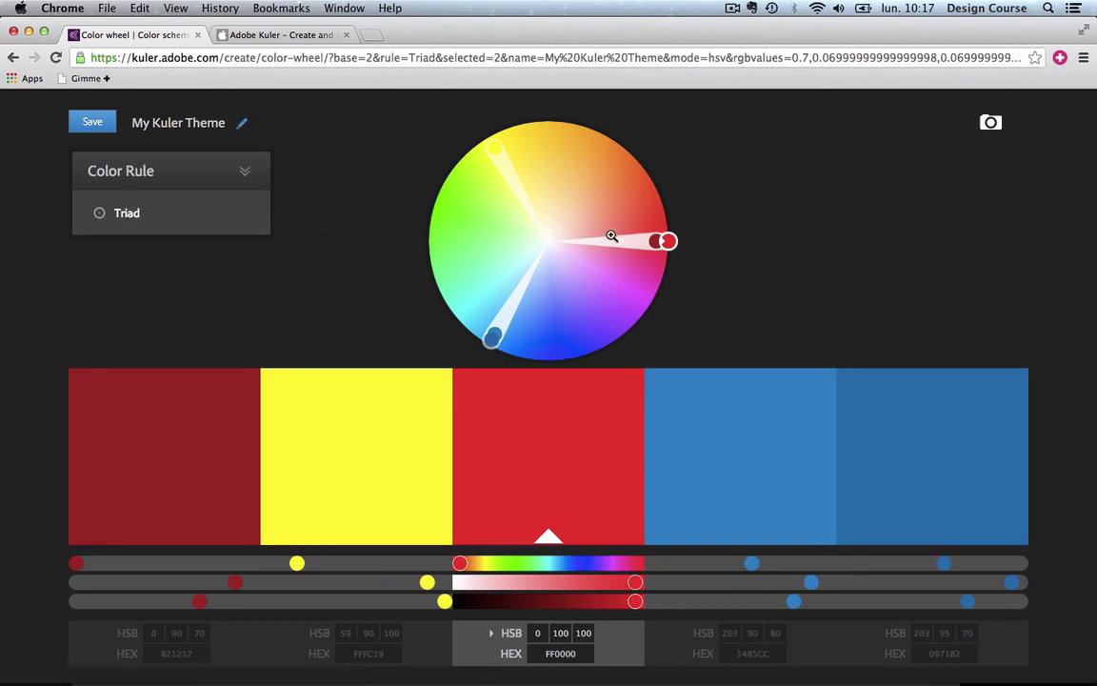
mouse_move(664, 240)
left_mouse_down()
mouse_move(644, 167)
mouse_move(464, 175)
mouse_move(453, 275)
mouse_move(557, 333)
mouse_move(637, 313)
mouse_move(676, 231)
left_mouse_up()
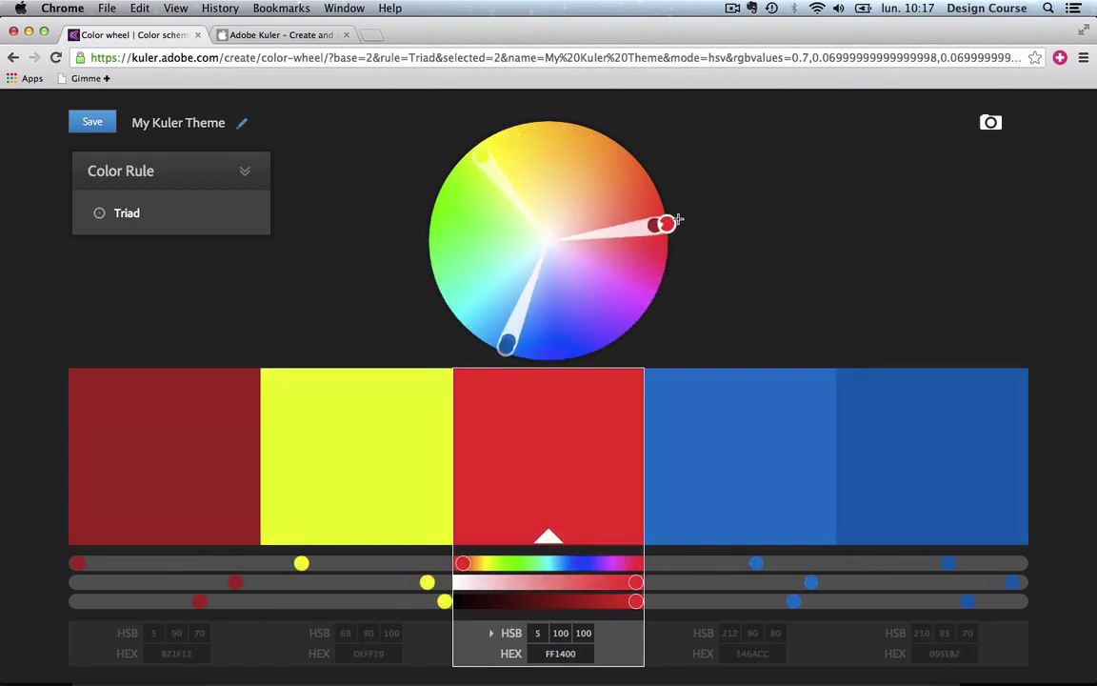
left_click_drag(678, 220, 679, 220)
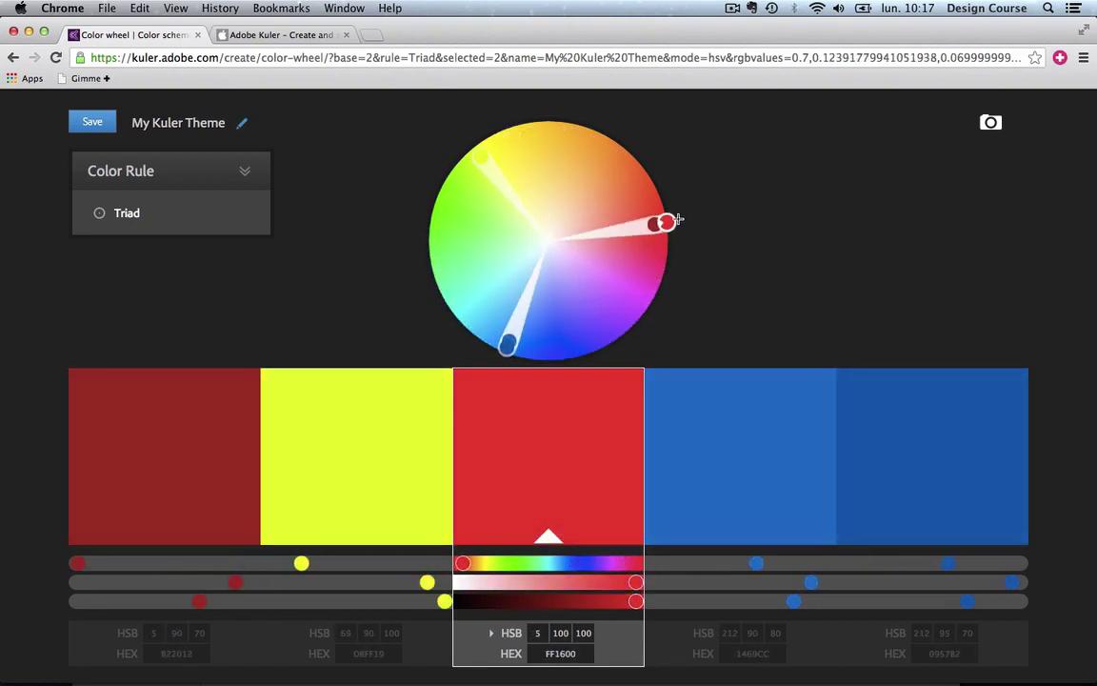
- Switch to the Custom rule and recolor swatches to magenta, green and brown-orange
left_click(232, 196)
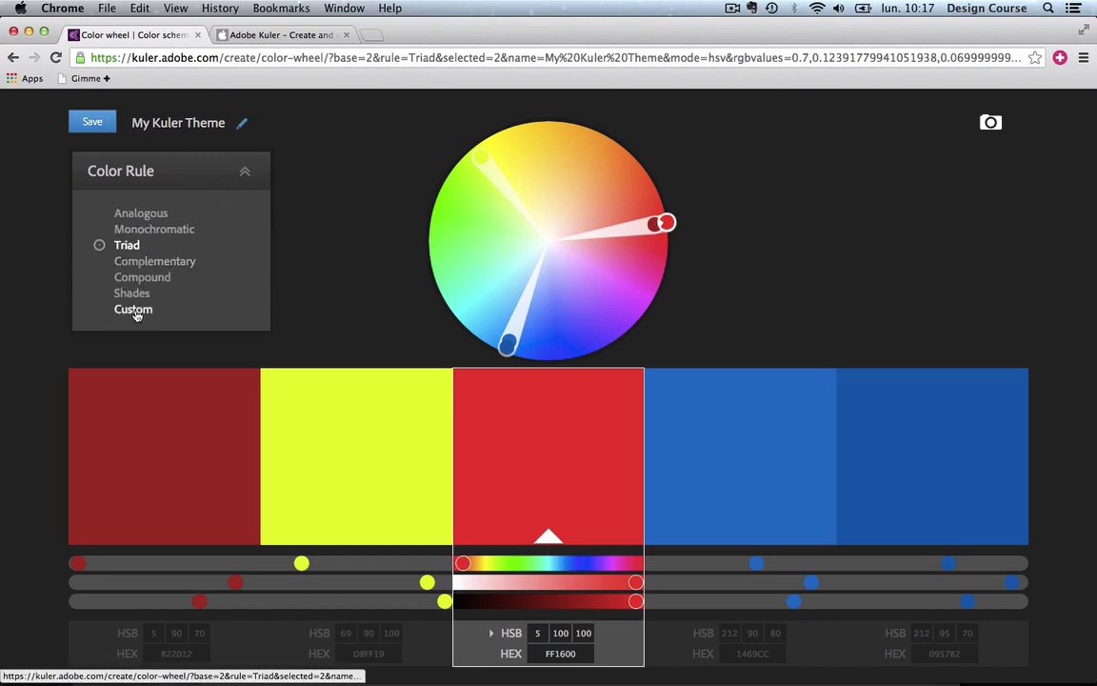
left_click(133, 311)
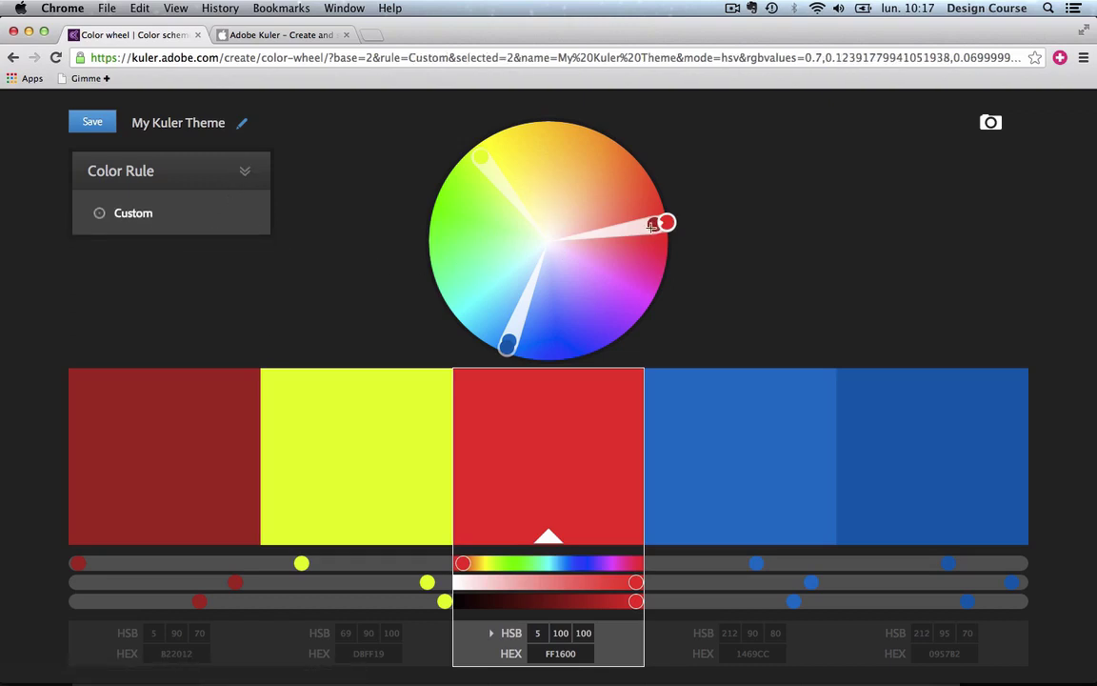
left_click_drag(652, 225, 630, 298)
left_click_drag(508, 345, 431, 267)
left_click_drag(566, 169, 635, 136)
scroll(705, 203, "down", 2)
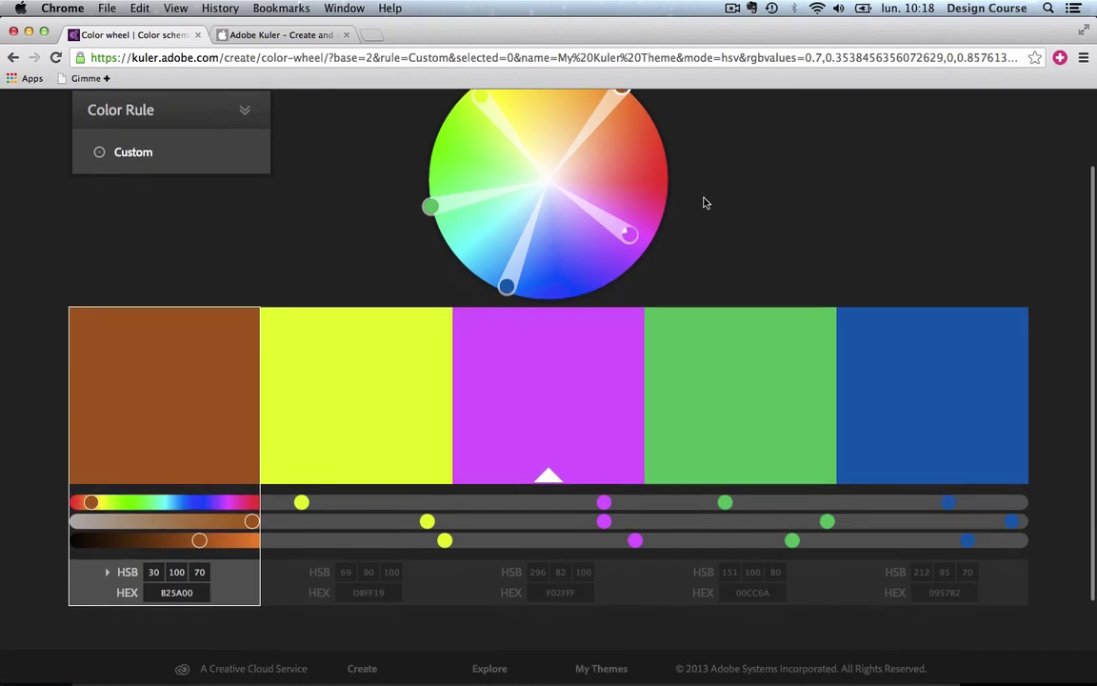
scroll(705, 203, "down", 2)
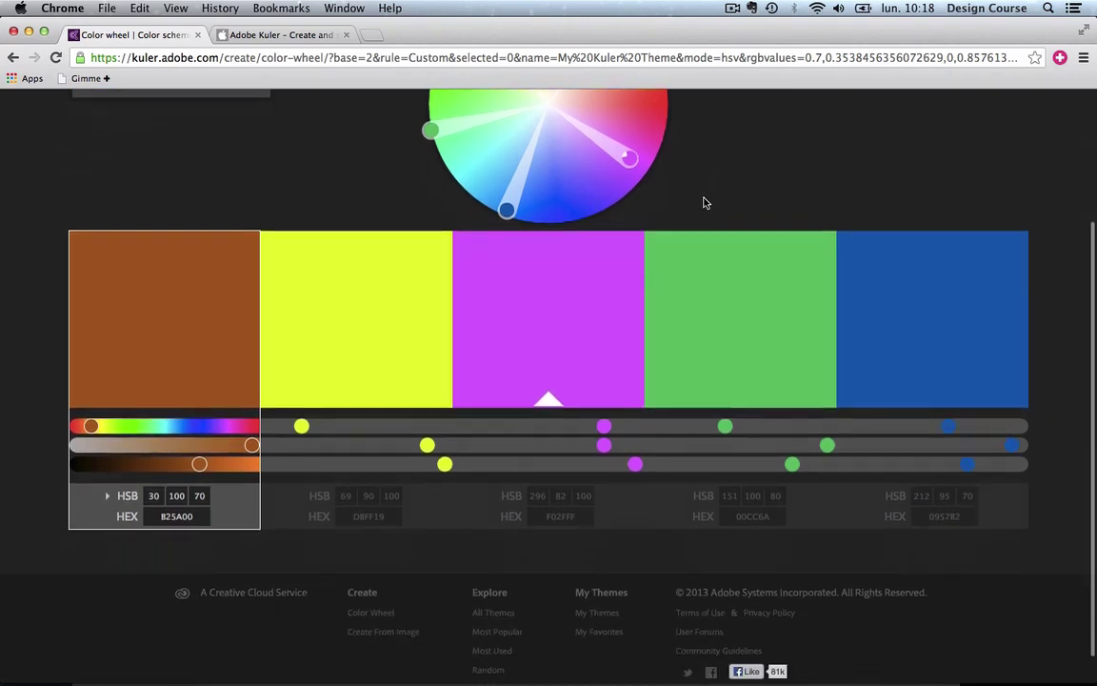
left_click(511, 503)
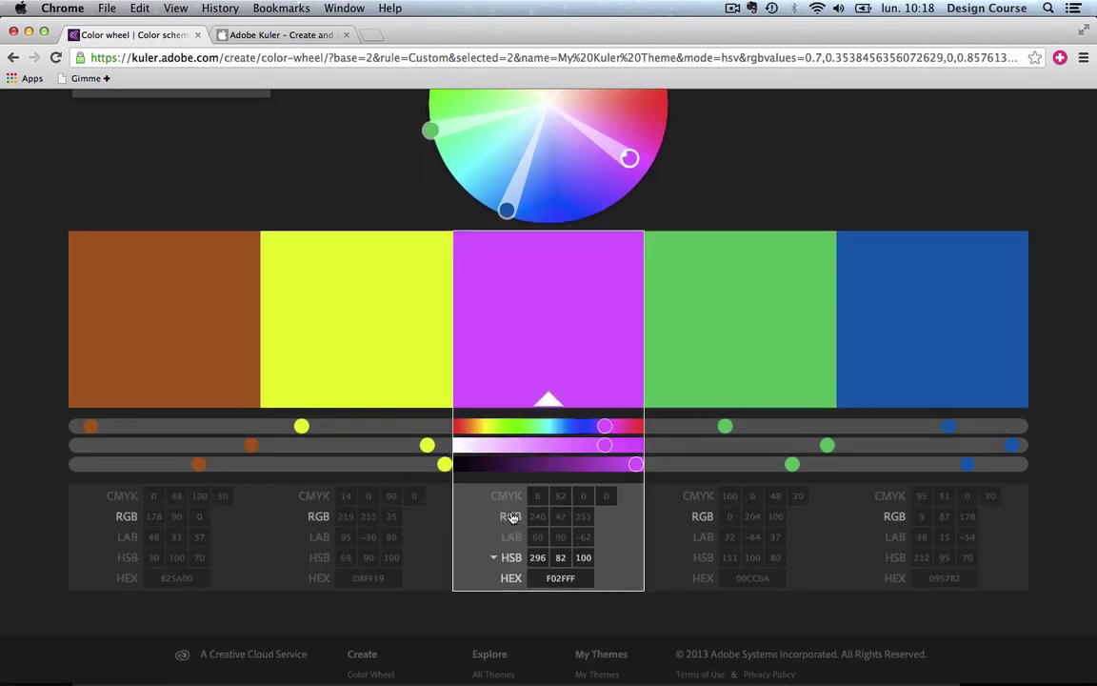
left_click(511, 516)
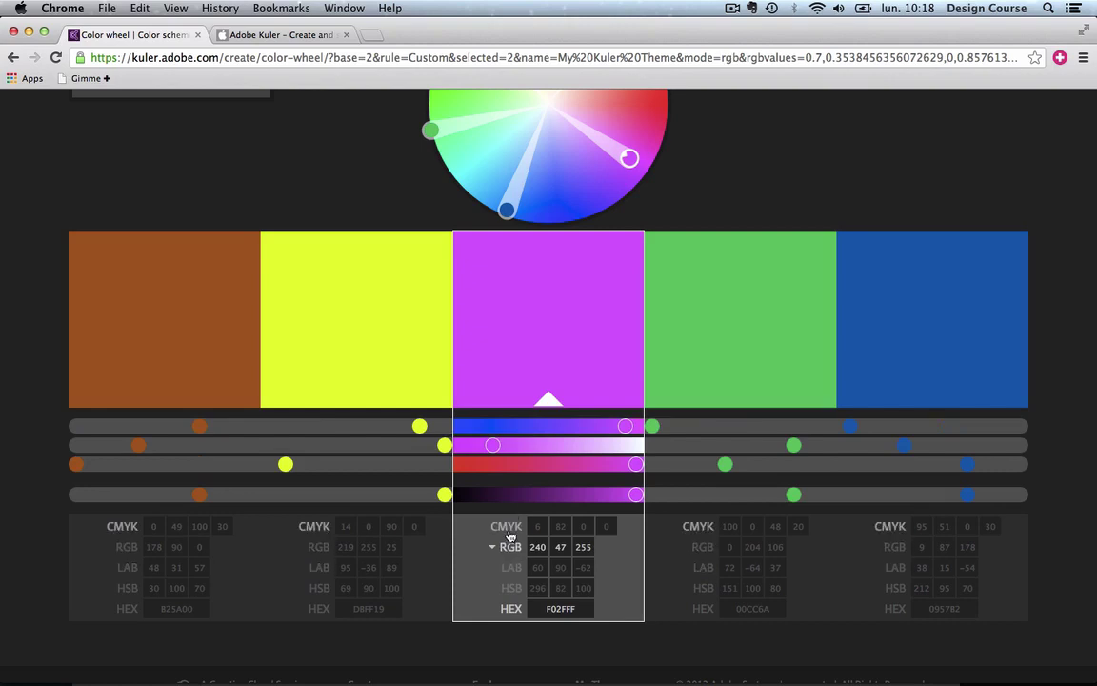
left_click(511, 588)
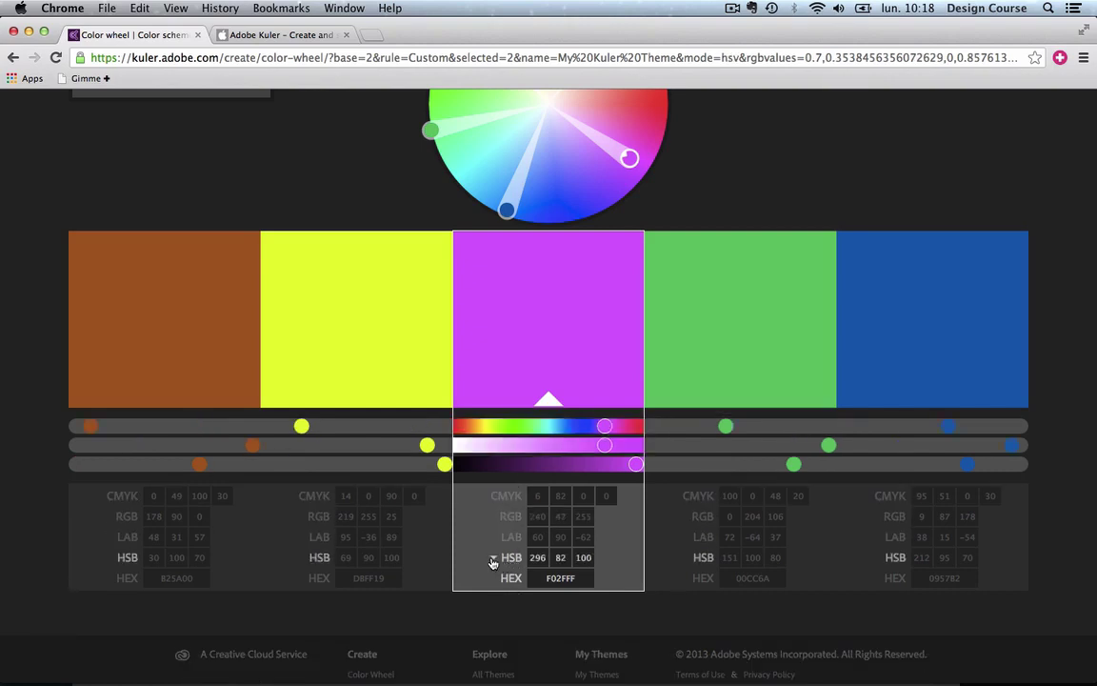
left_click(492, 560)
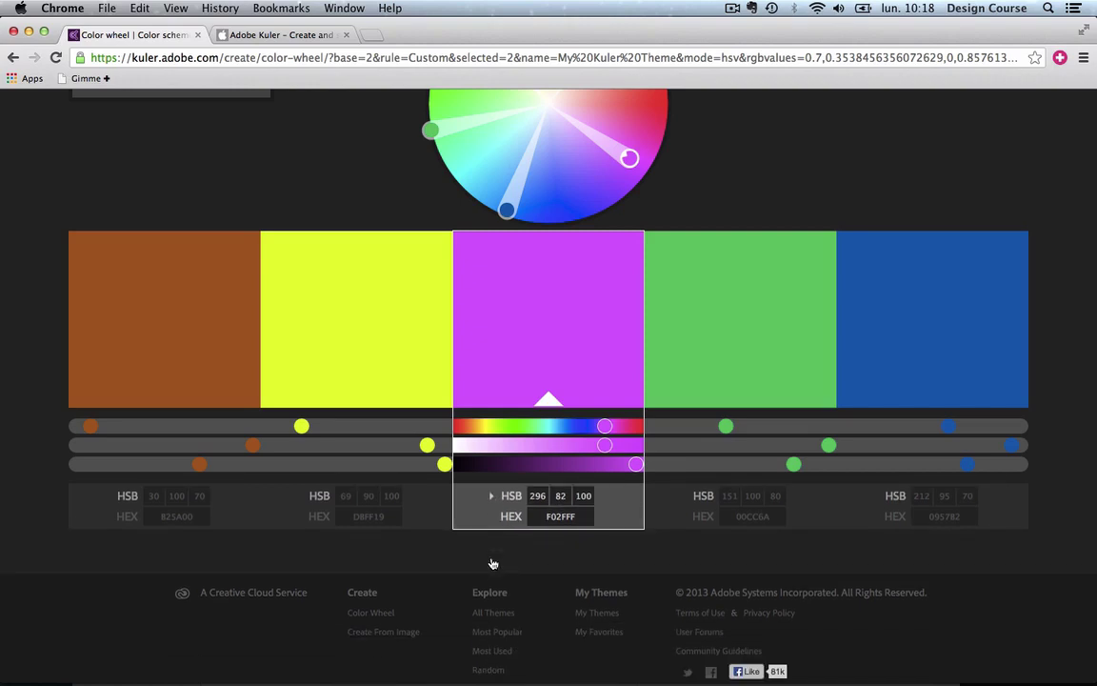
scroll(492, 564, "up", 5)
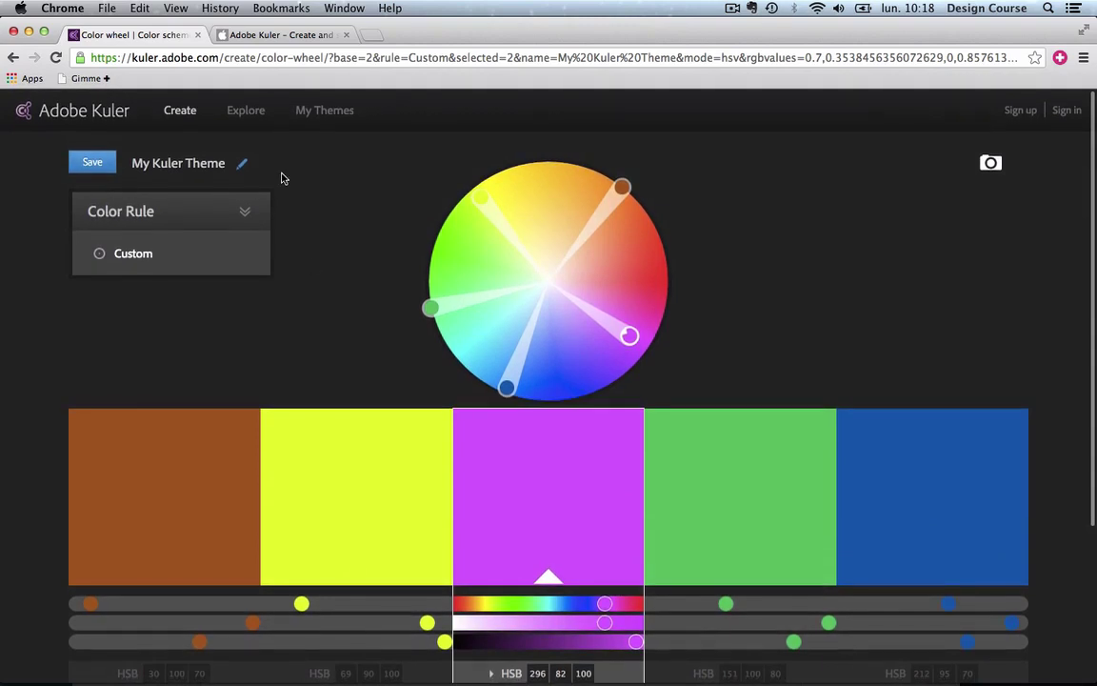
- Switch the theme to the Analogous rule and move the magenta color to the first position
left_click(244, 211)
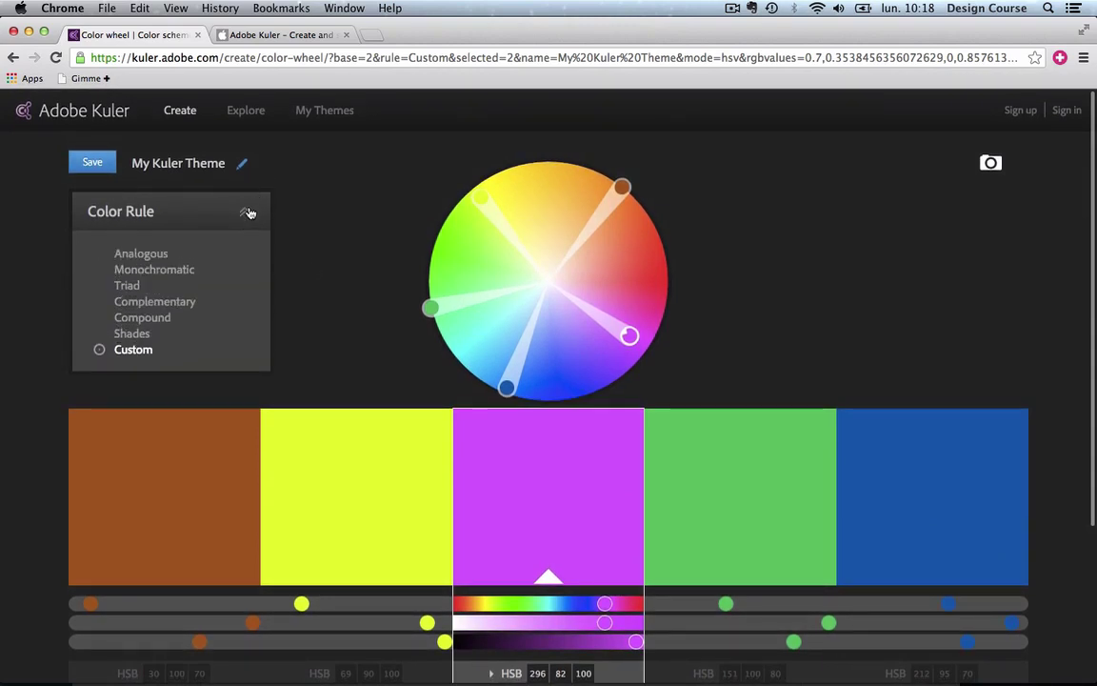
left_click(143, 254)
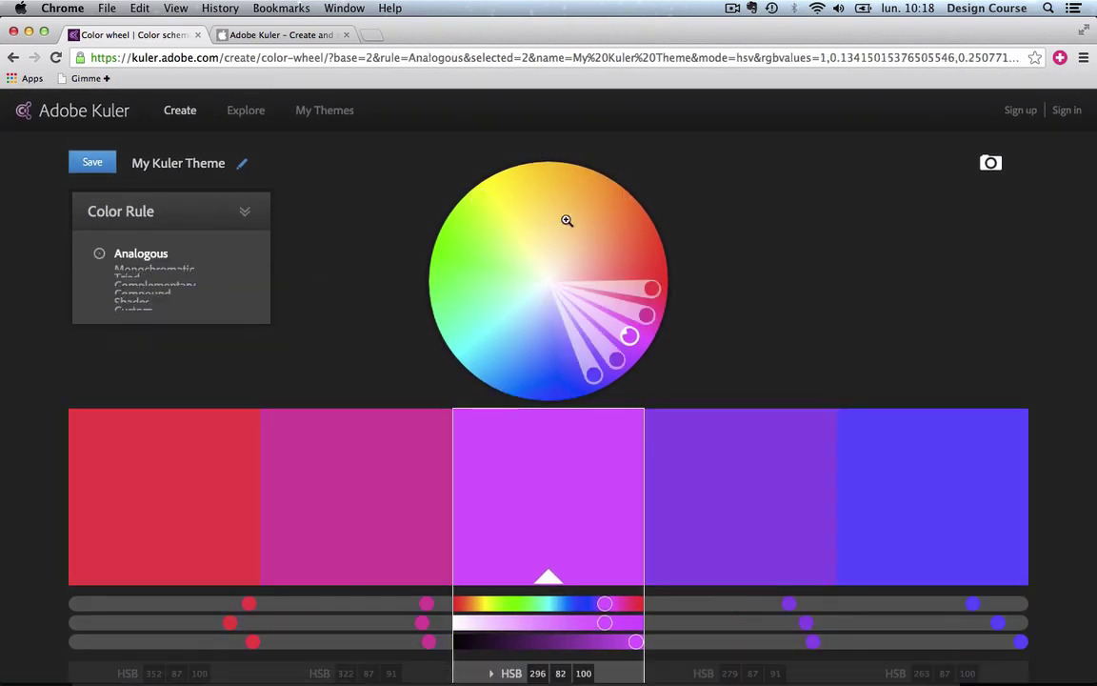
scroll(602, 284, "down", 3)
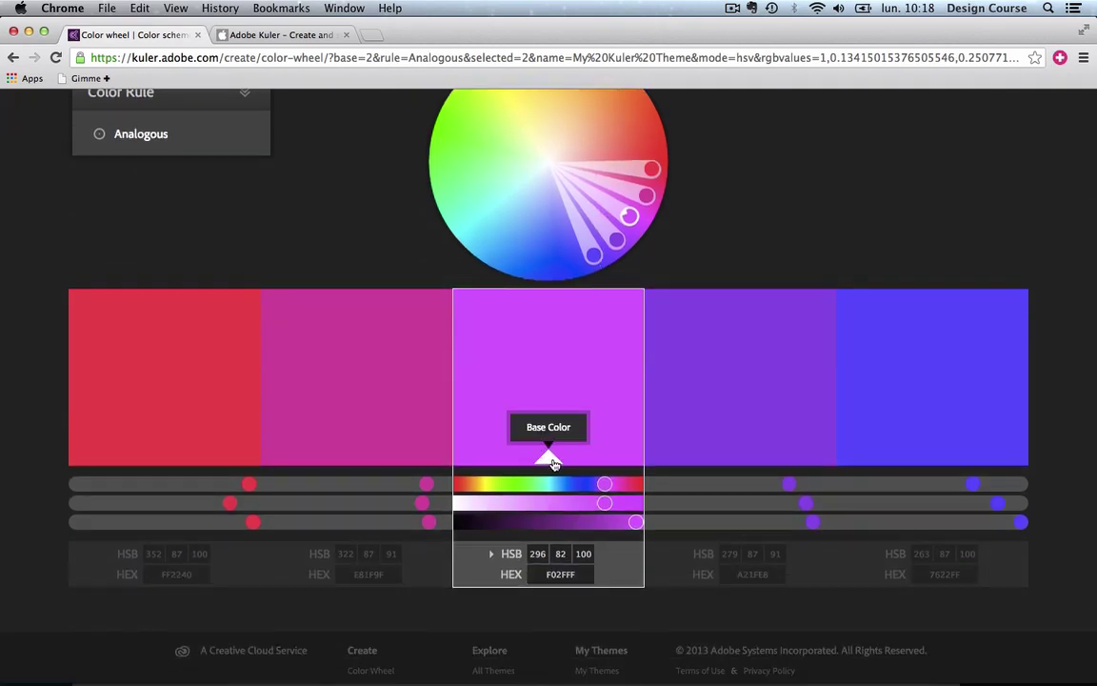
left_click(626, 217)
left_click(627, 218)
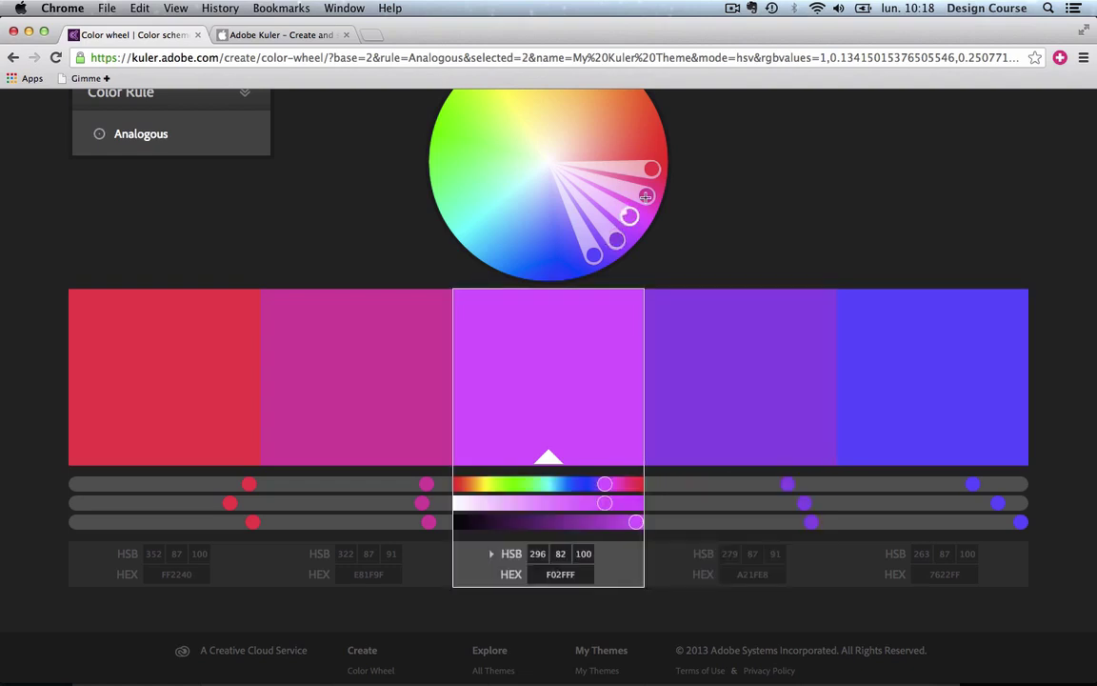
left_click_drag(562, 351, 139, 382)
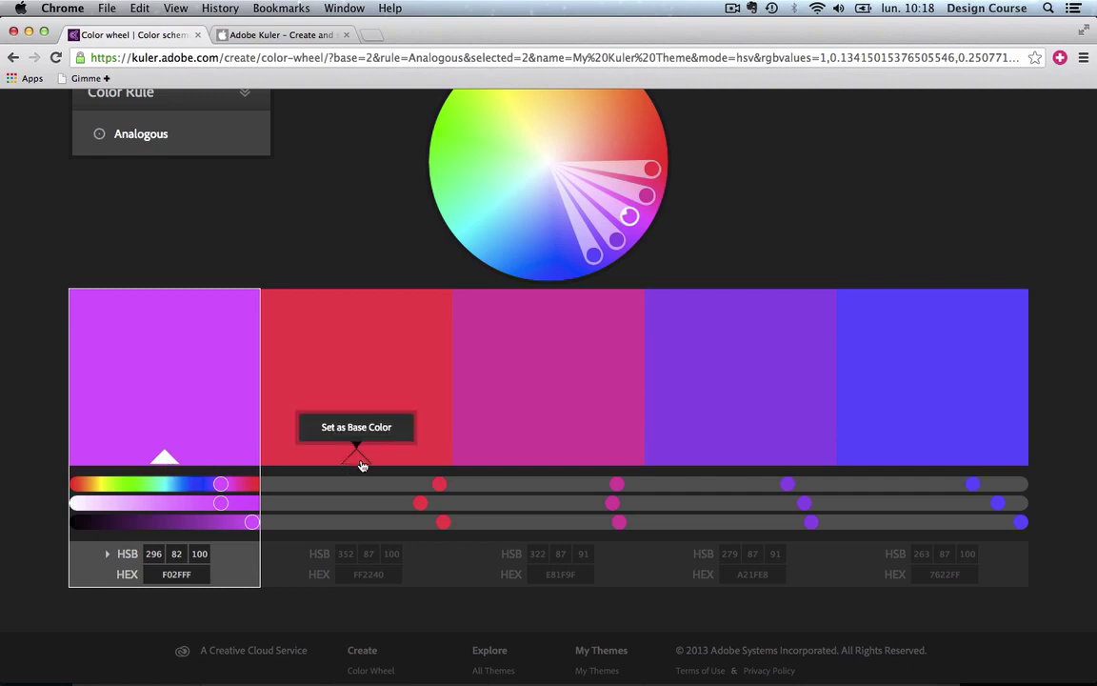
- Make the third swatch the base and drag it to blue 005DFF
left_click(361, 465)
left_click(550, 464)
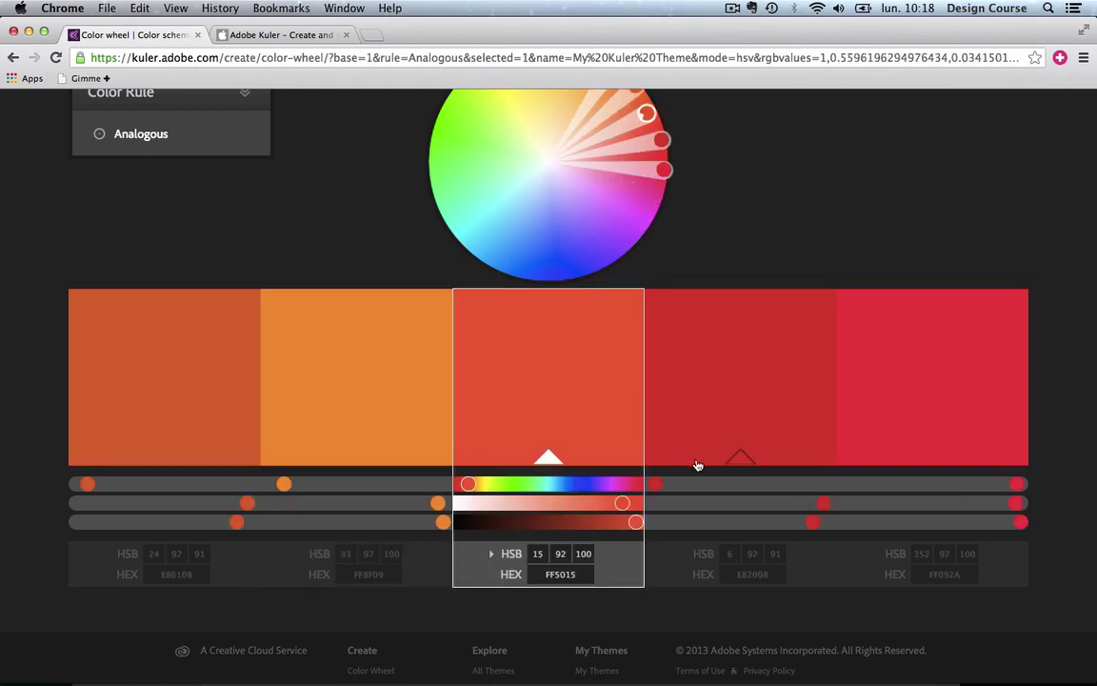
left_click(740, 460)
left_click(548, 459)
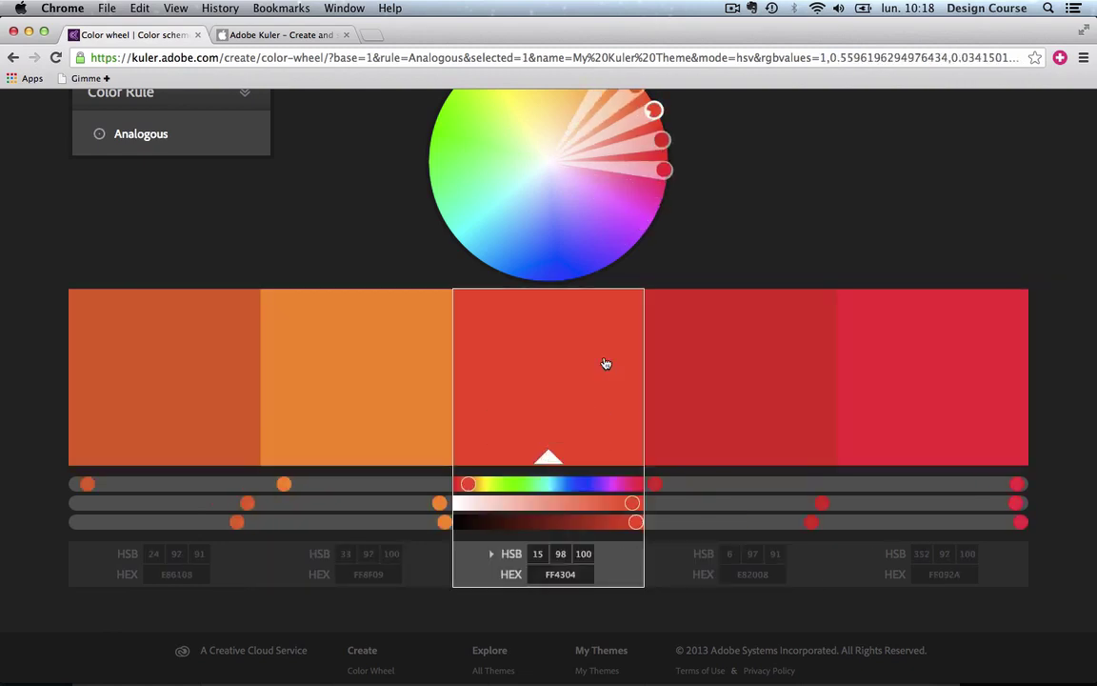
scroll(638, 267, "up", 2)
mouse_move(653, 201)
left_mouse_down()
mouse_move(612, 126)
mouse_move(541, 119)
mouse_move(455, 230)
mouse_move(640, 255)
mouse_move(695, 274)
mouse_move(570, 396)
mouse_move(553, 369)
mouse_move(514, 367)
mouse_move(515, 386)
left_mouse_up()
- Deepen the first swatch to navy and darken the second swatch
scroll(705, 353, "down", 3)
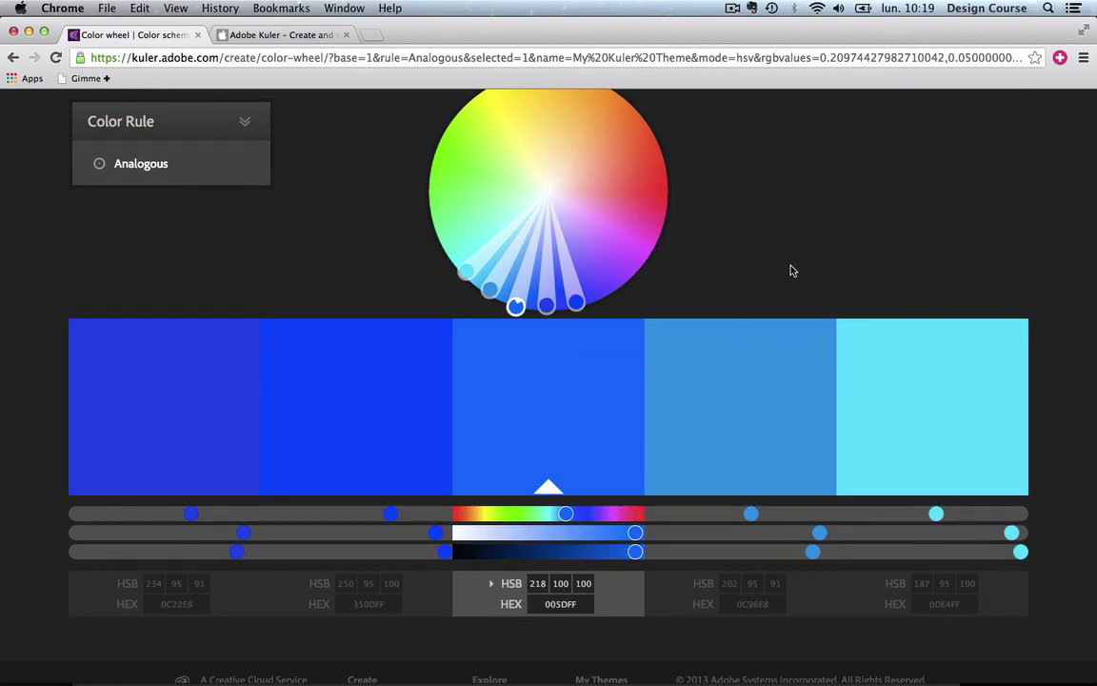
left_click(186, 374)
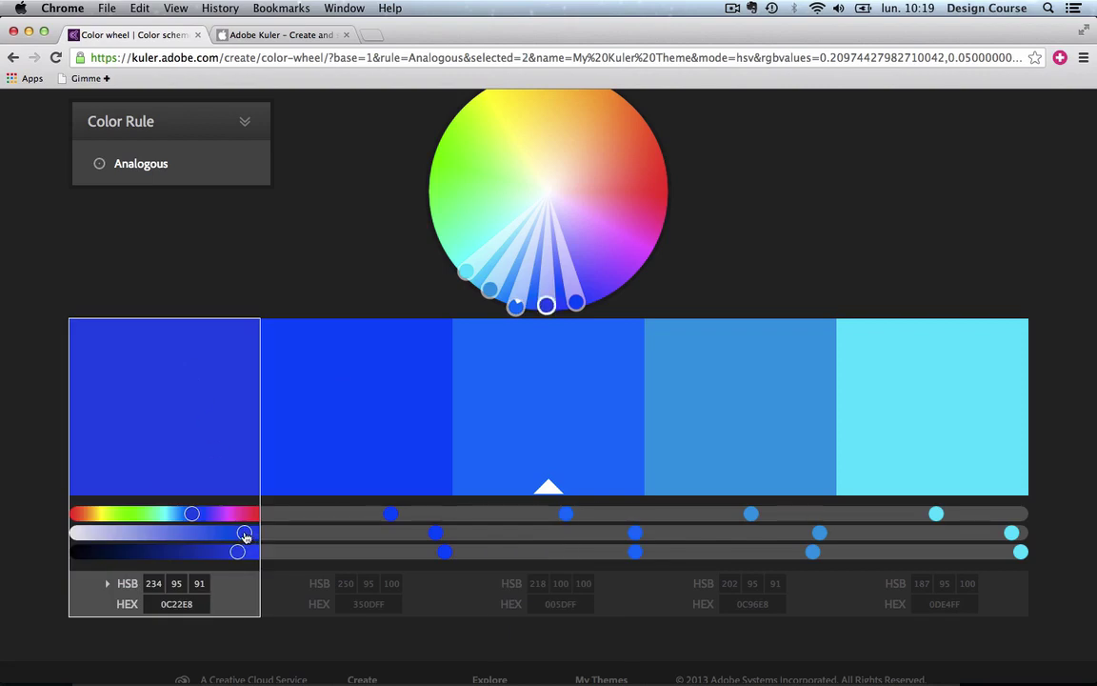
left_click_drag(245, 535, 115, 554)
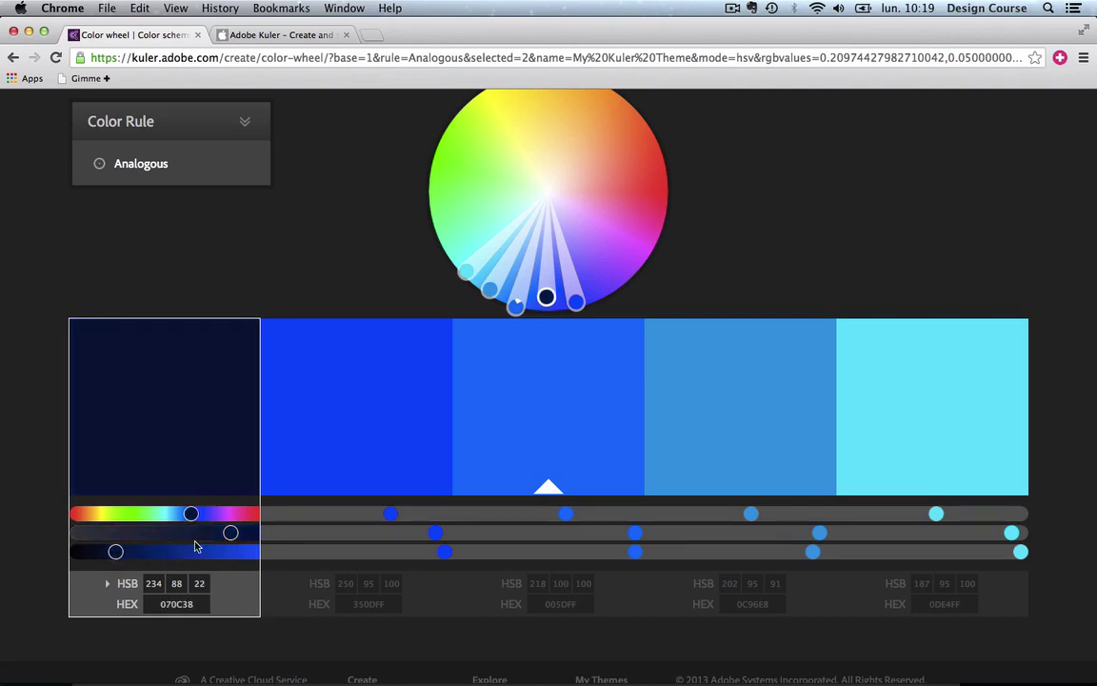
left_click_drag(230, 533, 239, 531)
left_click(328, 464)
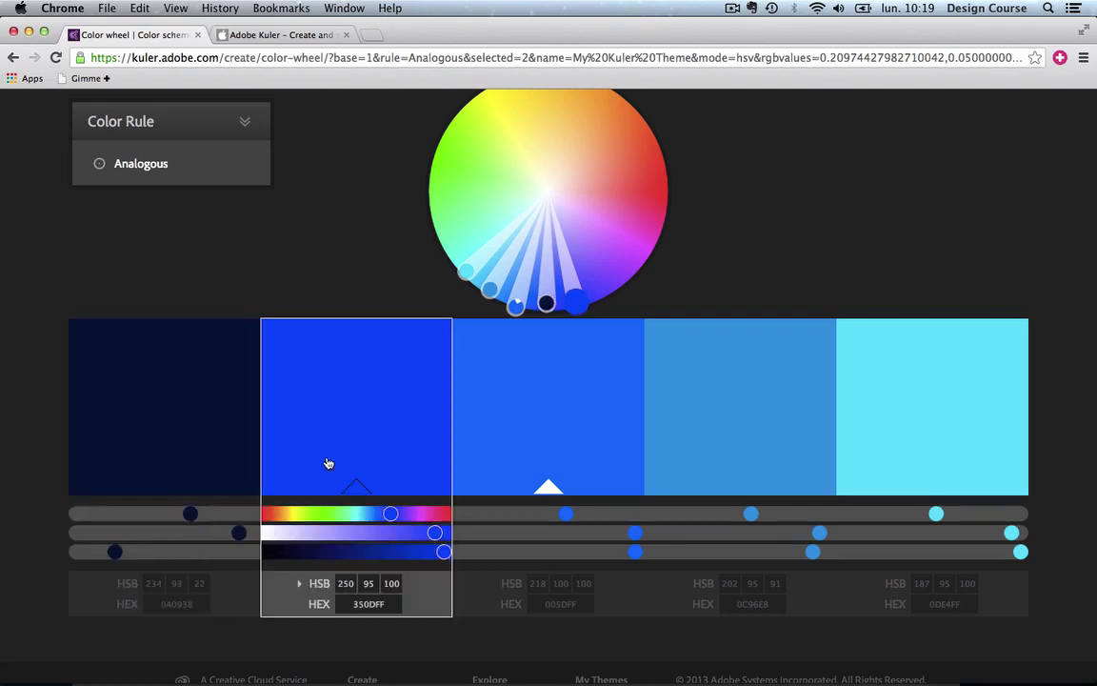
left_click(440, 533)
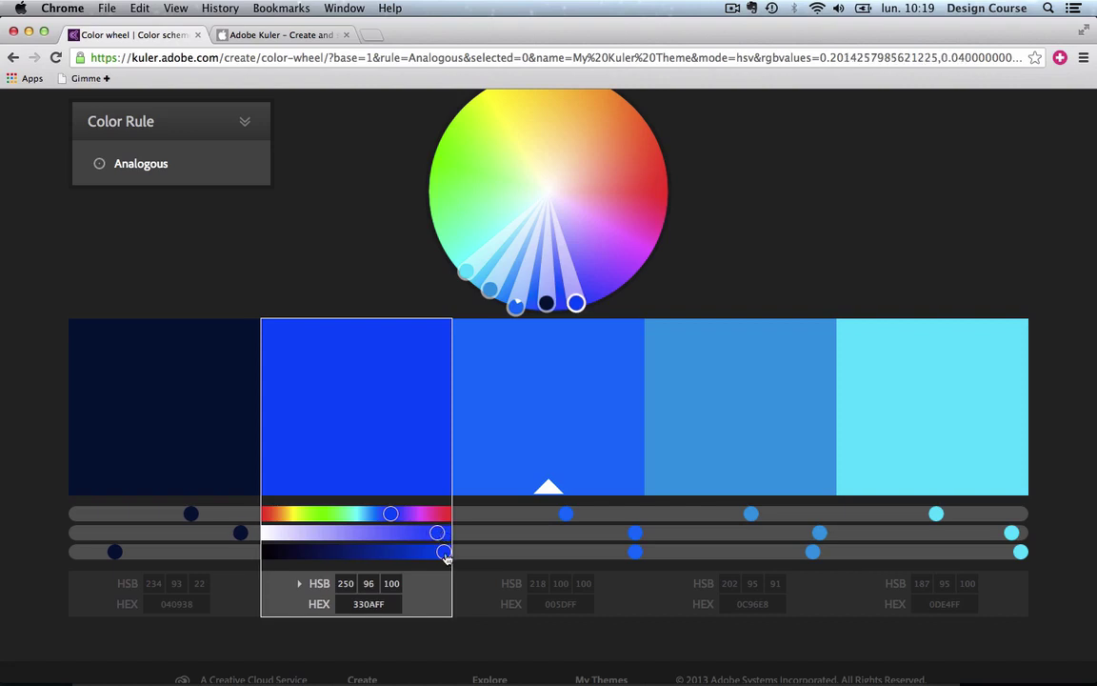
left_click_drag(444, 552, 391, 554)
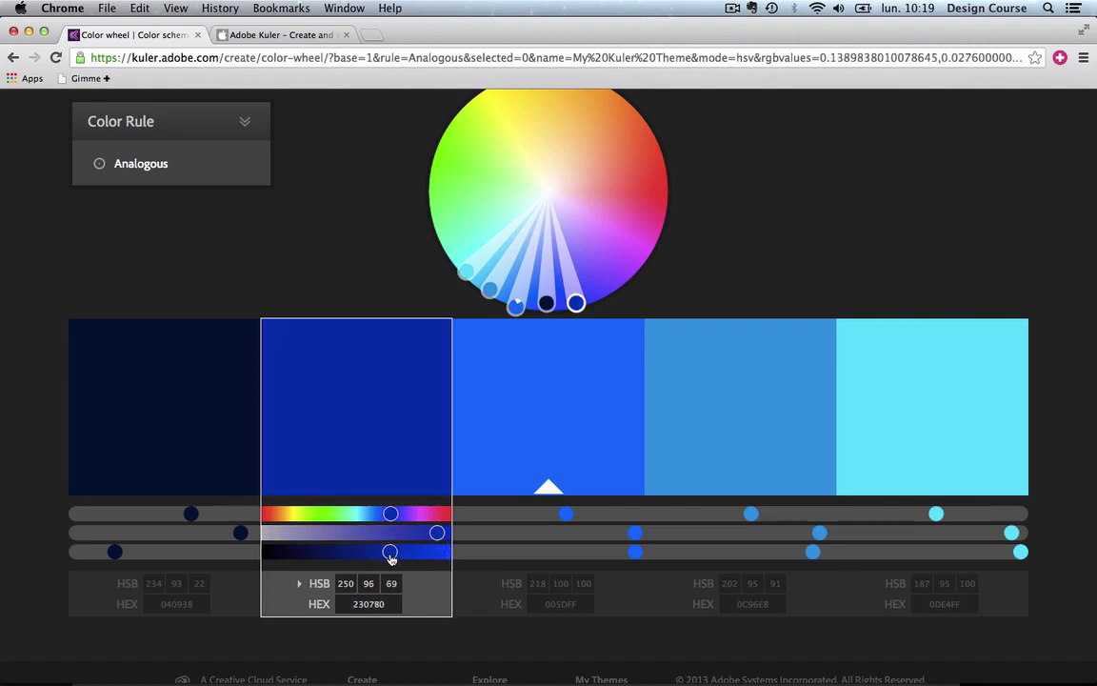
left_click(584, 423)
- Lighten the fourth swatch and fade the fifth to a pale cyan
left_click(729, 450)
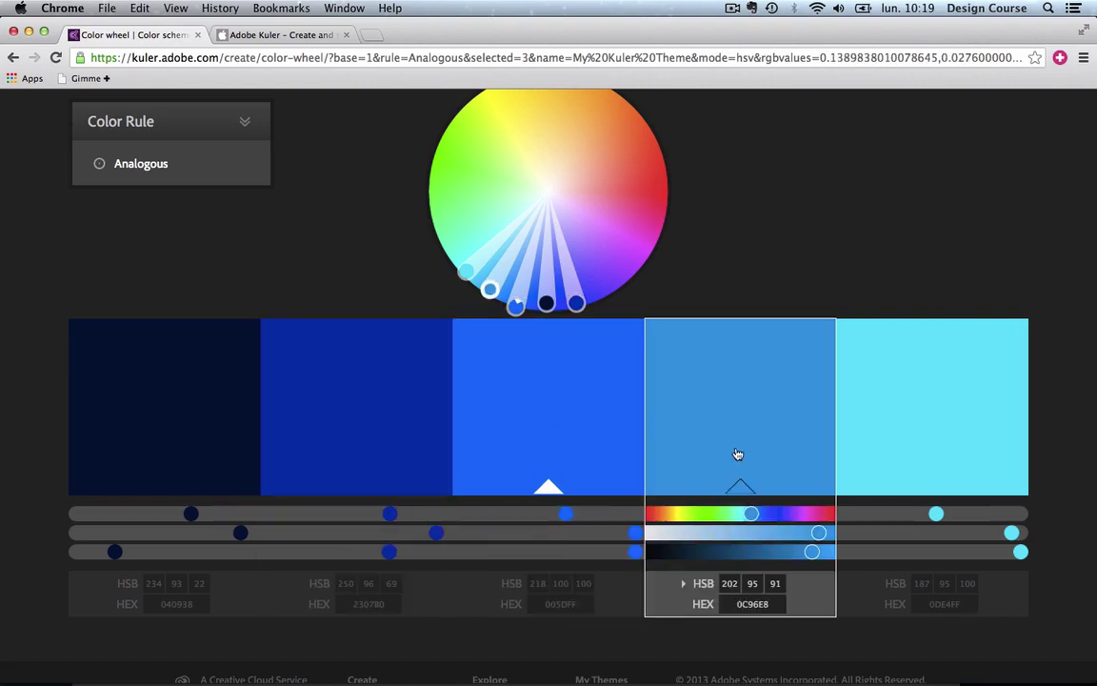
left_click_drag(817, 533, 770, 536)
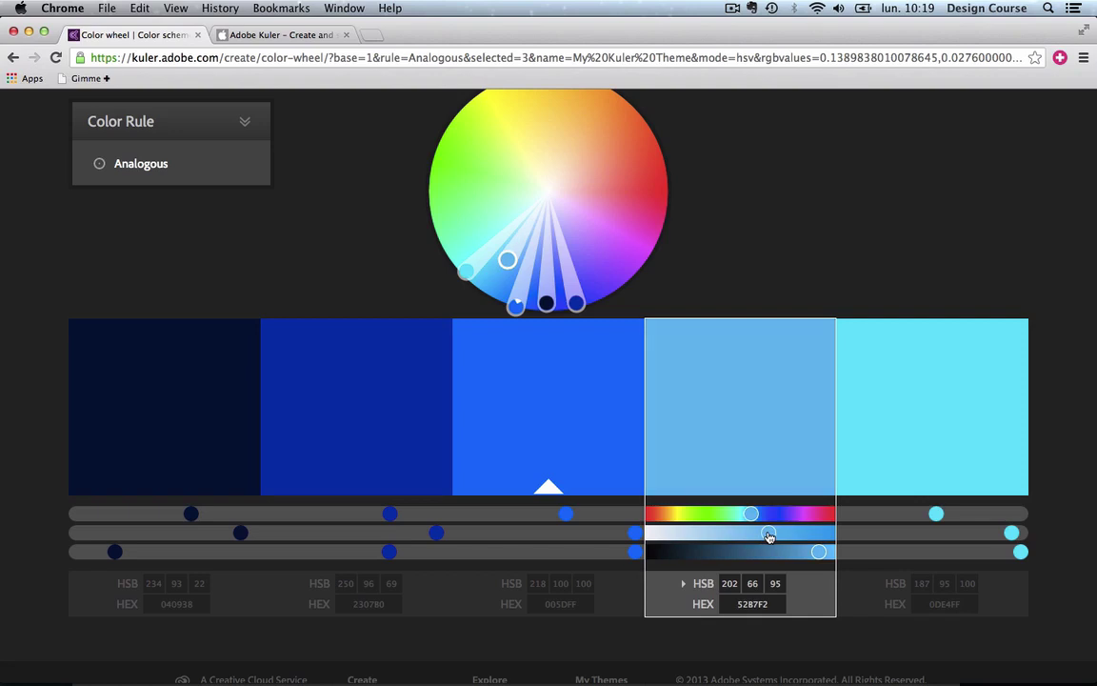
left_click(943, 447)
left_click_drag(1011, 532, 876, 536)
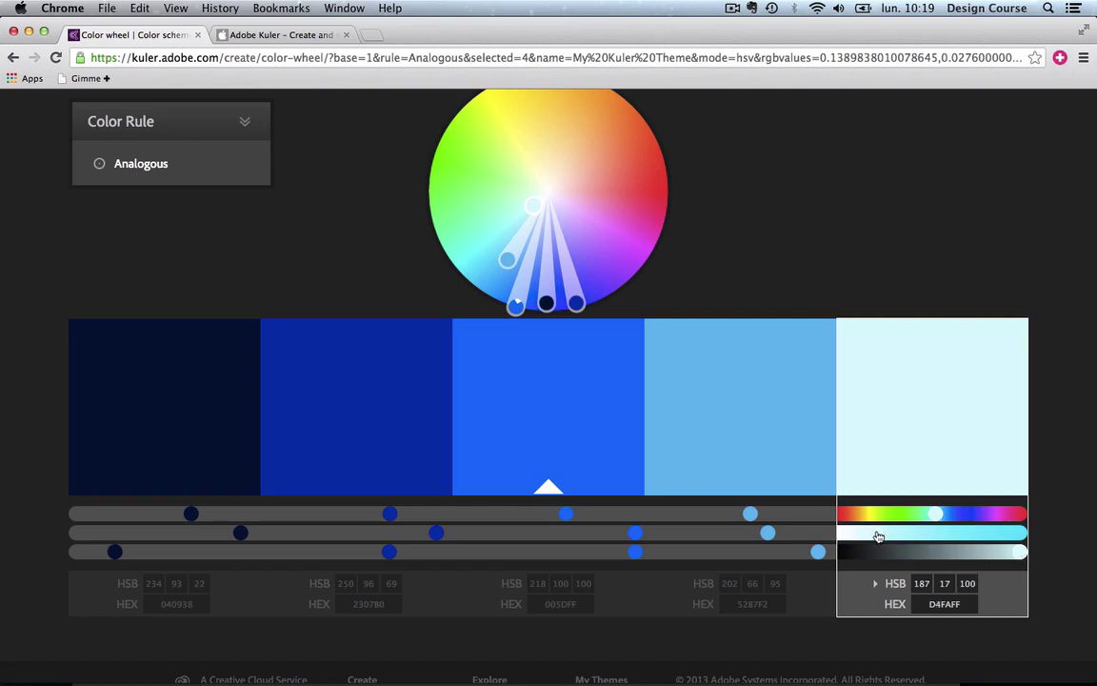
left_click_drag(877, 537, 893, 539)
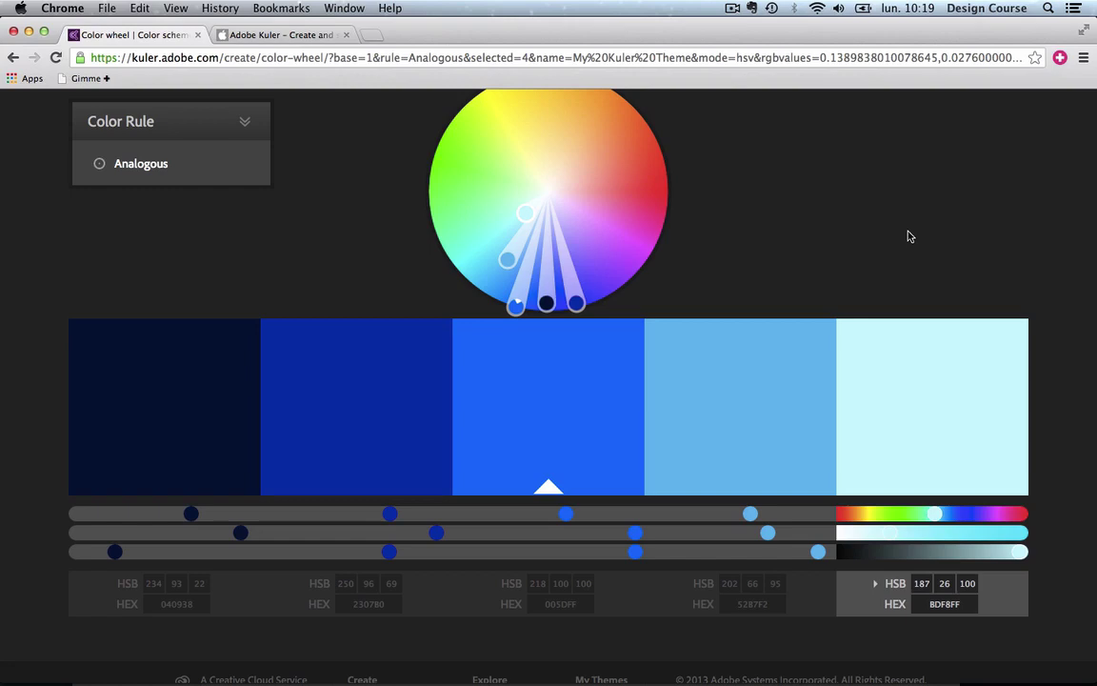
- Start a new theme from an image, choosing Photo.jpg on the Desktop
scroll(899, 228, "up", 2)
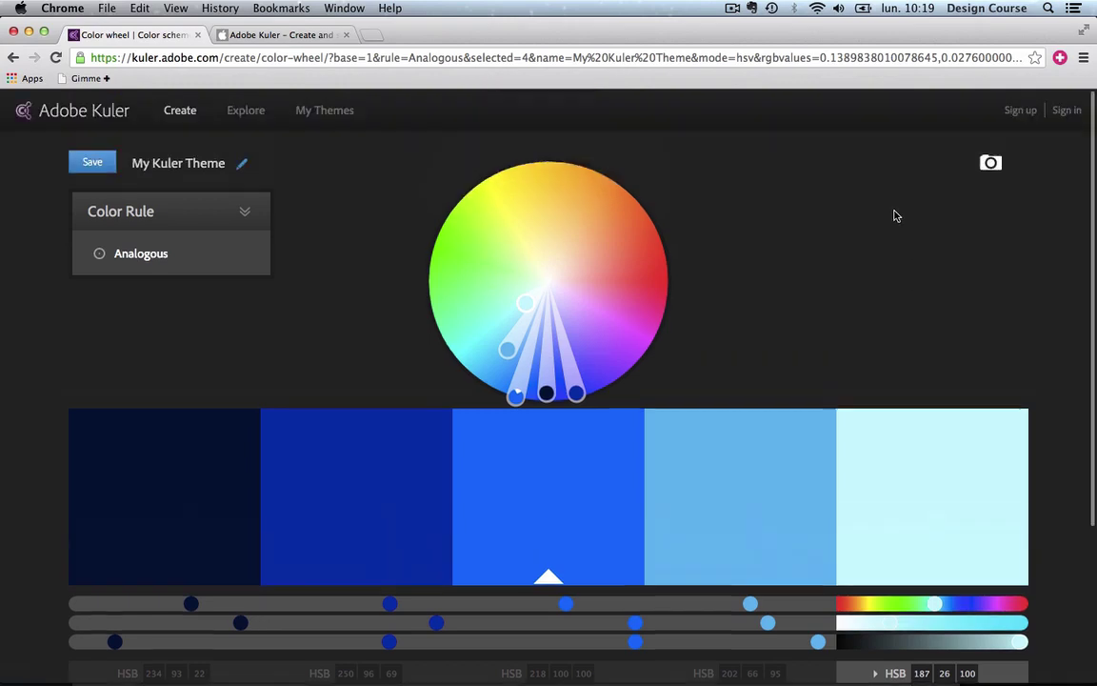
left_click(993, 163)
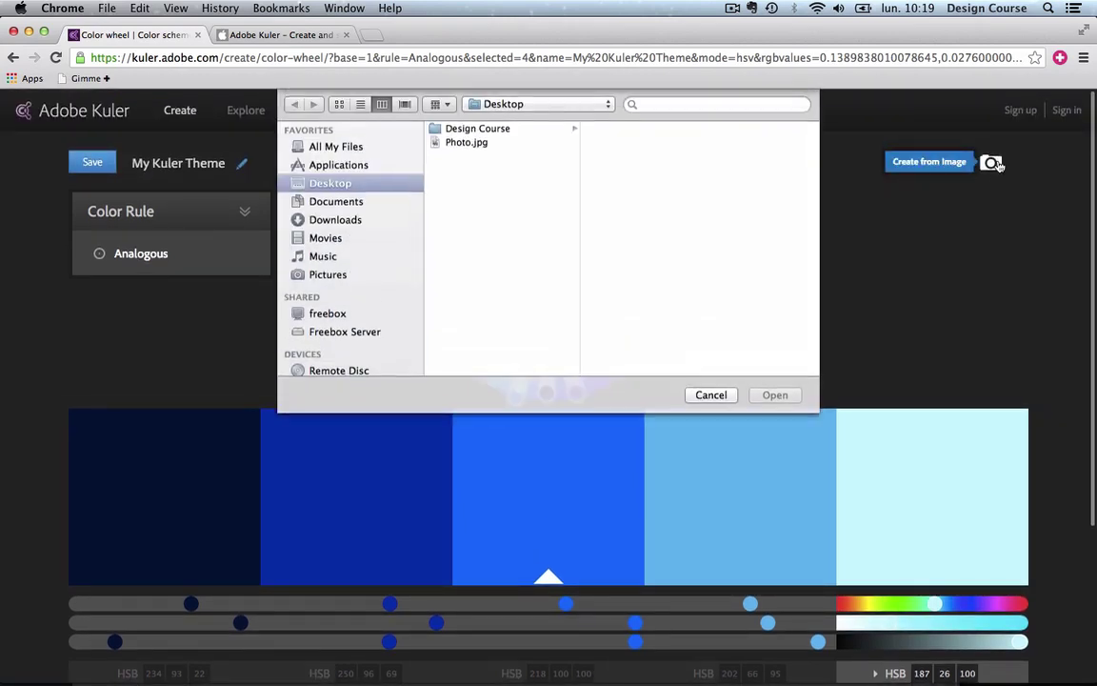
left_click(464, 144)
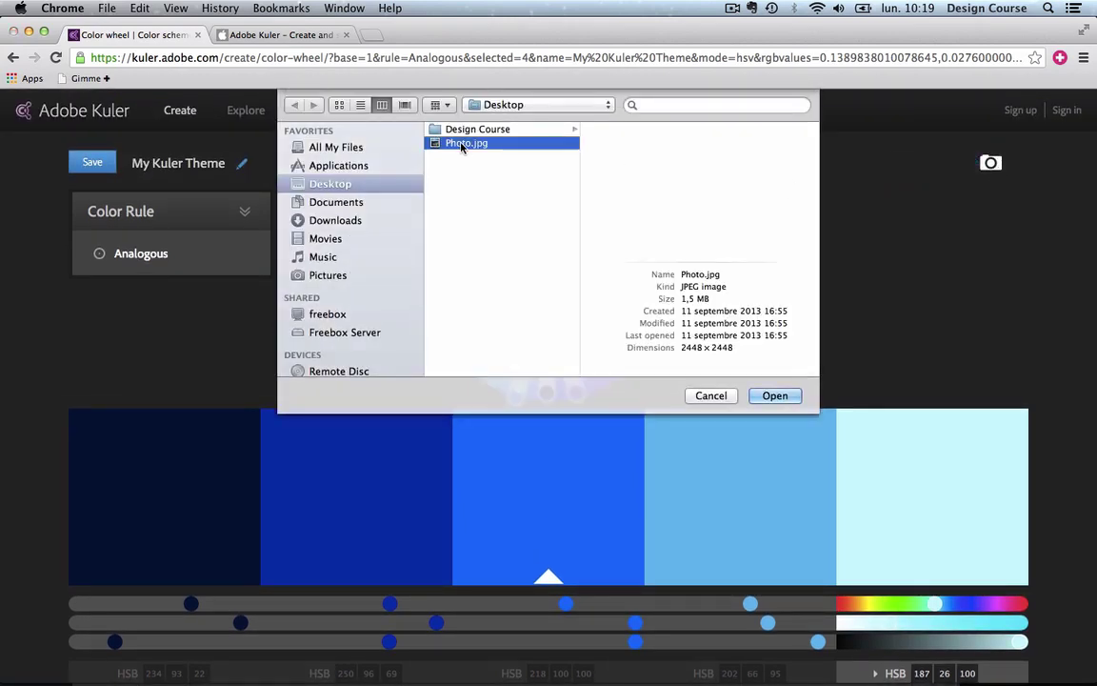
- Open Photo.jpg, try the Muted, Deep and Dark moods, then settle on Custom
double_click(463, 144)
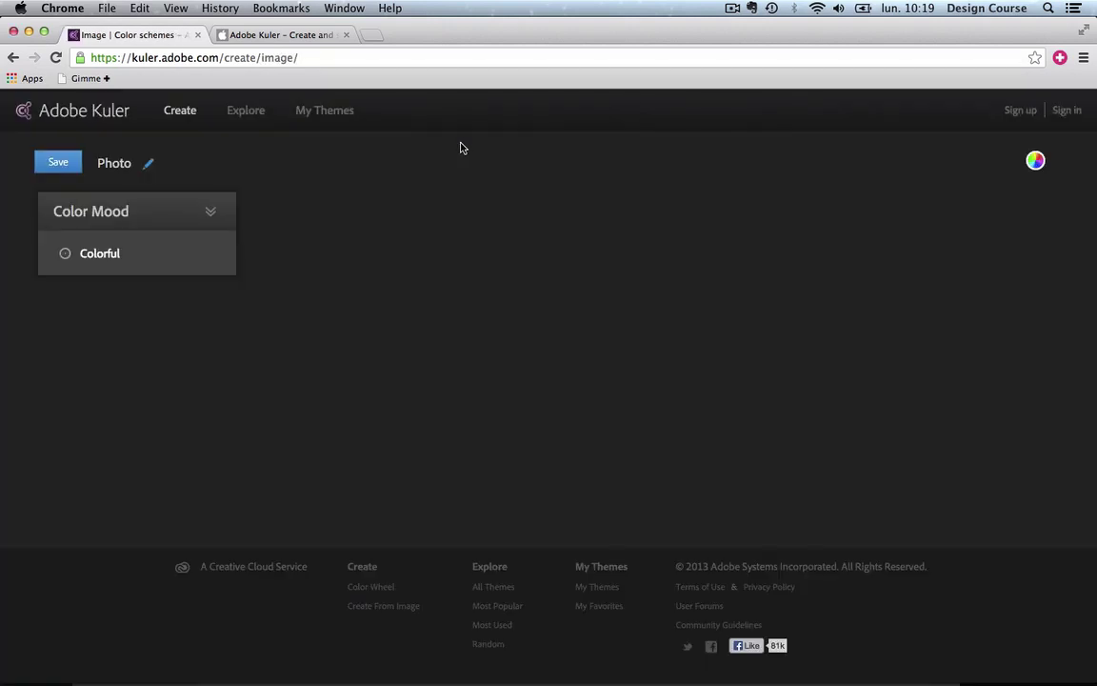
scroll(776, 284, "down", 3)
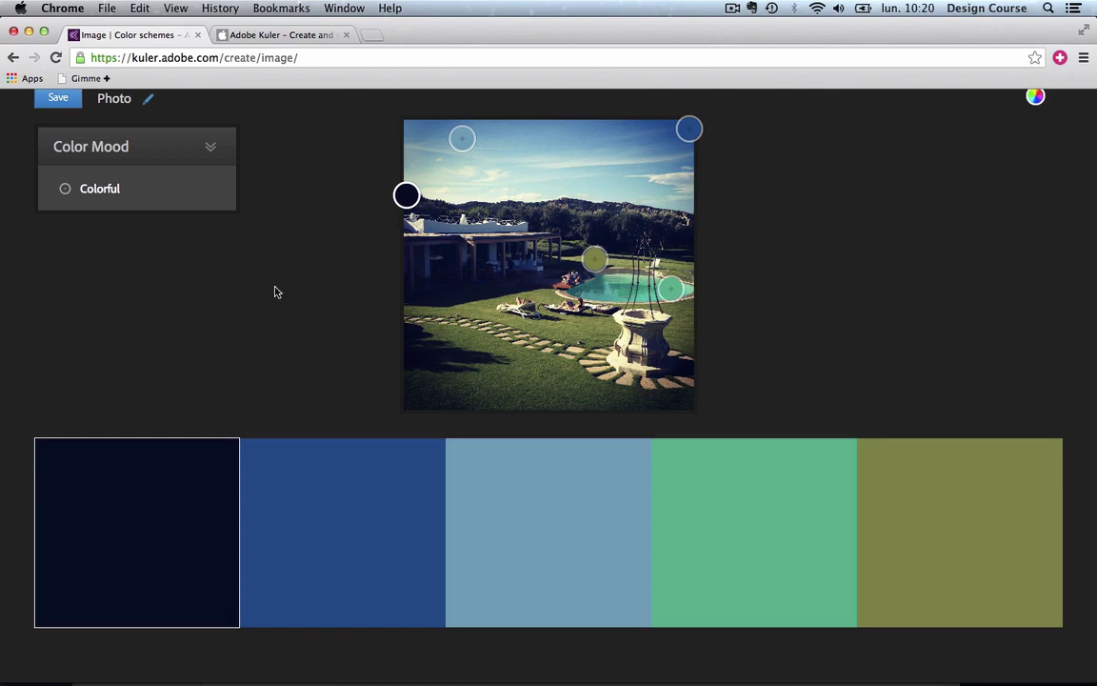
left_click(187, 146)
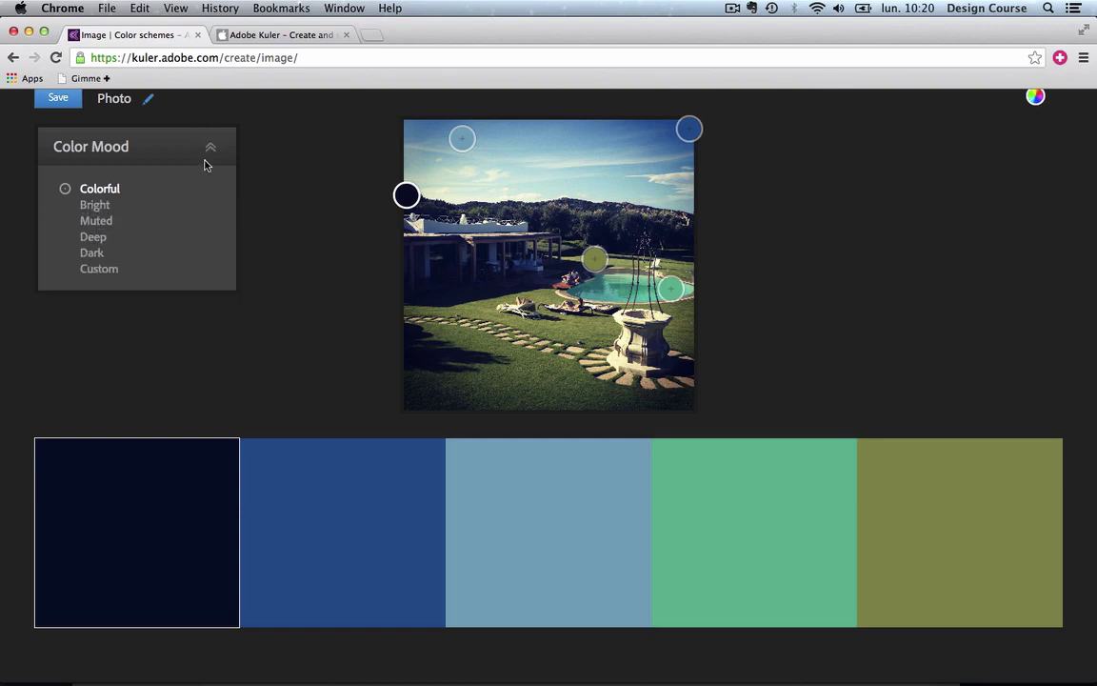
left_click(95, 221)
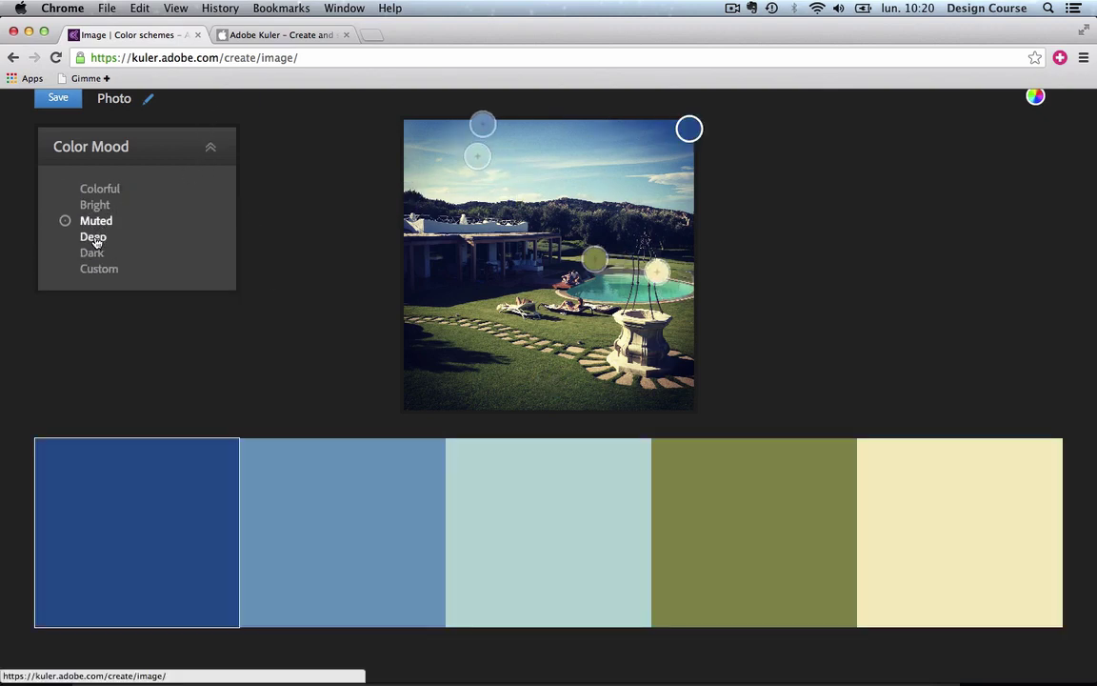
left_click(95, 240)
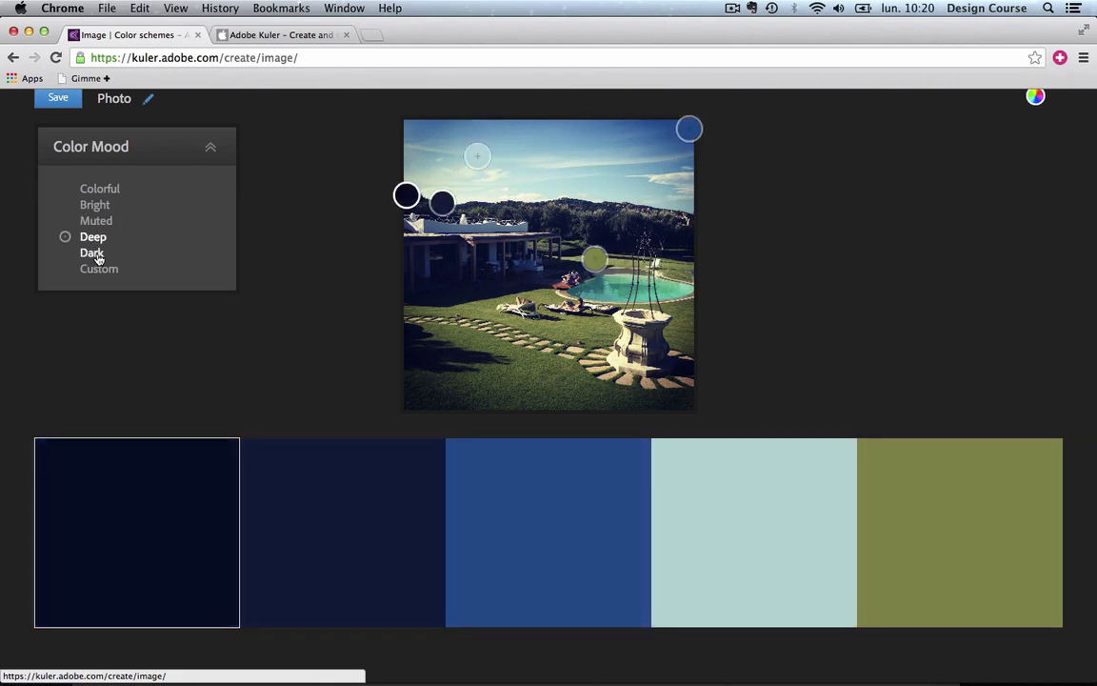
left_click(93, 254)
left_click(102, 273)
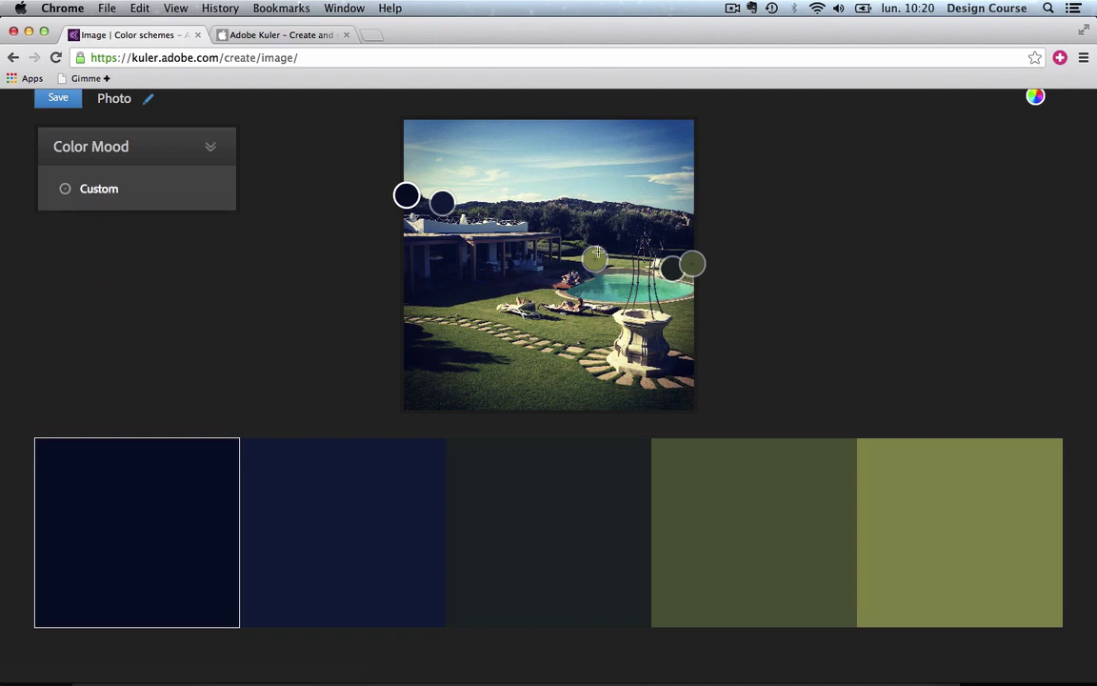
- Sample the pool's teal and several sky blues, then move teal to the front
left_click_drag(597, 252, 596, 288)
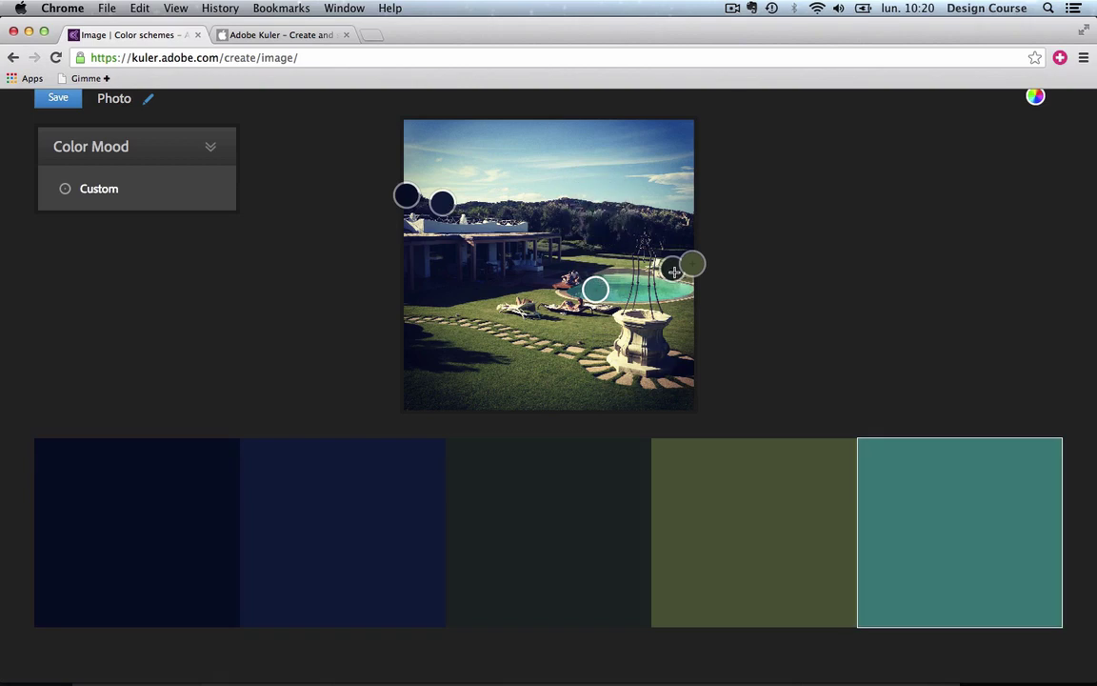
left_click_drag(673, 271, 668, 155)
left_click(566, 475)
left_click_drag(672, 267, 667, 125)
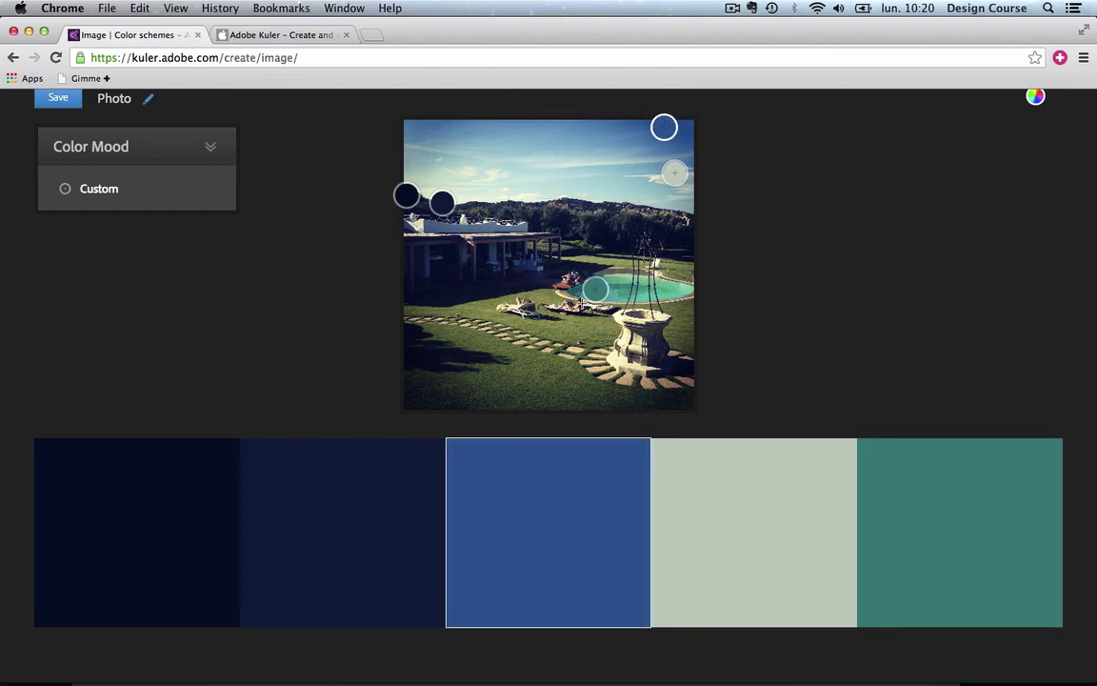
left_click_drag(674, 173, 669, 160)
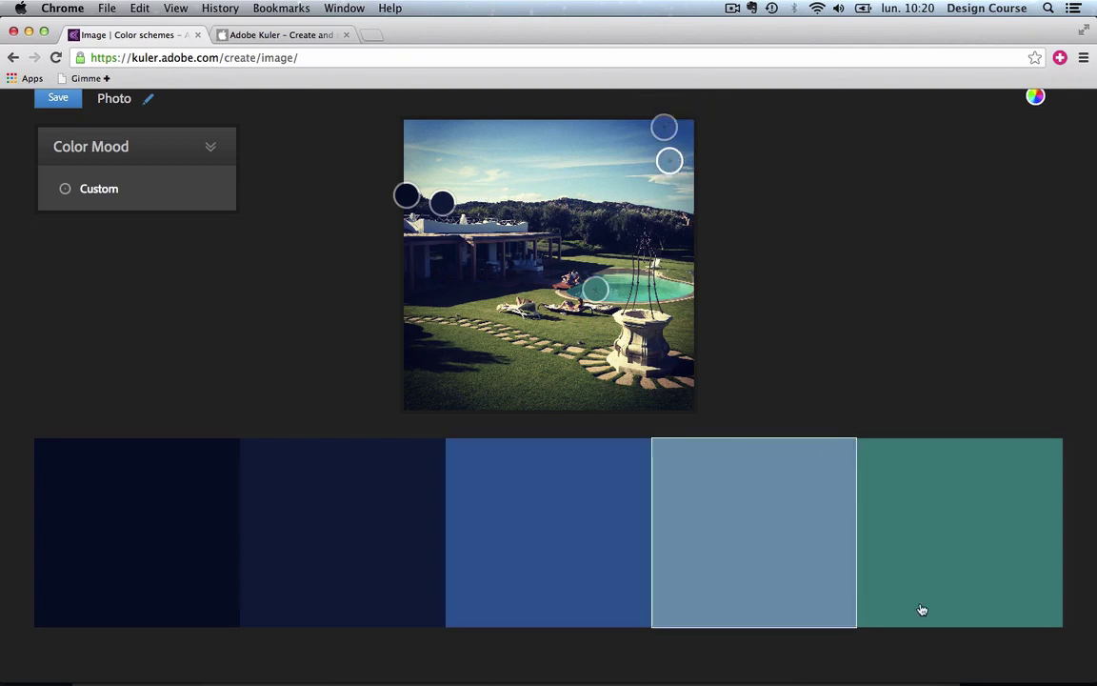
left_click_drag(921, 609, 68, 558)
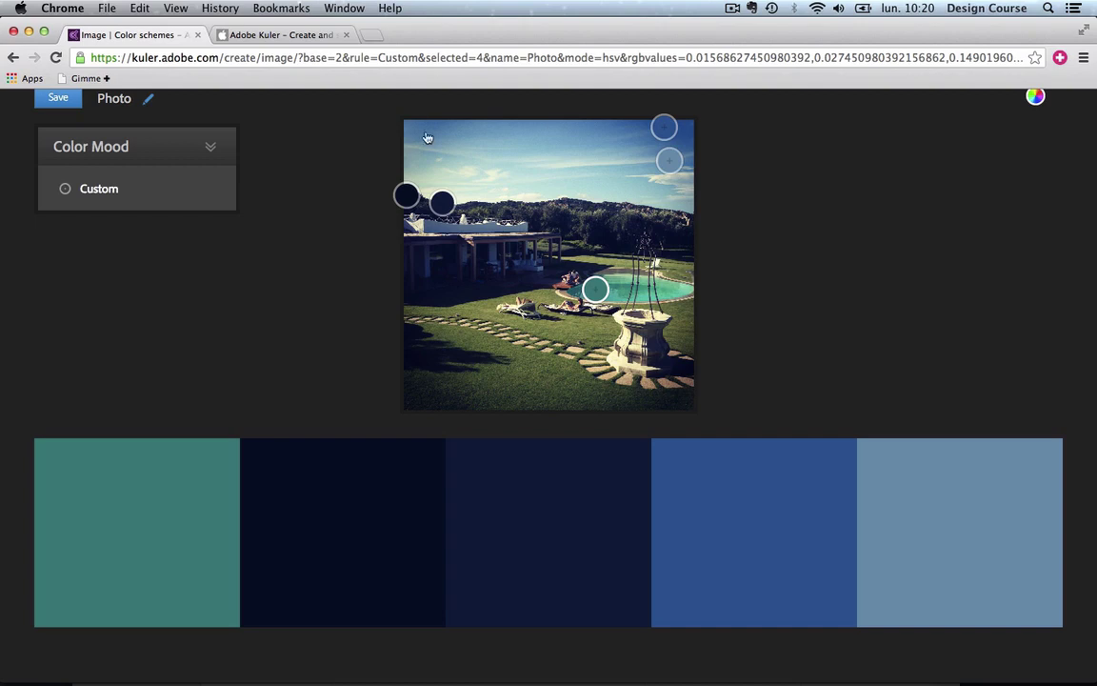
- Browse the iPhone Screenshots carousel on the iTunes Preview page for Adobe Kuler
left_click(307, 36)
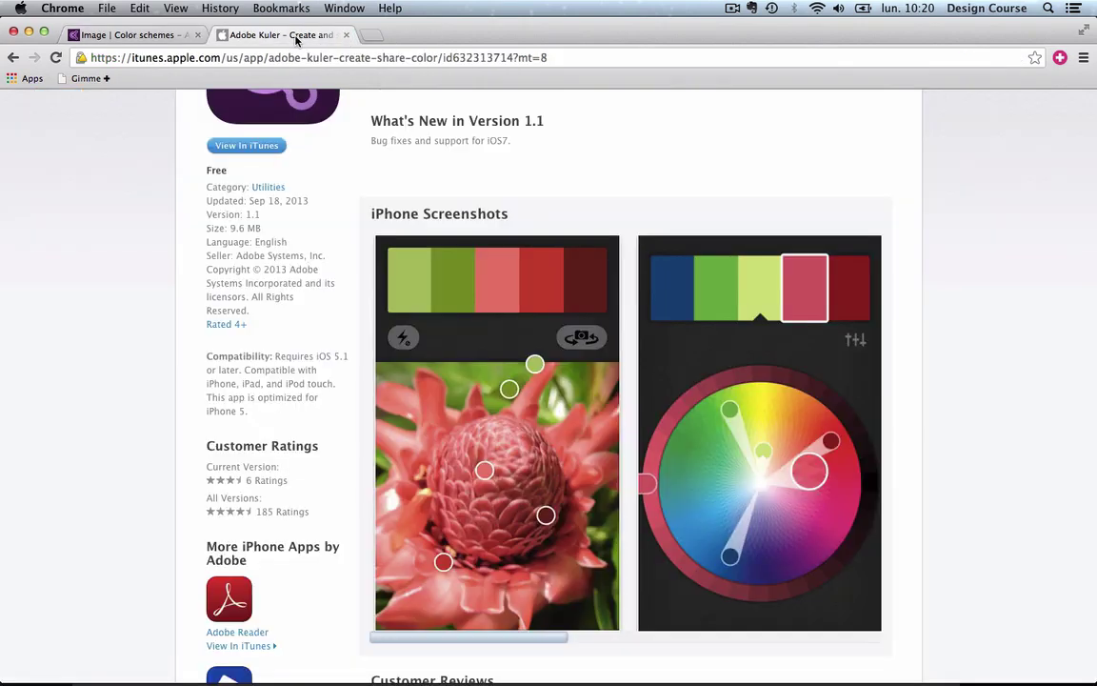
scroll(304, 344, "down", 2)
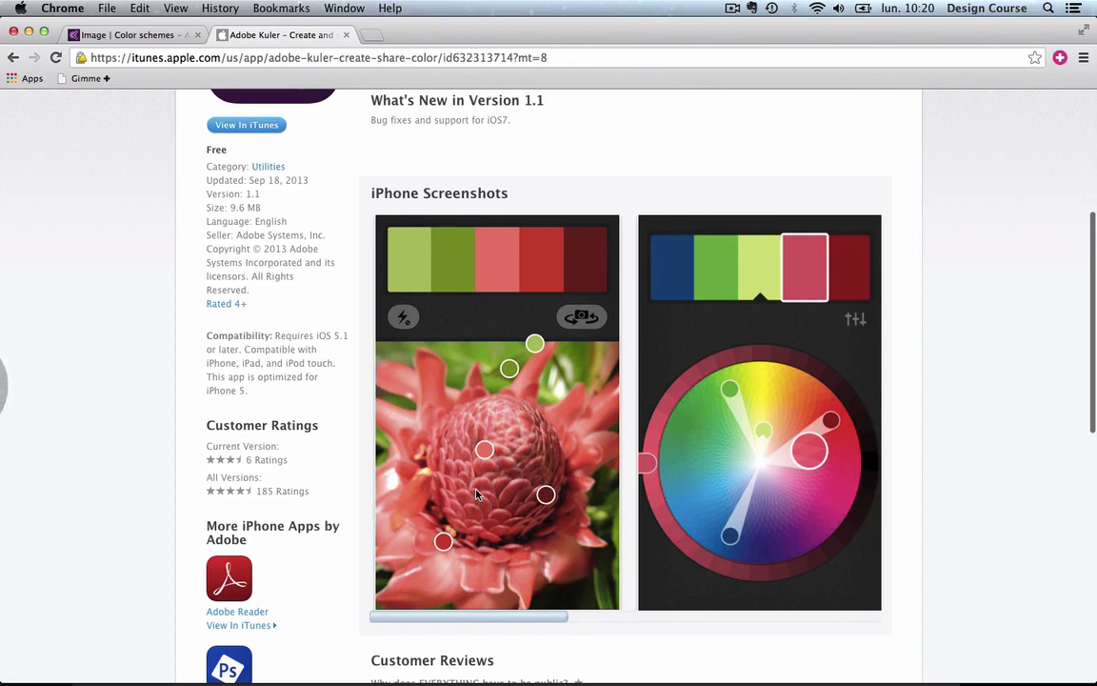
scroll(477, 494, "right", 5)
scroll(477, 494, "left", 5)
scroll(811, 462, "right", 10)
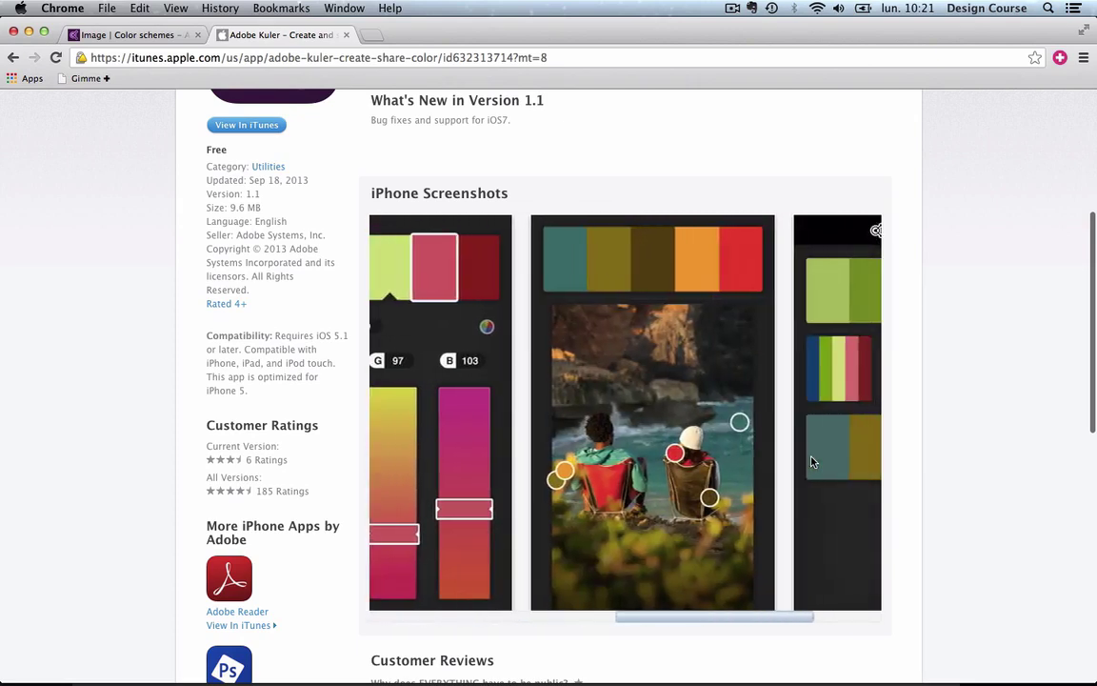
scroll(812, 462, "right", 5)
scroll(811, 462, "left", 15)
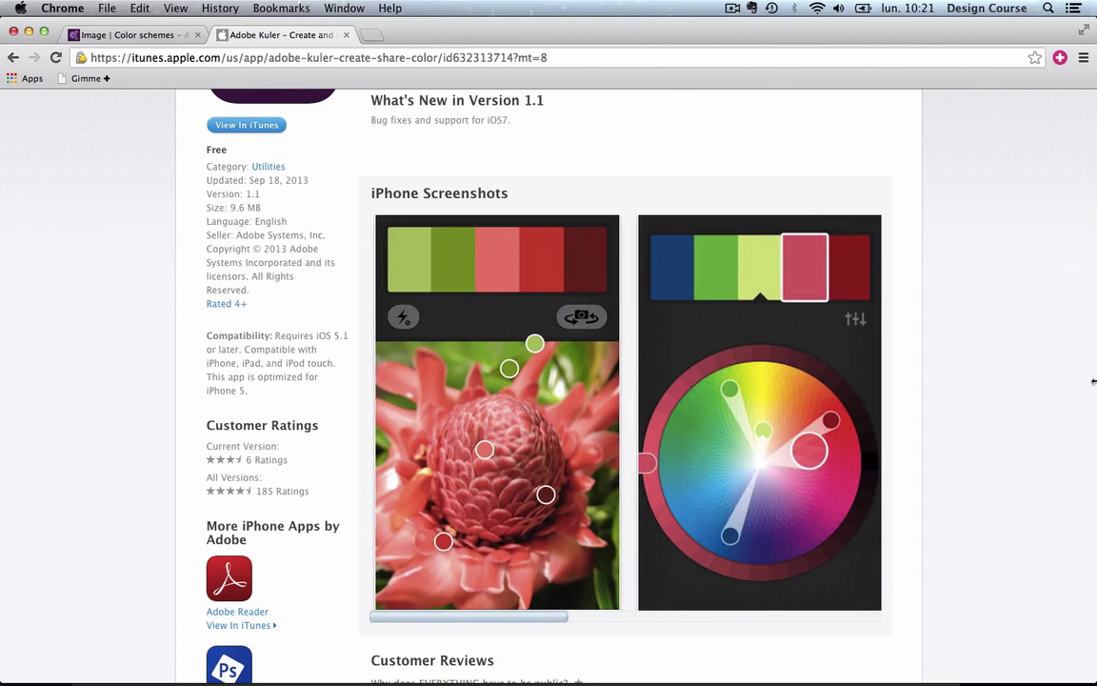
mouse_move(548, 684)
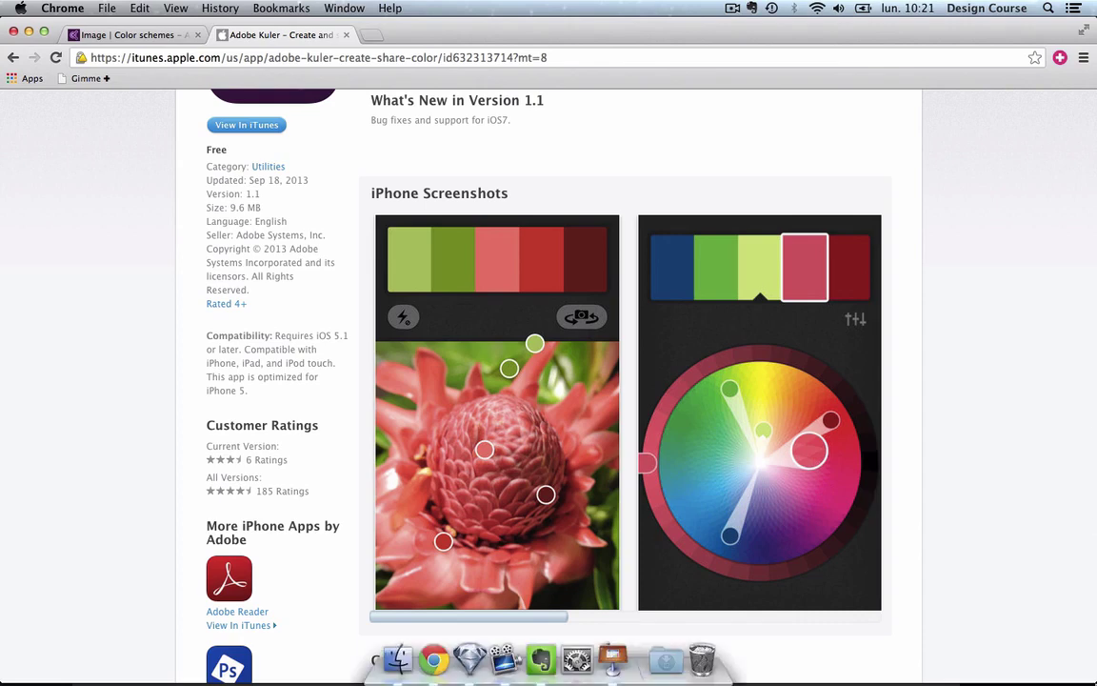
- Return to Kuler, create 'My Kuler Theme' on the colour wheel, and set its rule to Custom
left_click(143, 36)
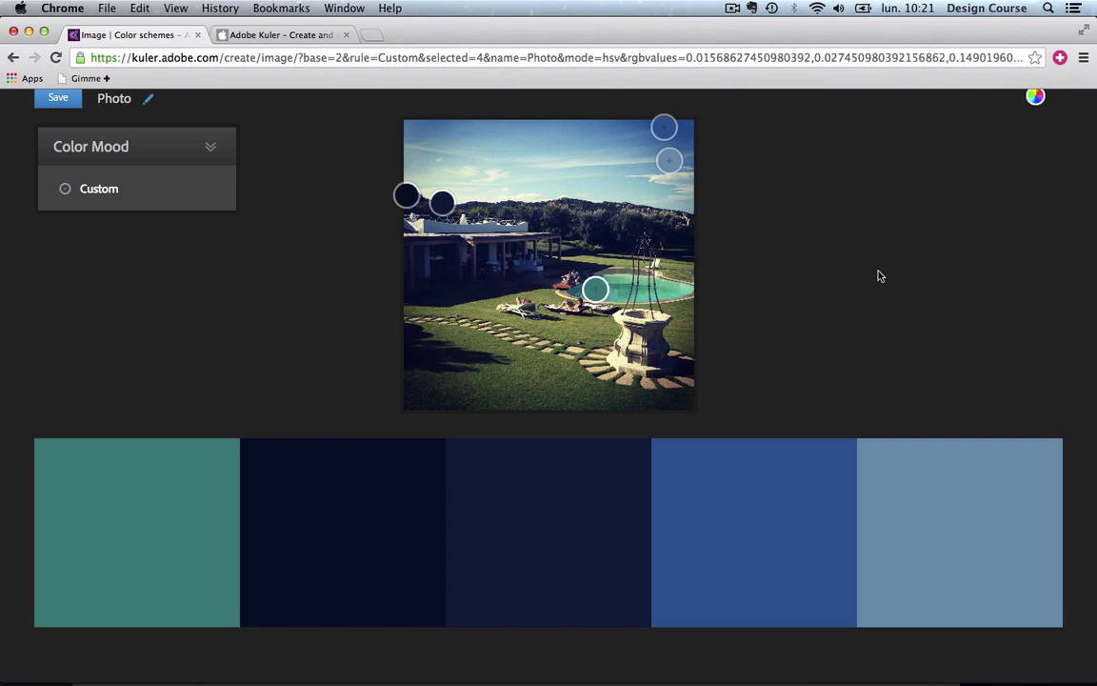
scroll(327, 143, "up", 2)
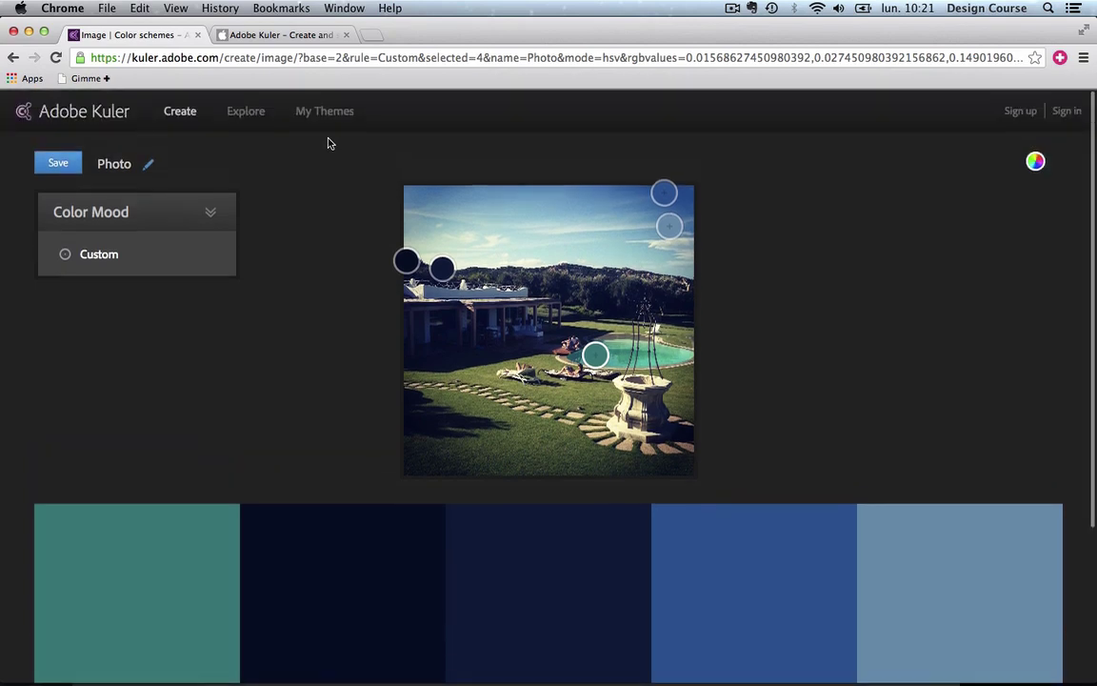
left_click(185, 118)
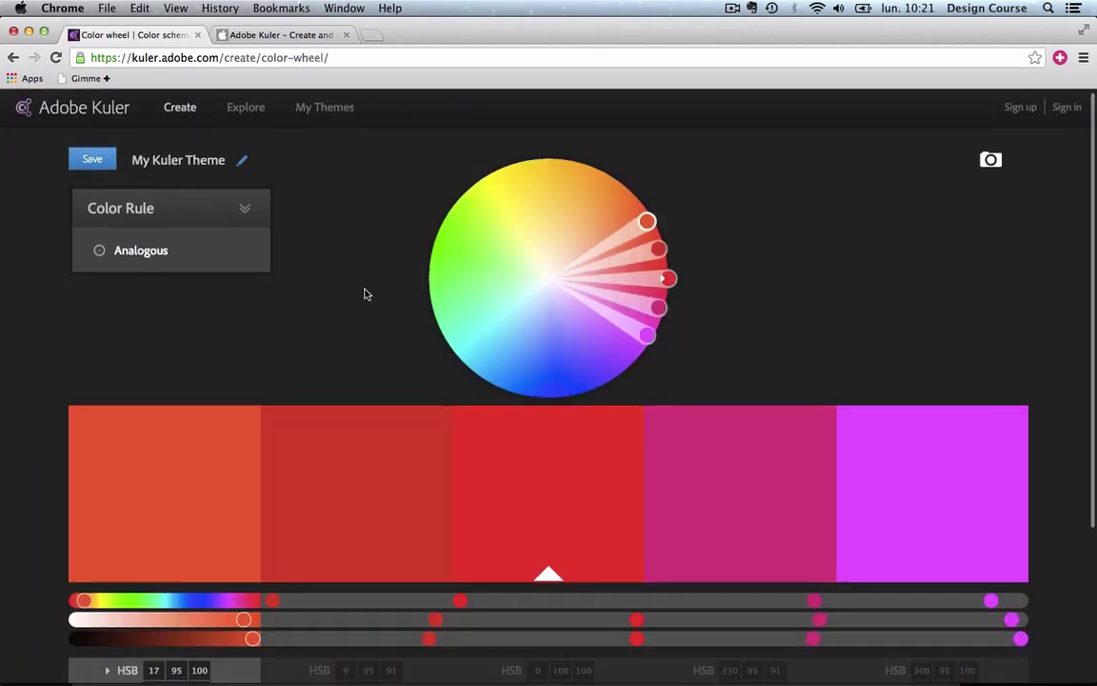
scroll(364, 294, "down", 2)
left_click(247, 155)
left_click(147, 294)
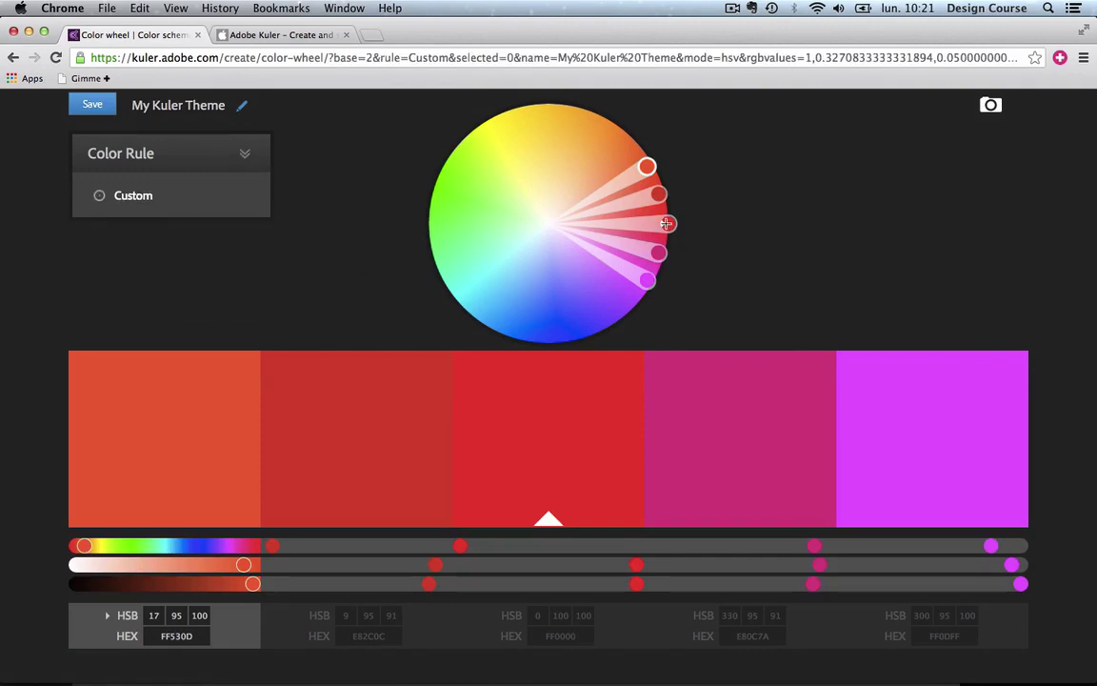
- Turn the first colour from red to vivid blue 2D1AFF at hue 245
left_click_drag(667, 223, 535, 343)
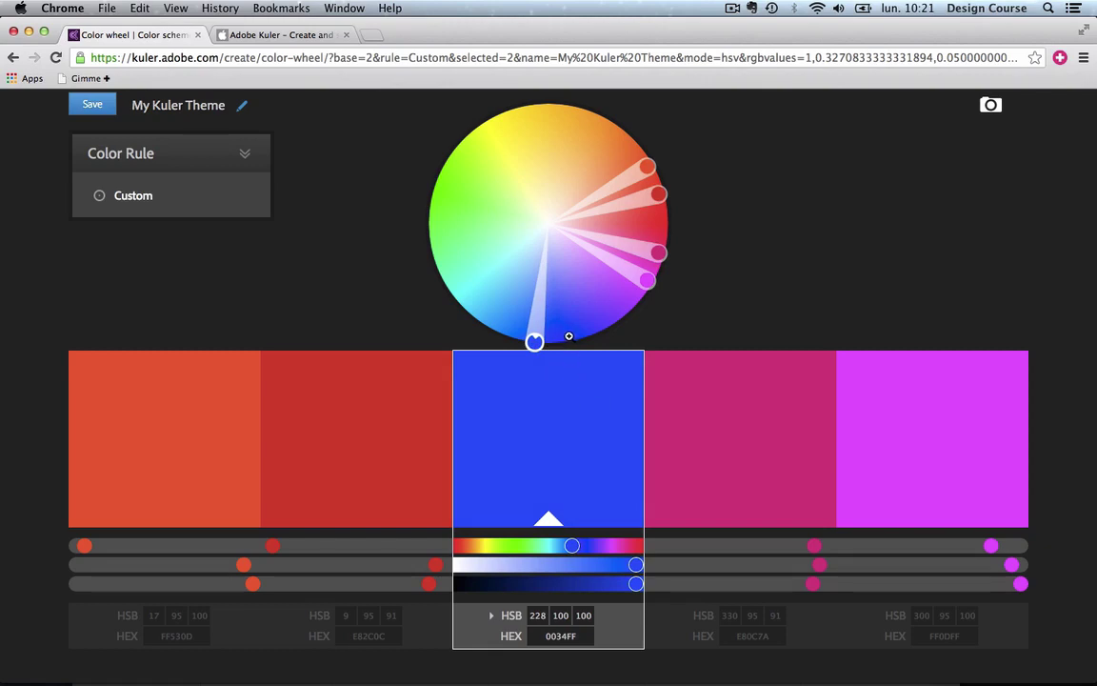
left_click(570, 335)
left_click_drag(529, 448, 139, 450)
left_click(587, 289)
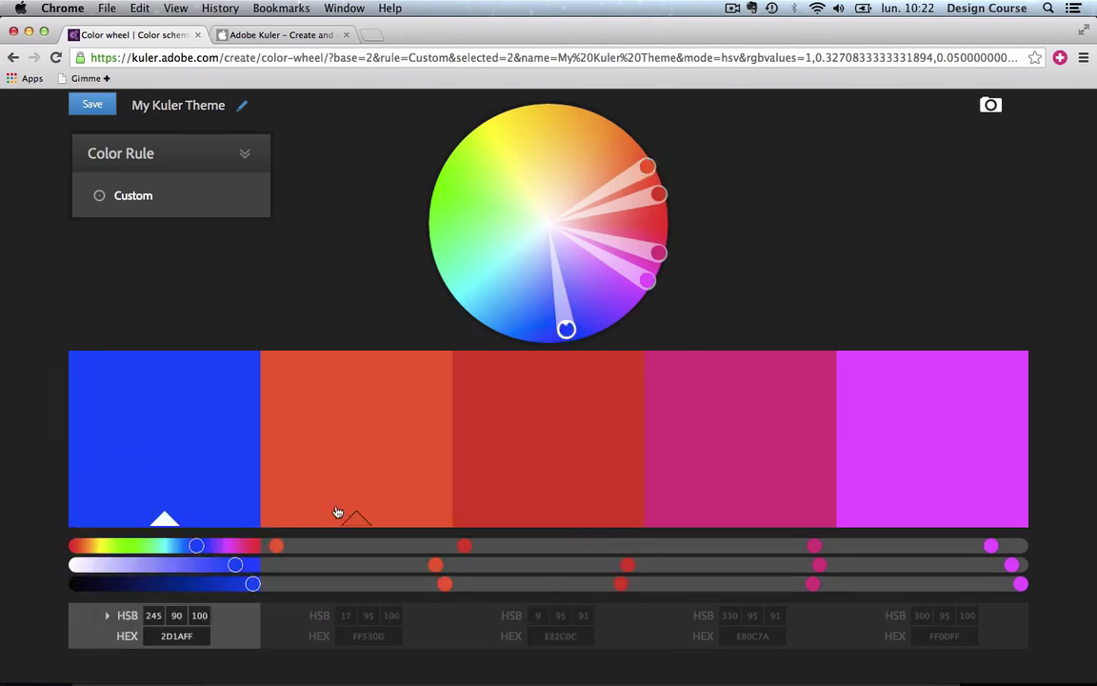
- Copy 2D1AFF into the second colour and adjust it to pale lavender C9C4FF
double_click(173, 635)
key("ctrl+c")
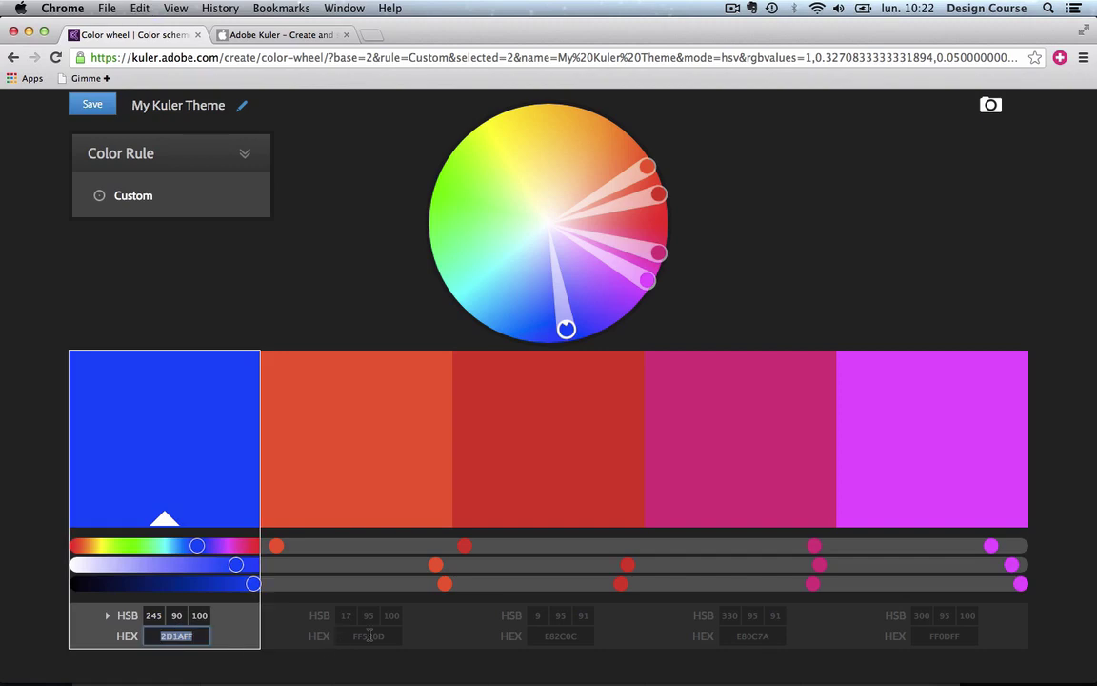
left_click(332, 571)
key("ctrl+v")
key("Return")
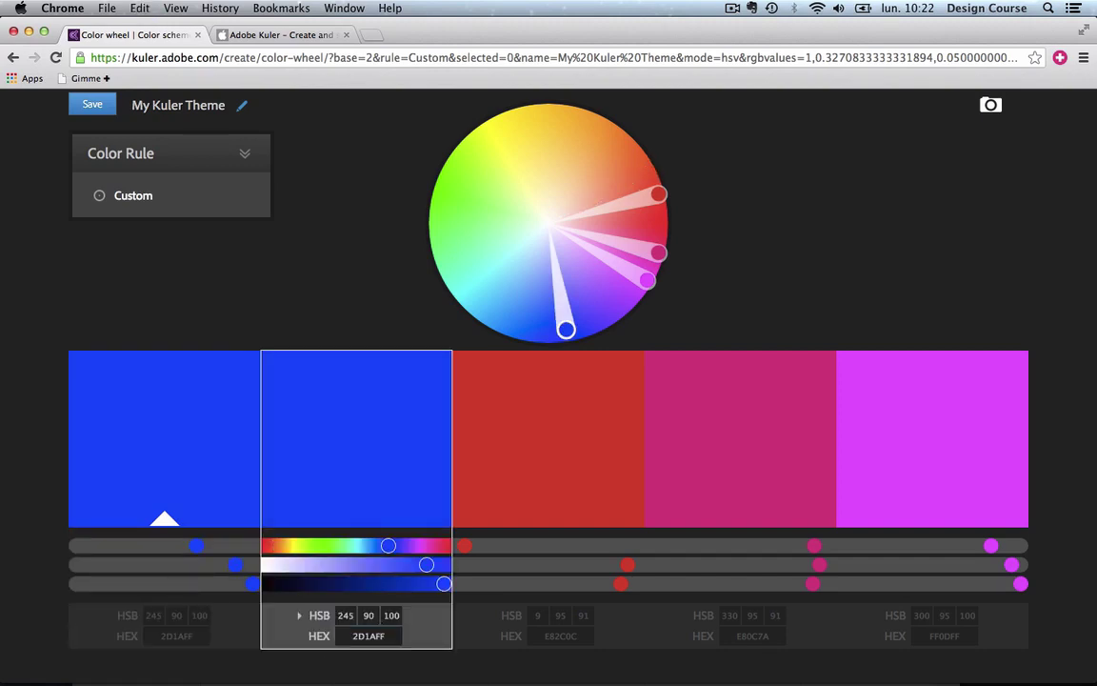
left_click(382, 567)
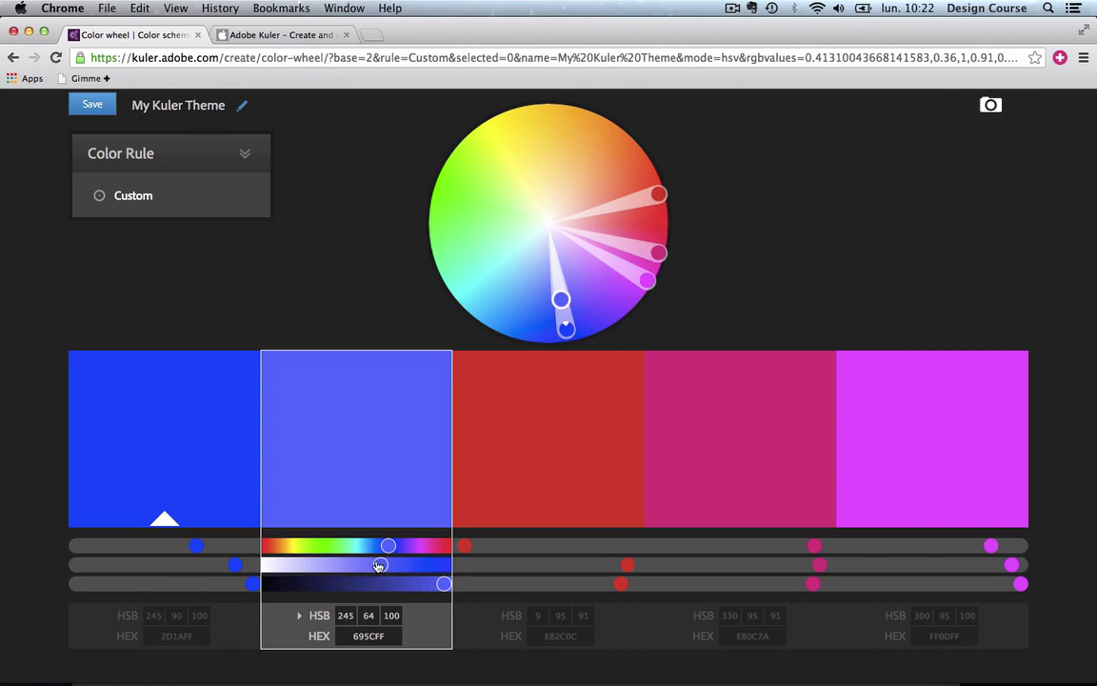
left_click_drag(445, 584, 321, 583)
left_click_drag(391, 570, 401, 569)
mouse_move(332, 584)
left_mouse_down()
mouse_move(444, 584)
mouse_move(309, 572)
left_mouse_up()
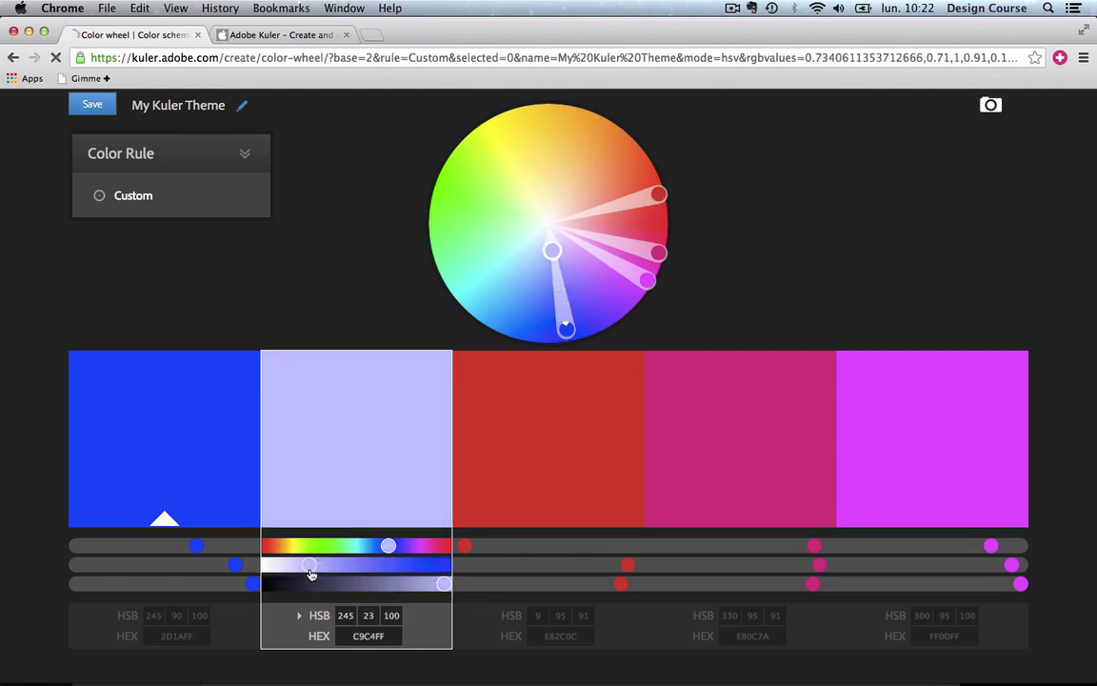
- Set the third colour to 2D1AFF and reduce its saturation toward navy
left_click(541, 454)
left_click(560, 636)
type("2D1AFF")
key("Return")
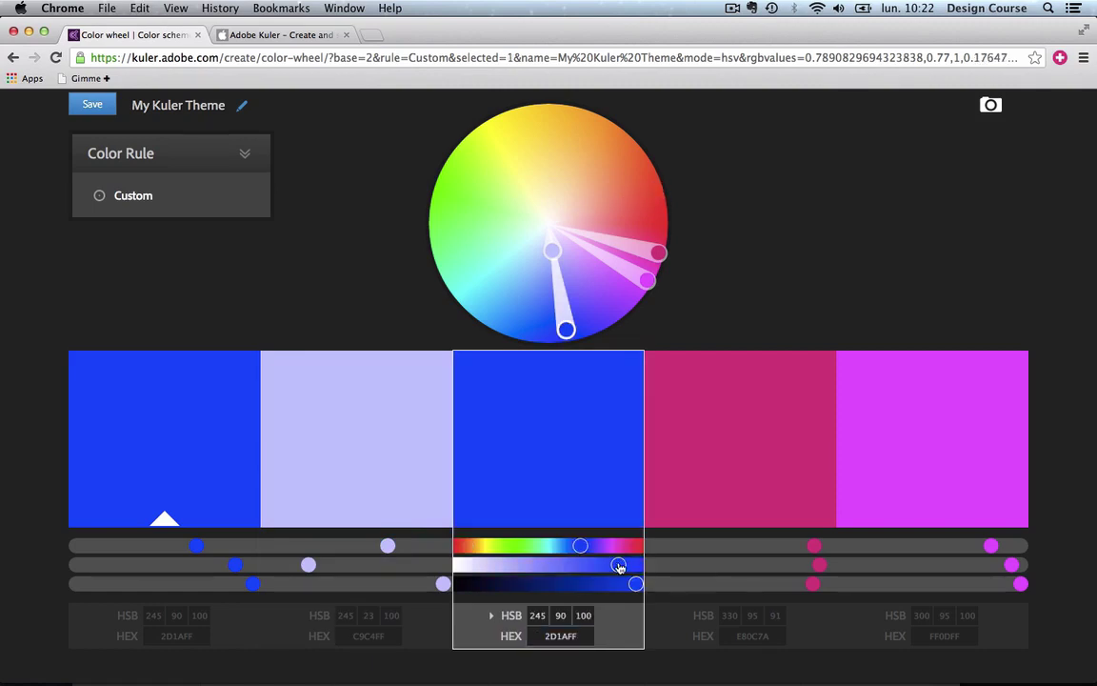
mouse_move(618, 565)
left_mouse_down()
mouse_move(599, 566)
mouse_move(624, 565)
mouse_move(595, 586)
mouse_move(531, 591)
mouse_move(554, 593)
left_mouse_up()
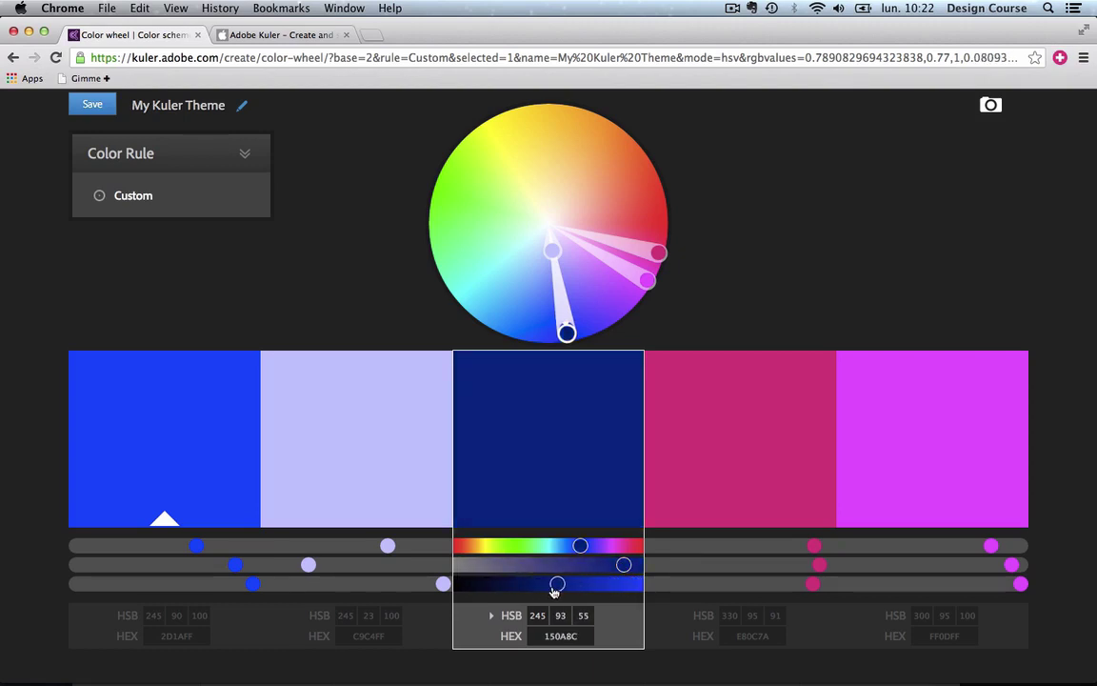
- Set the fourth colour to 2D1AFF and darken it to near-black 05031C
left_click(678, 490)
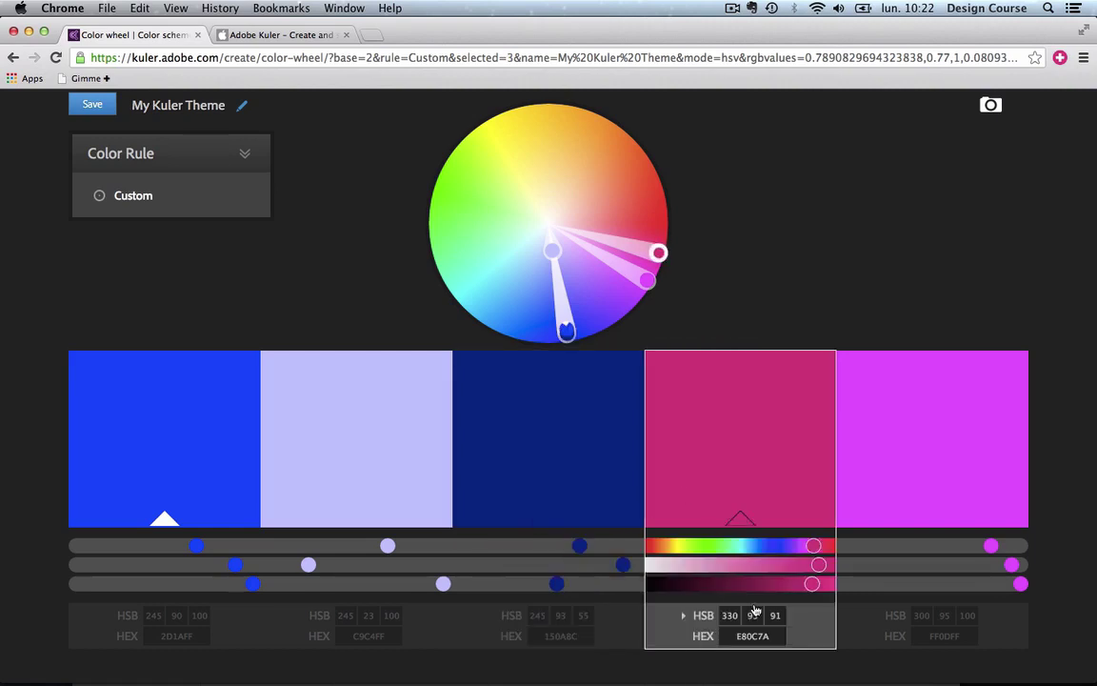
double_click(752, 636)
type("2D1AFF")
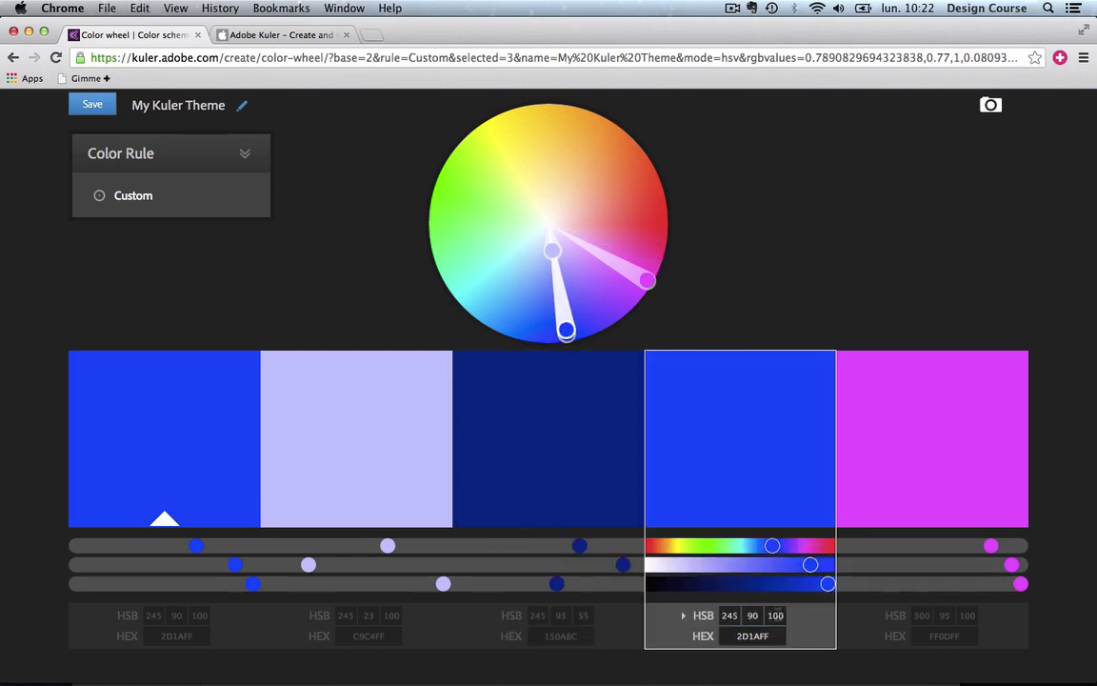
left_click_drag(827, 583, 678, 596)
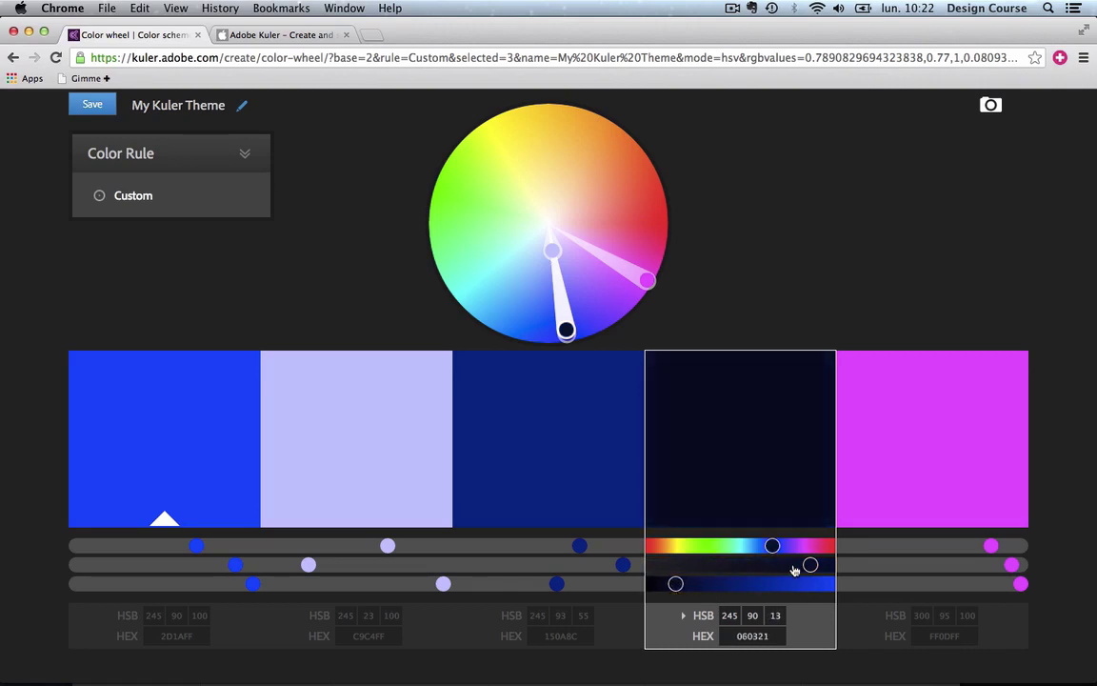
mouse_move(809, 565)
left_mouse_down()
mouse_move(789, 567)
mouse_move(811, 565)
left_mouse_up()
left_click_drag(672, 590, 670, 583)
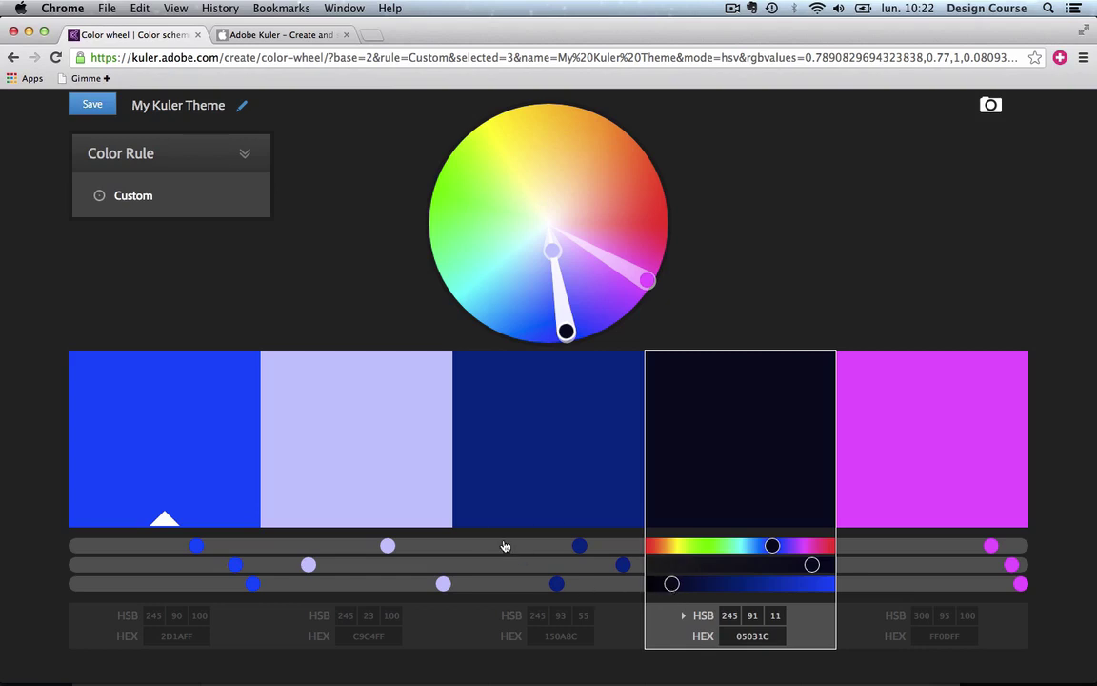
- Swap the first two colours: lavender D3CFFF first, blue second at saturation 79, brightness 83
left_click(407, 485)
left_click_drag(307, 565, 337, 567)
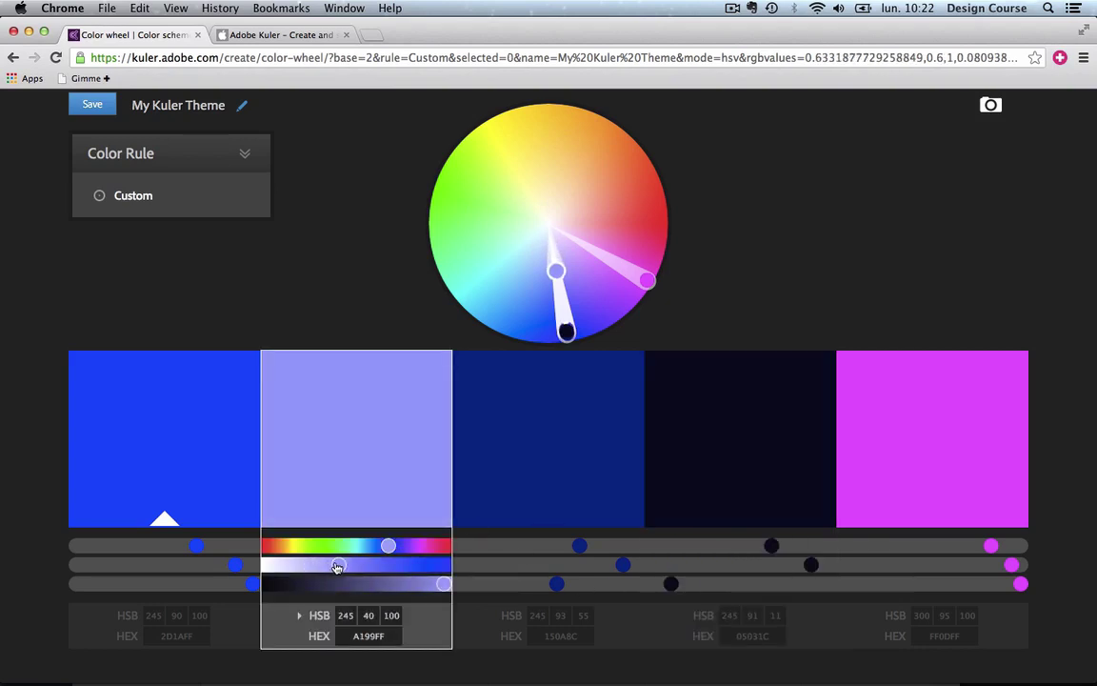
left_click_drag(174, 436, 355, 436)
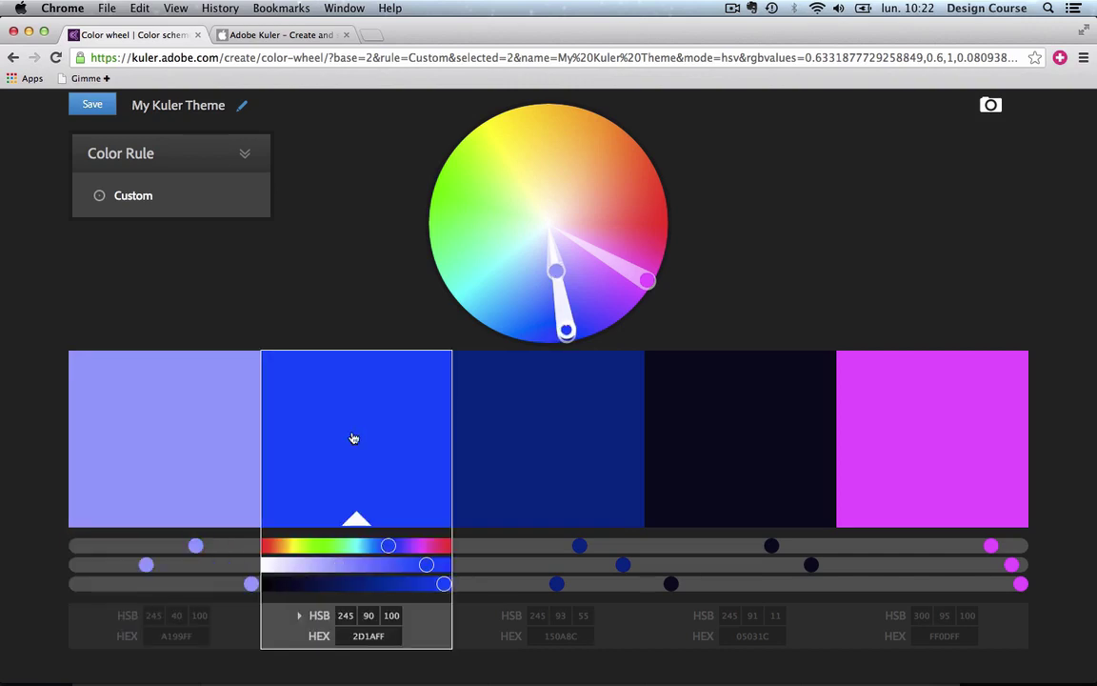
left_click(134, 419)
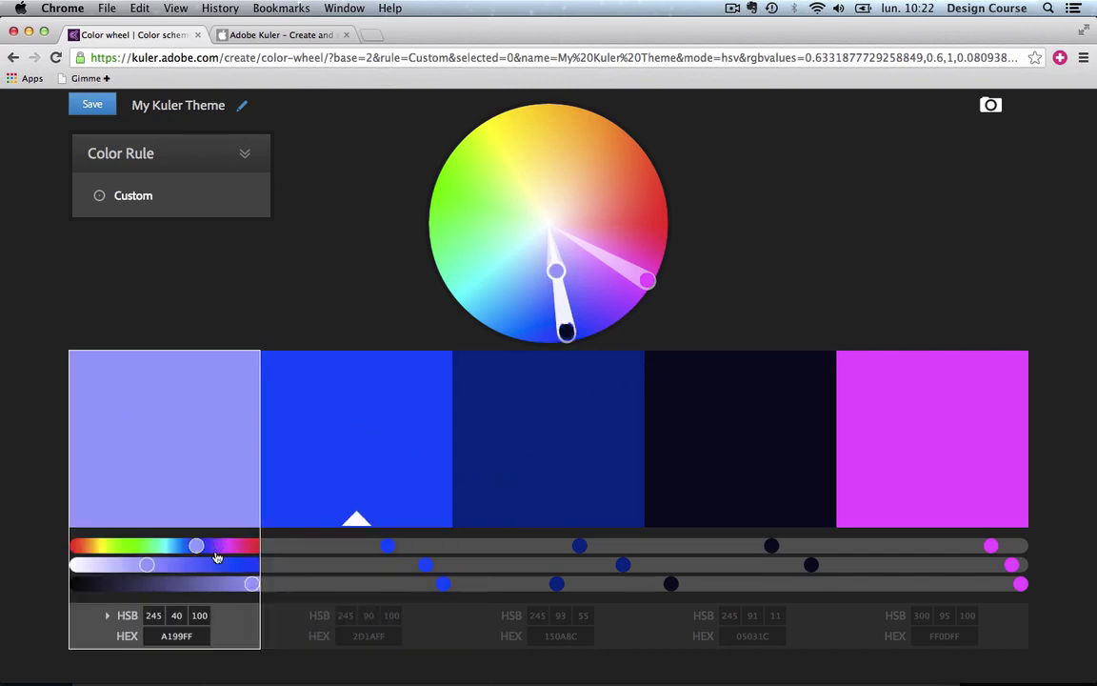
left_click_drag(138, 570, 111, 569)
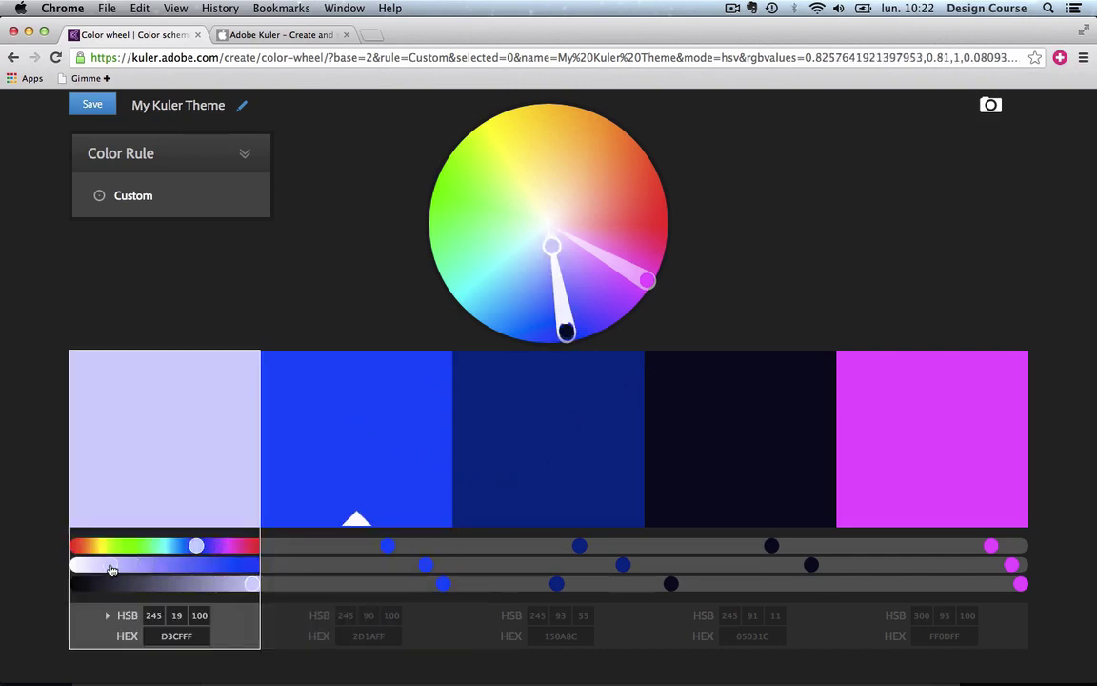
left_click(284, 428)
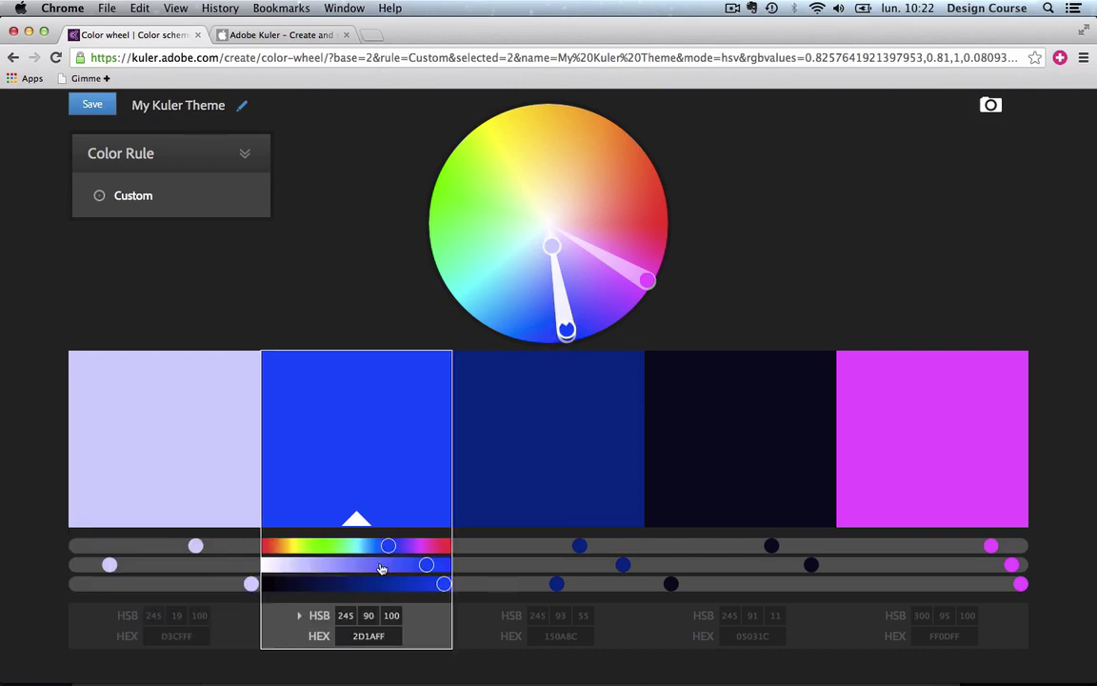
left_click(408, 567)
left_click_drag(444, 583, 412, 581)
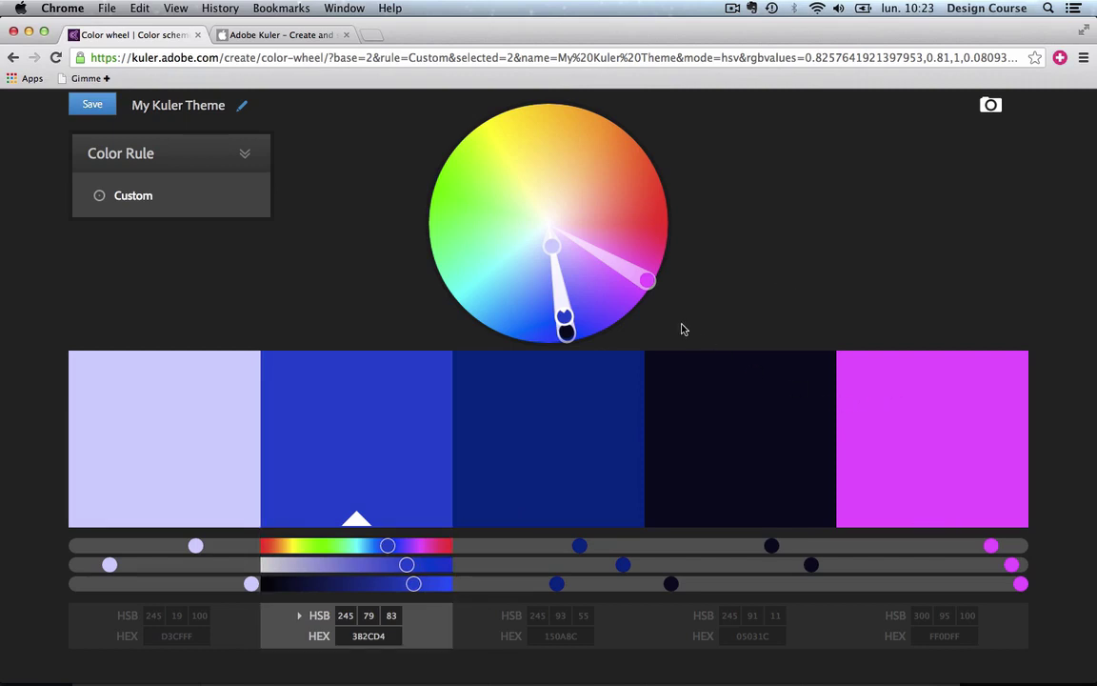
- Recolor the magenta fifth swatch to orange-red FF4A03 (HSB 17, 99, 100)
left_click(900, 387)
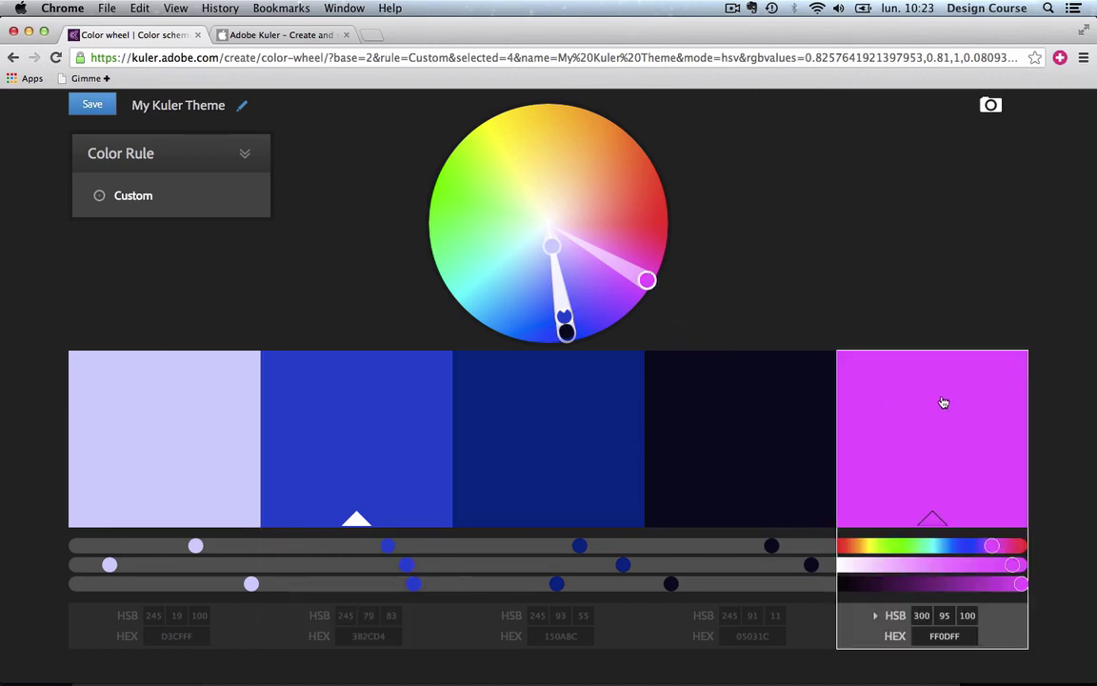
mouse_move(645, 280)
left_mouse_down()
mouse_move(683, 211)
mouse_move(665, 130)
mouse_move(681, 154)
left_mouse_up()
mouse_move(1012, 566)
left_mouse_down()
mouse_move(994, 569)
mouse_move(1021, 568)
left_mouse_up()
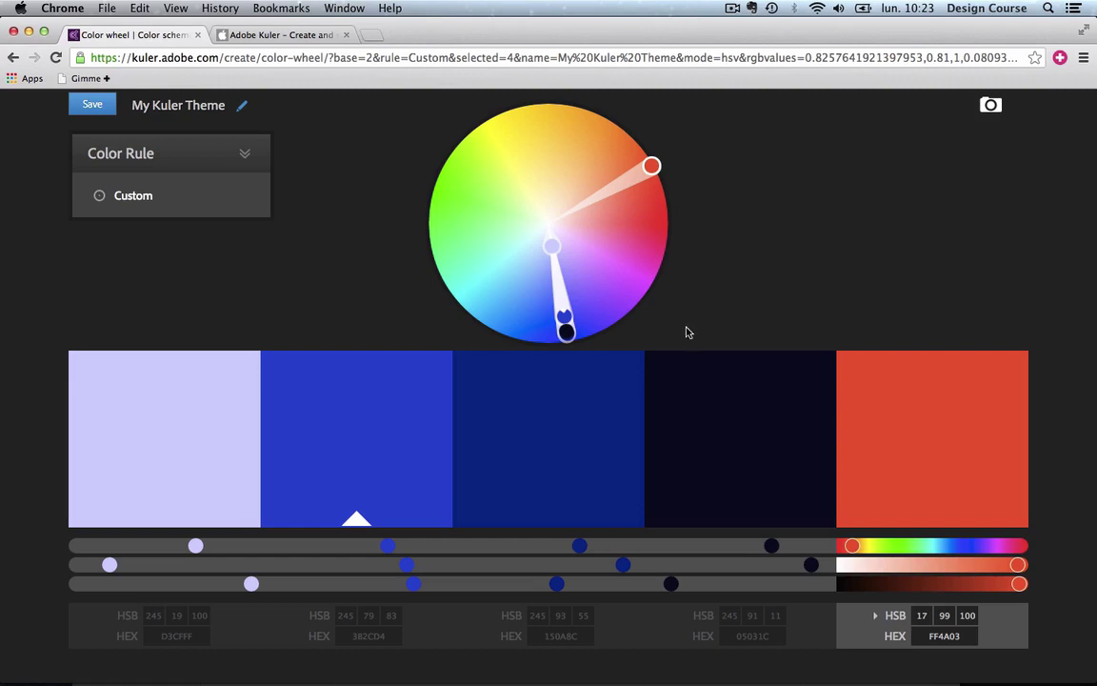
- Set the first colour to muted blue 2E5387 with HSB 215/66/53
left_click(145, 411)
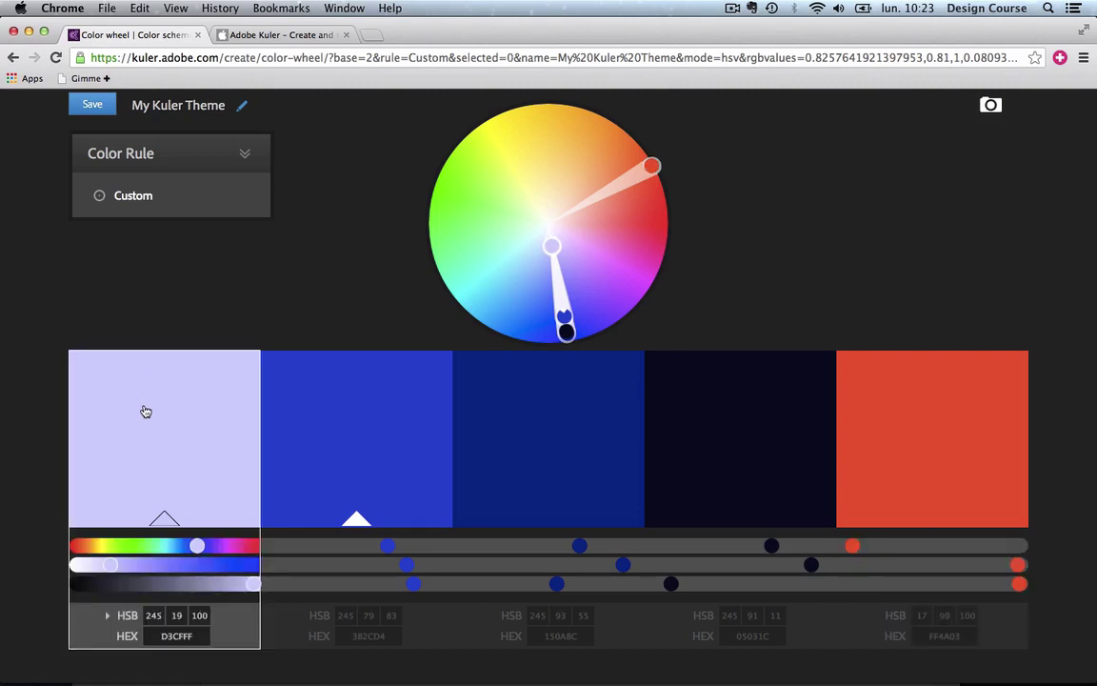
left_click(153, 615)
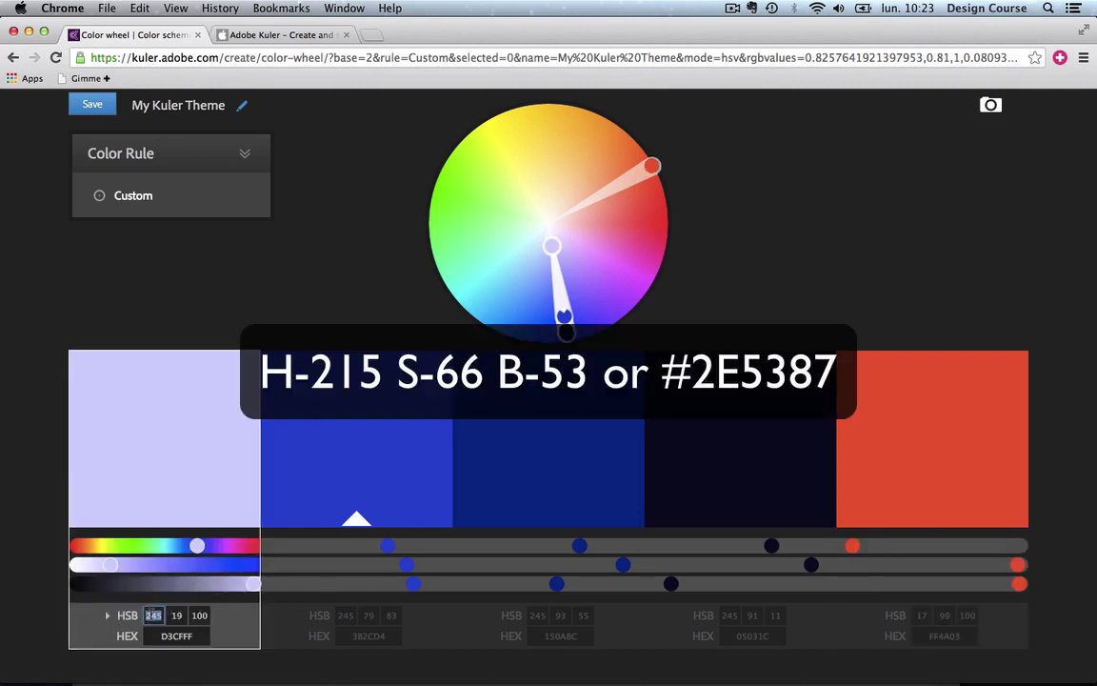
type("2")
key("Tab")
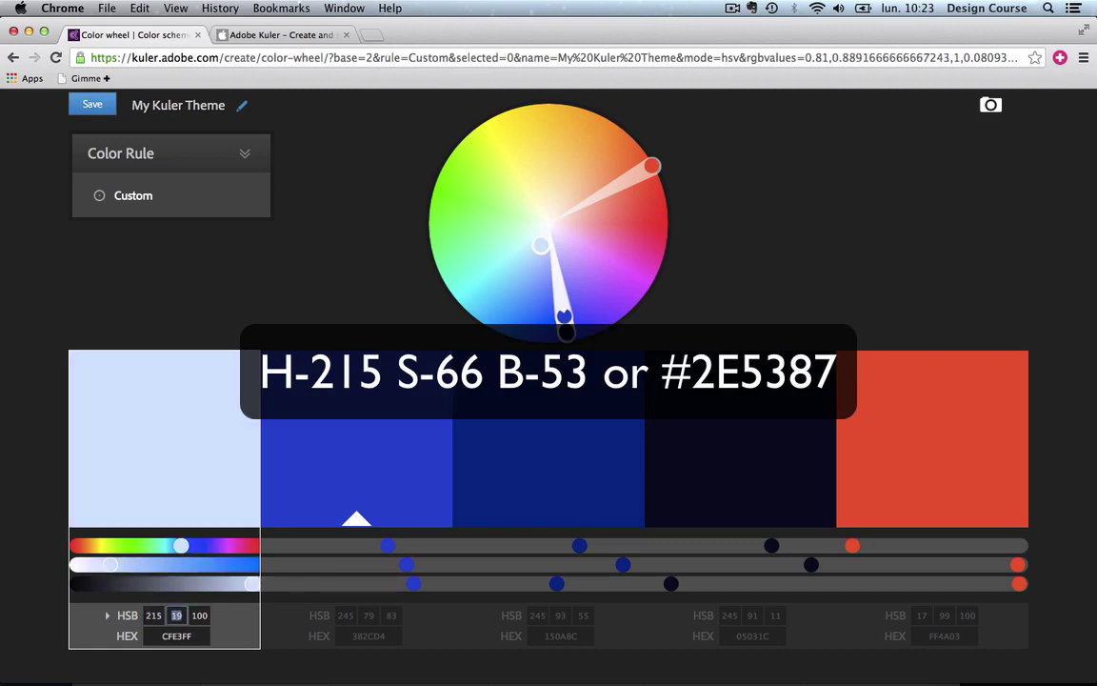
key("Tab")
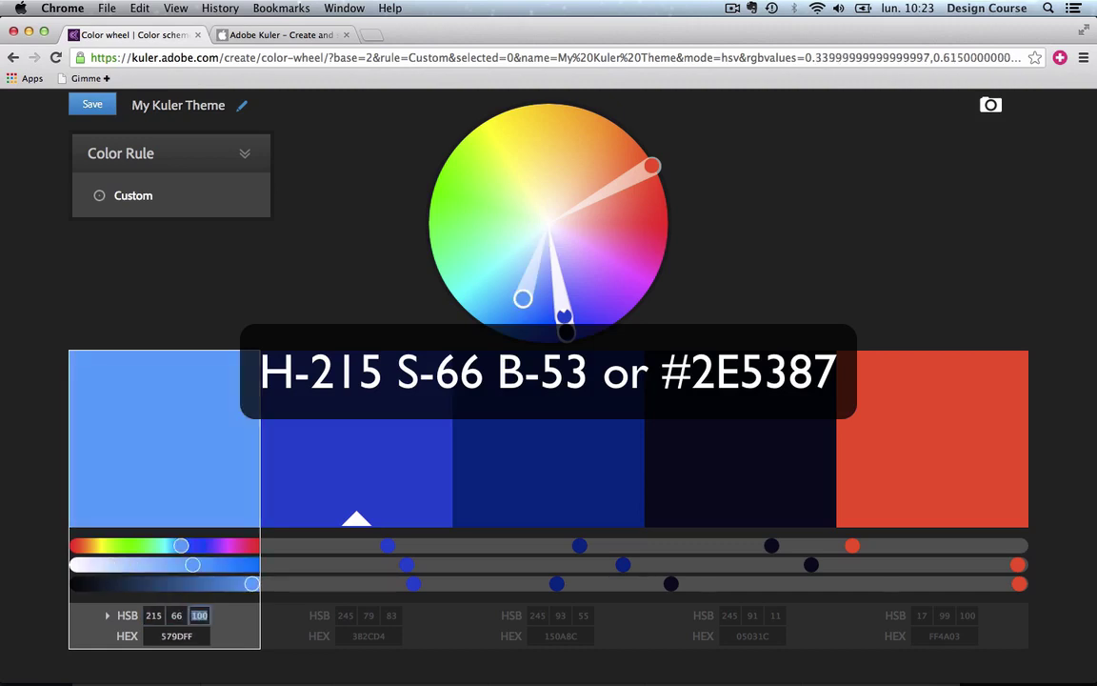
type("53")
key("Tab")
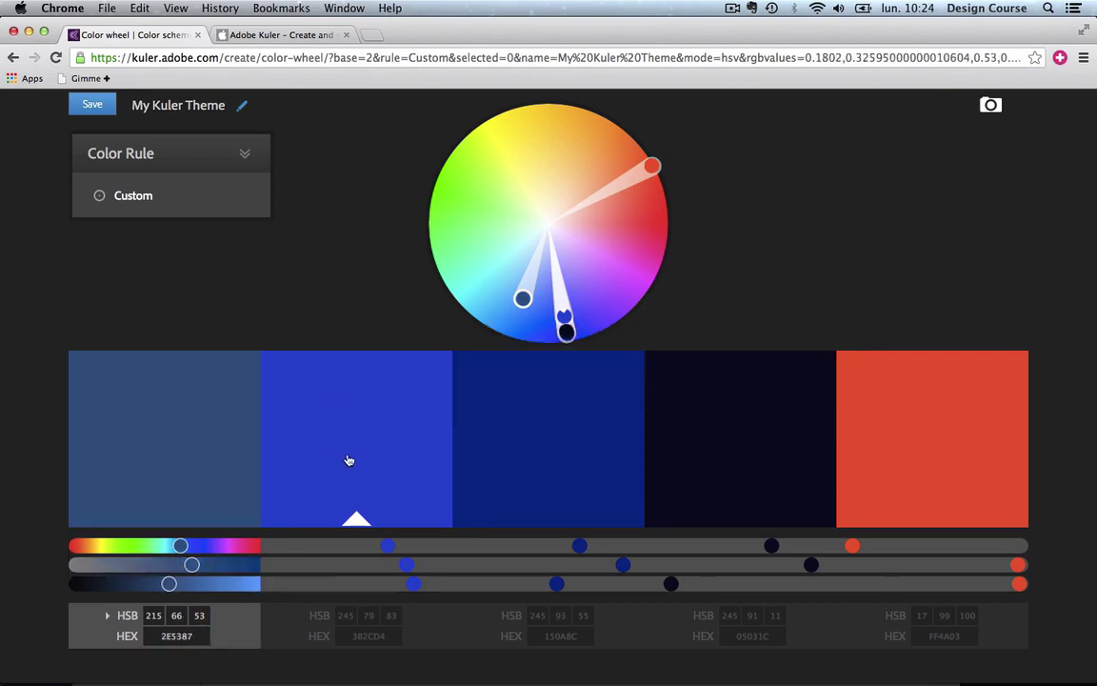
- Make the second colour near-black 0D0D0D with HSB 215/0/5
left_click(345, 615)
type("215")
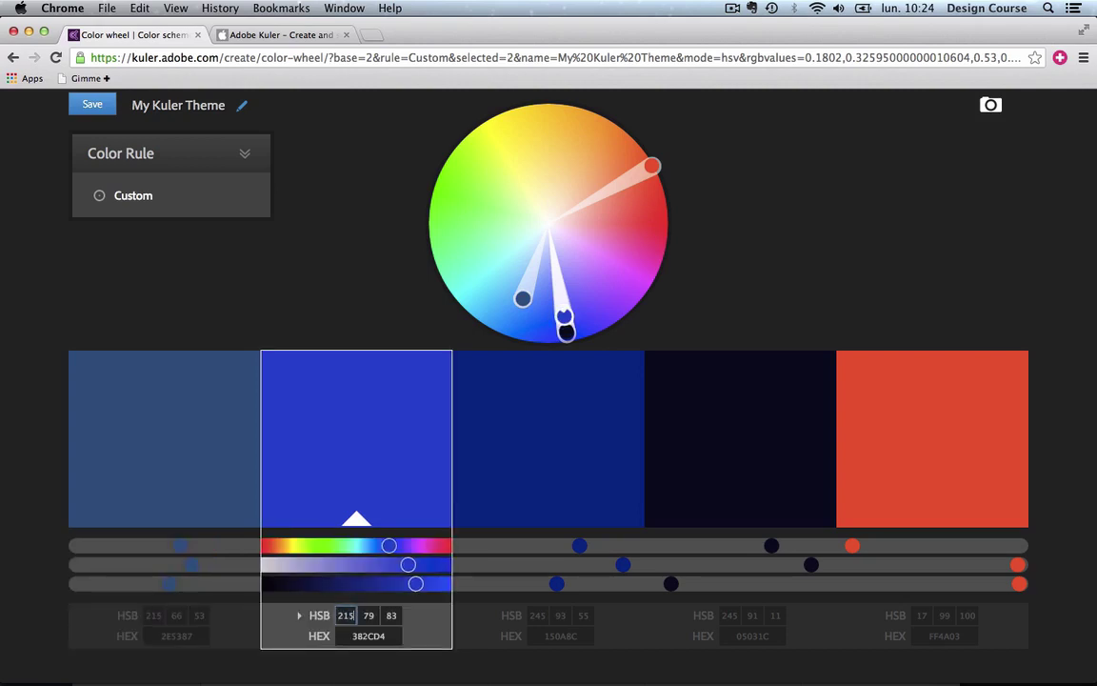
key("Tab")
type("0")
key("Tab")
type("5")
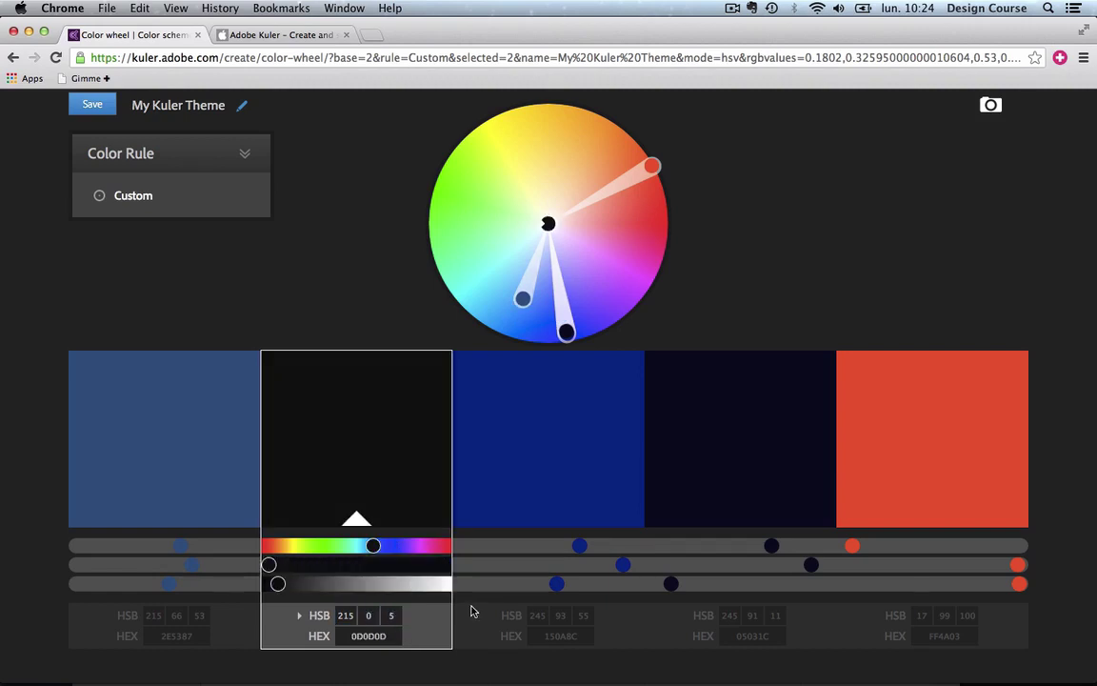
- Make the third colour dark grey 737373 with HSB 215/0/45
left_click(539, 615)
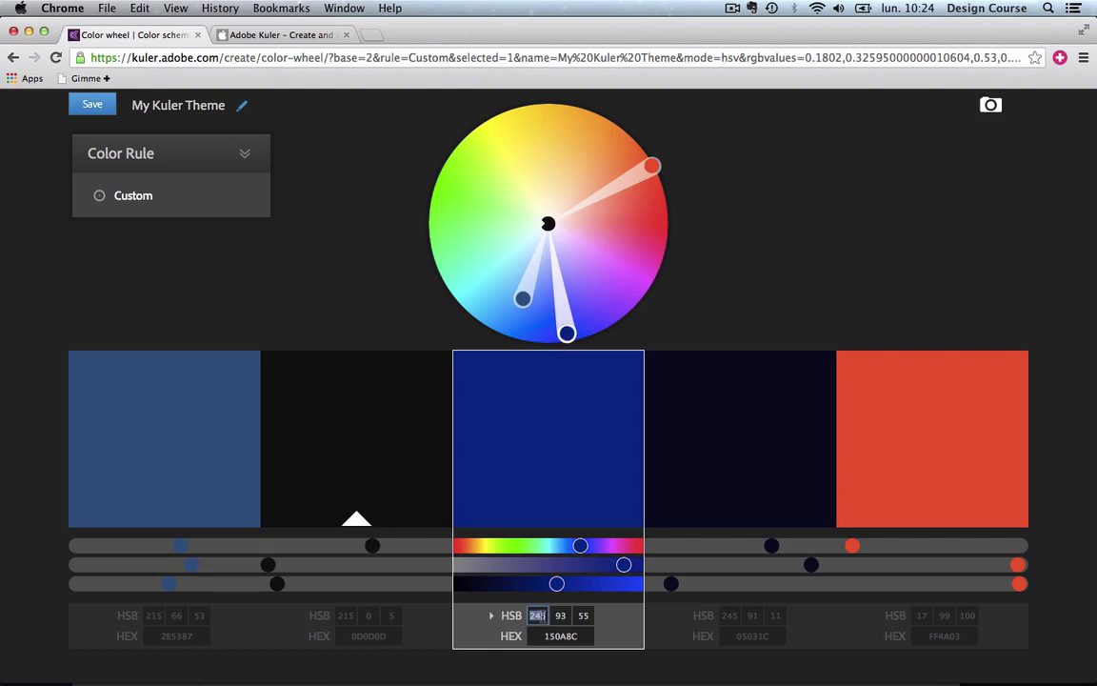
type("215")
key("Tab")
type("0")
key("Tab")
type("45")
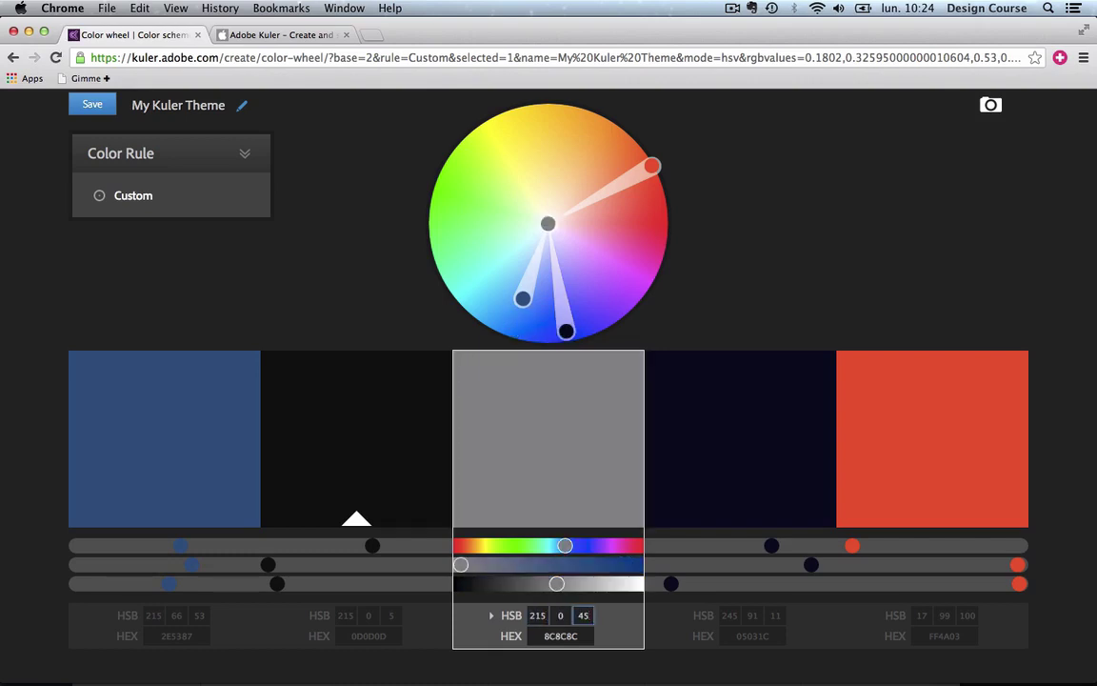
key("Return")
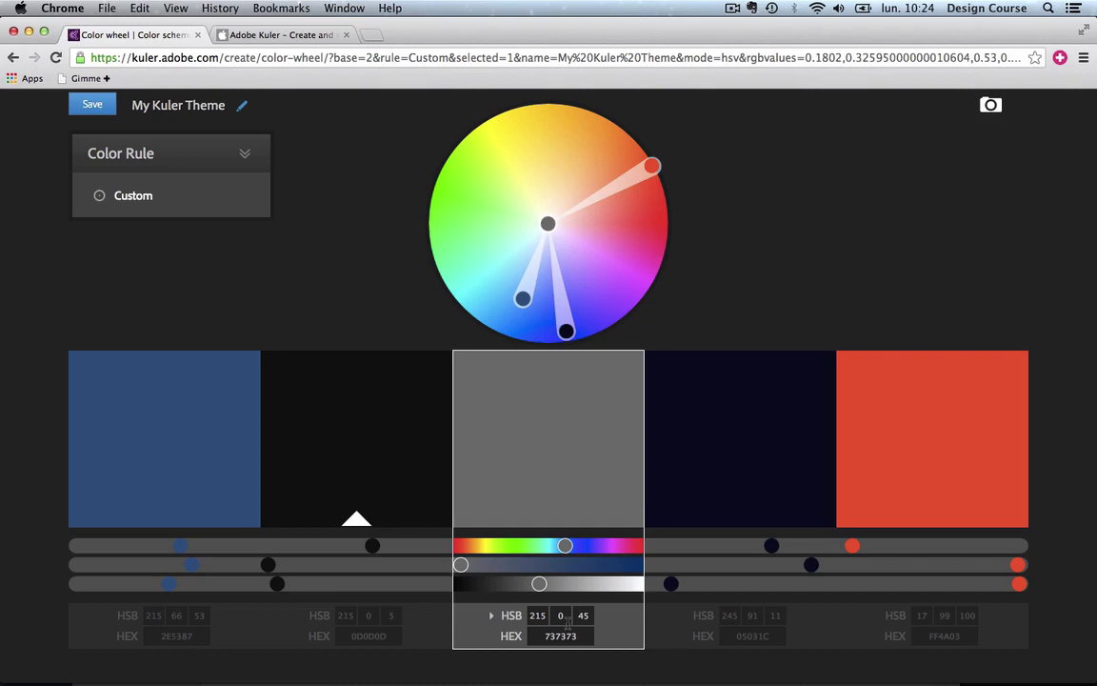
- Turn the fourth colour into mid grey 999999 using hue 215, zero saturation and higher brightness
left_click(729, 616)
type("215")
key("Return")
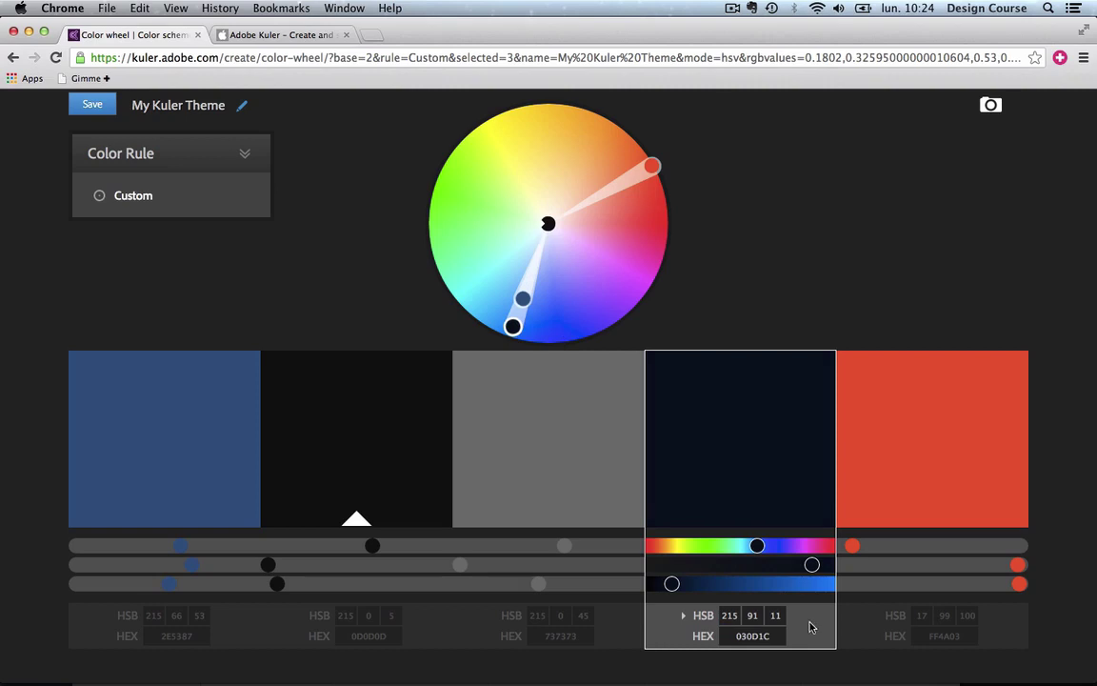
left_click(672, 584)
left_click_drag(670, 583, 687, 583)
left_click_drag(812, 565, 757, 584)
left_click(690, 583)
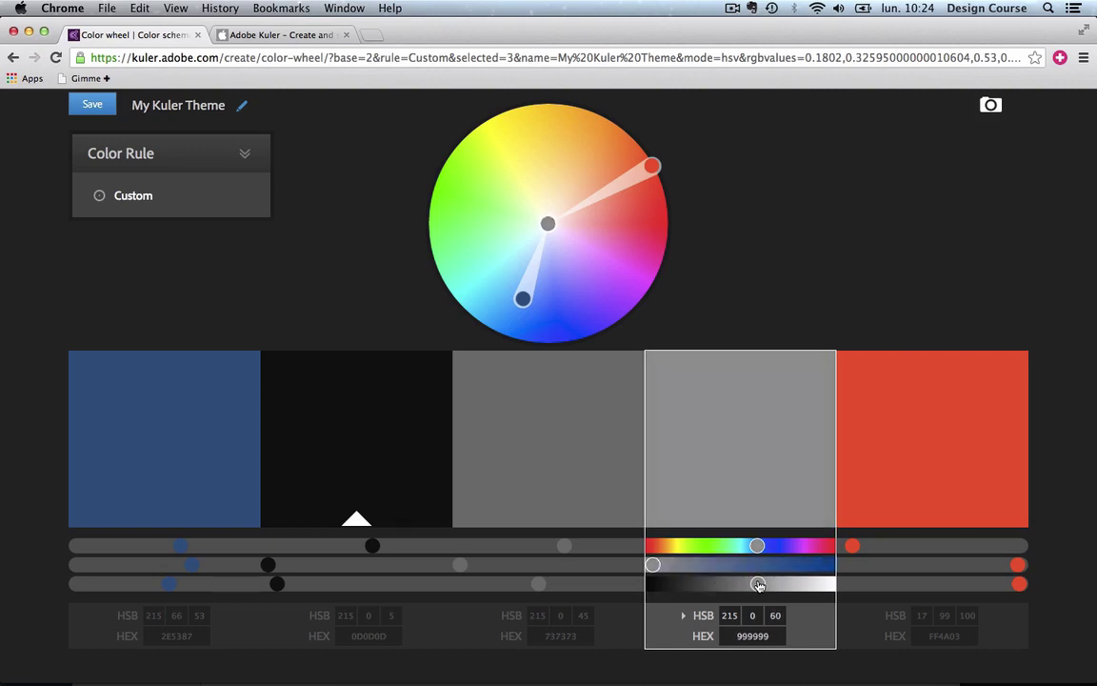
- Turn the red fifth swatch into light grey E5E5E5 using hue 215, zero saturation, high brightness
left_click(838, 548)
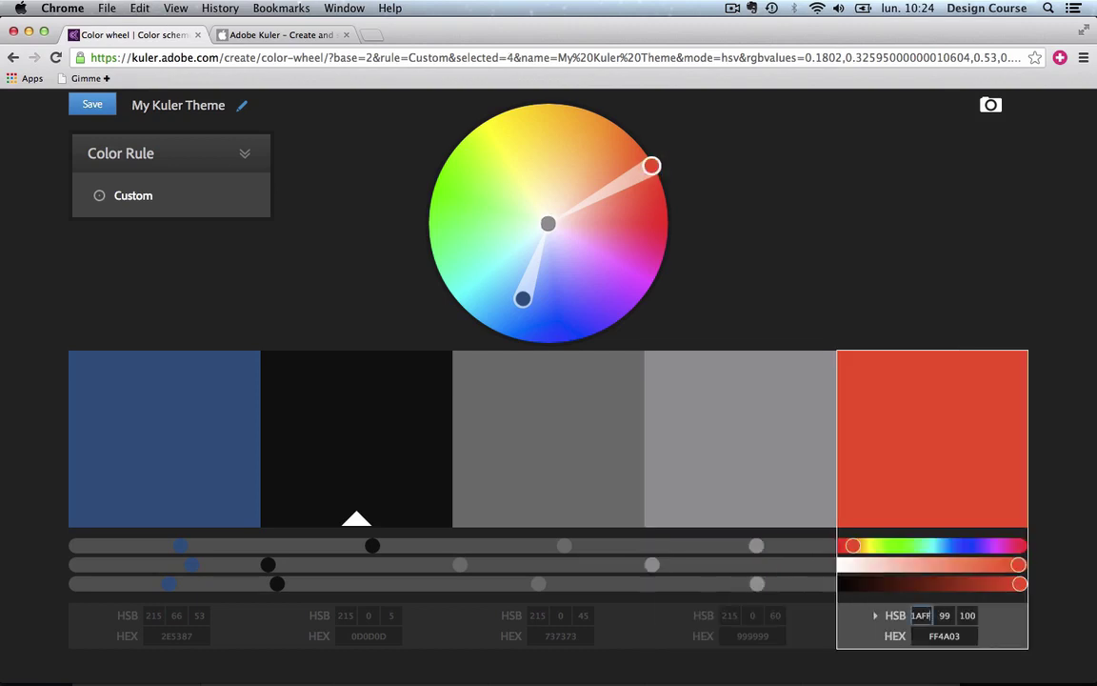
left_click(915, 610)
type("215")
key("Return")
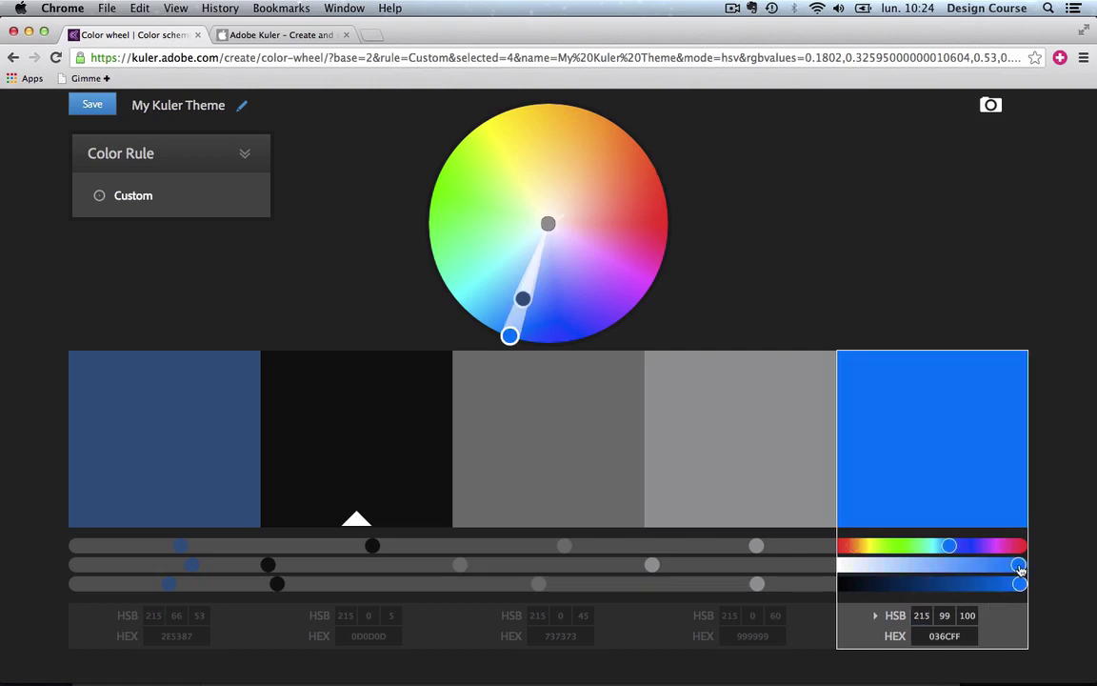
left_click_drag(1019, 568, 840, 564)
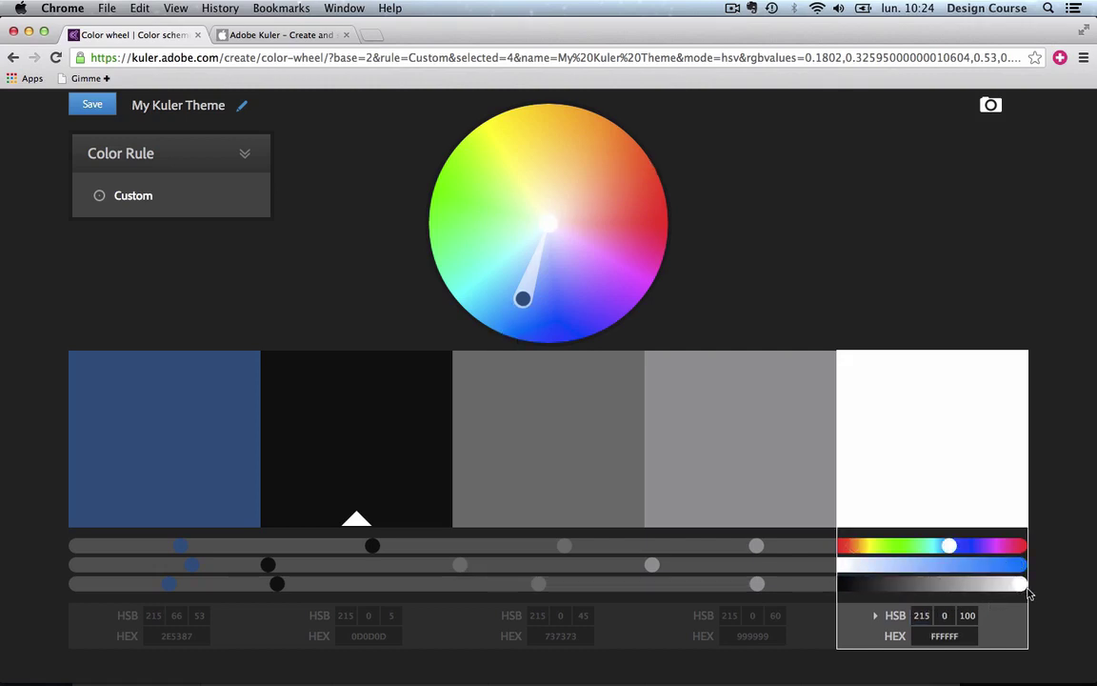
left_click_drag(1020, 588, 1006, 594)
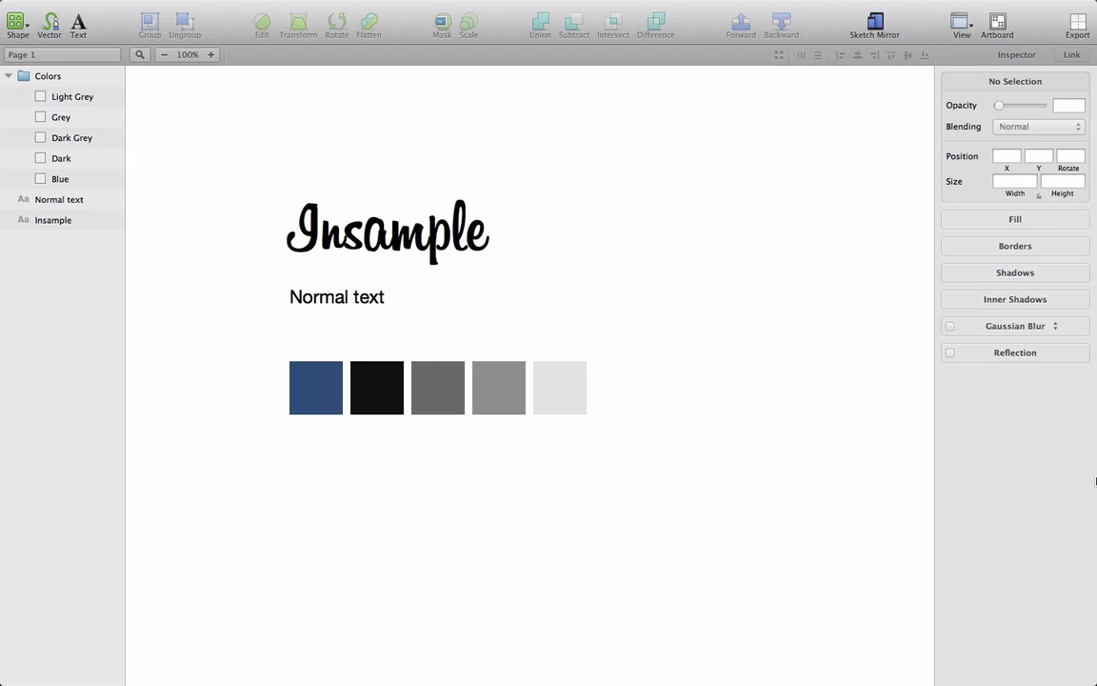
- Open Dribbble's Last Day on Earth shot and browse shots matching its dark red #4C0701
key("ctrl+Left")
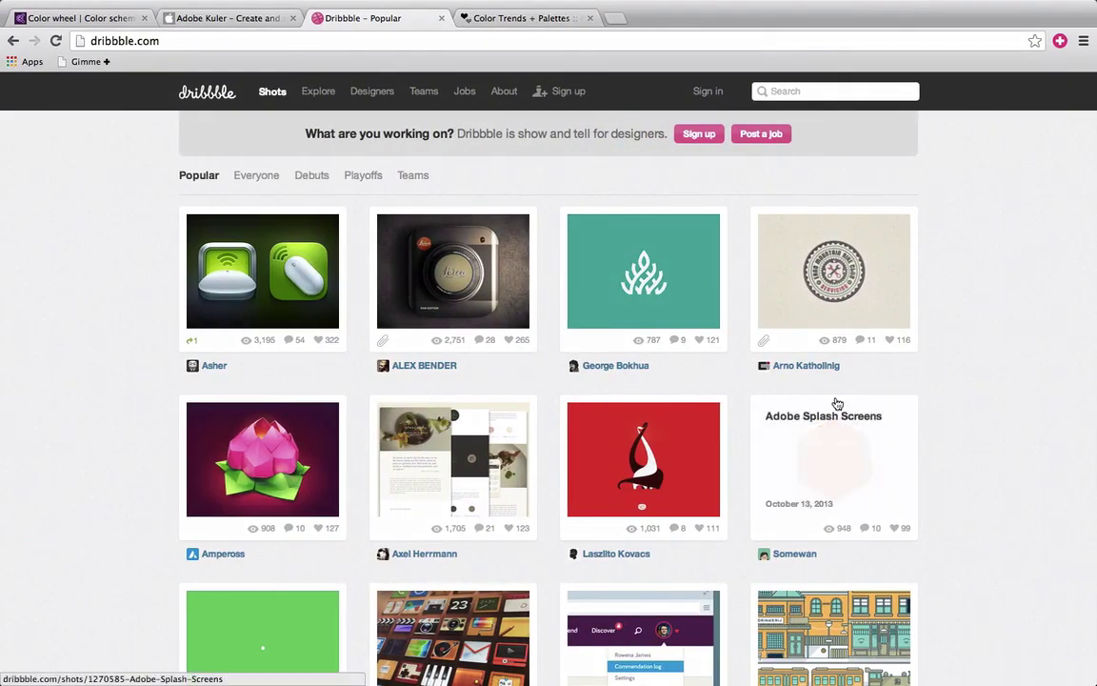
scroll(694, 355, "down", 4)
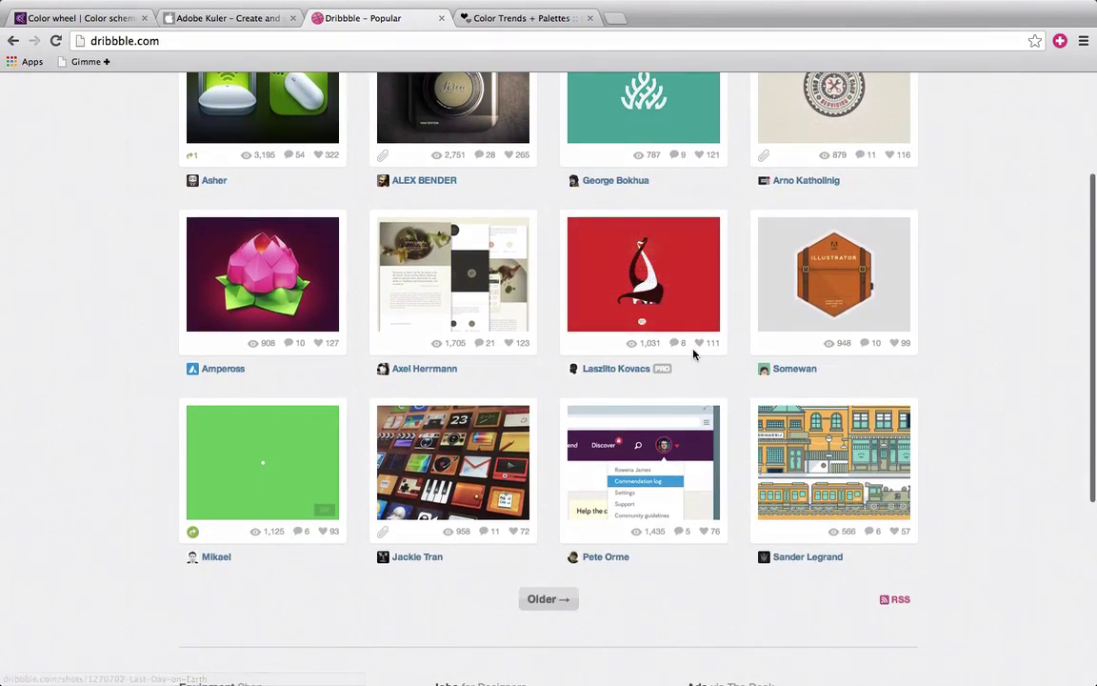
left_click(657, 253)
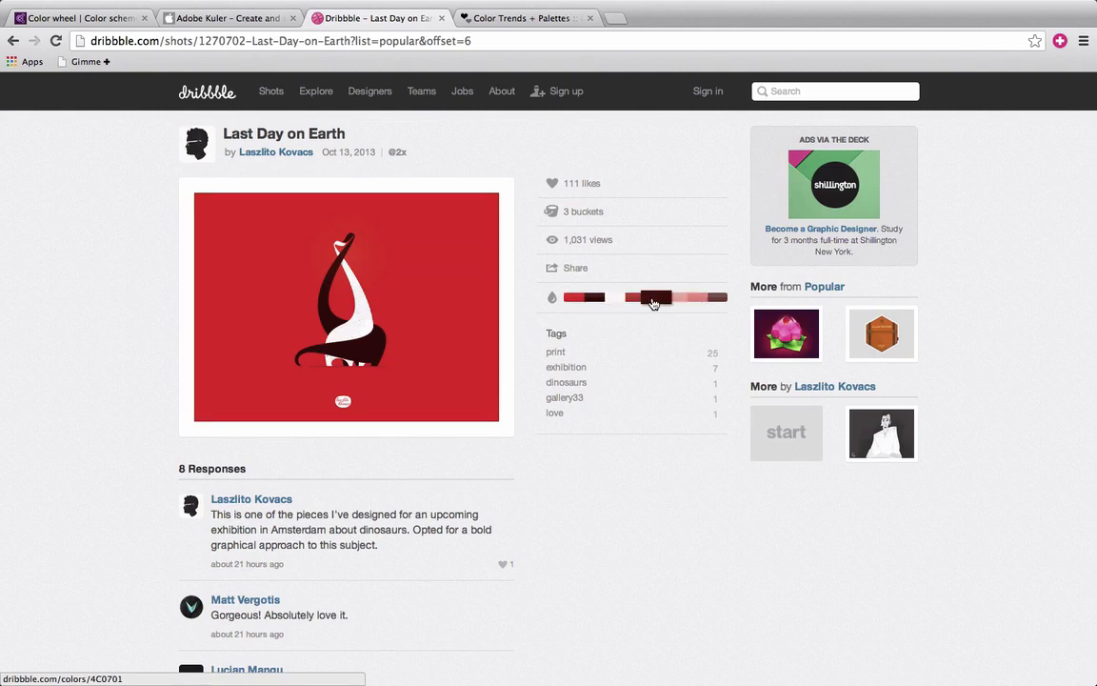
left_click(653, 301)
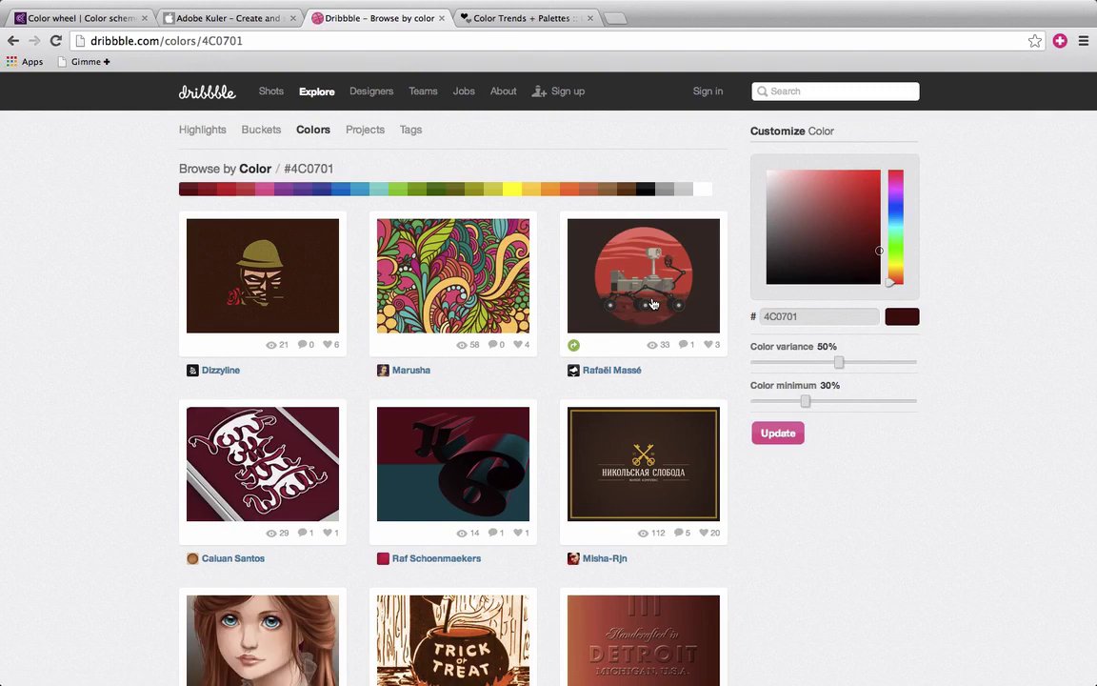
scroll(633, 343, "down", 3)
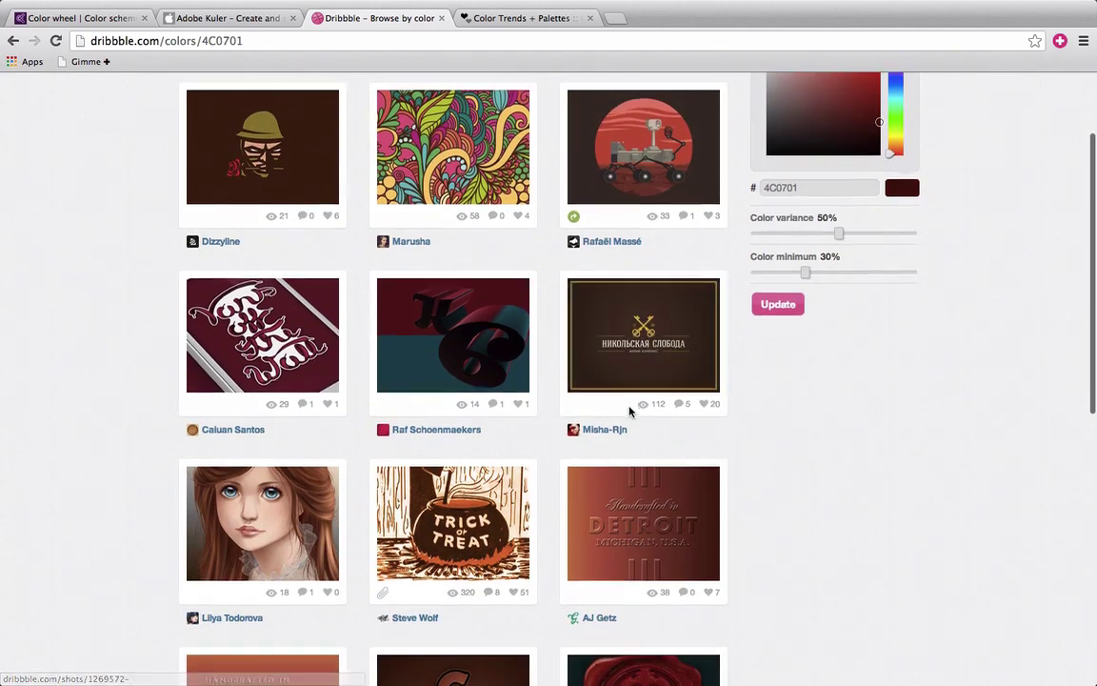
scroll(630, 410, "up", 3)
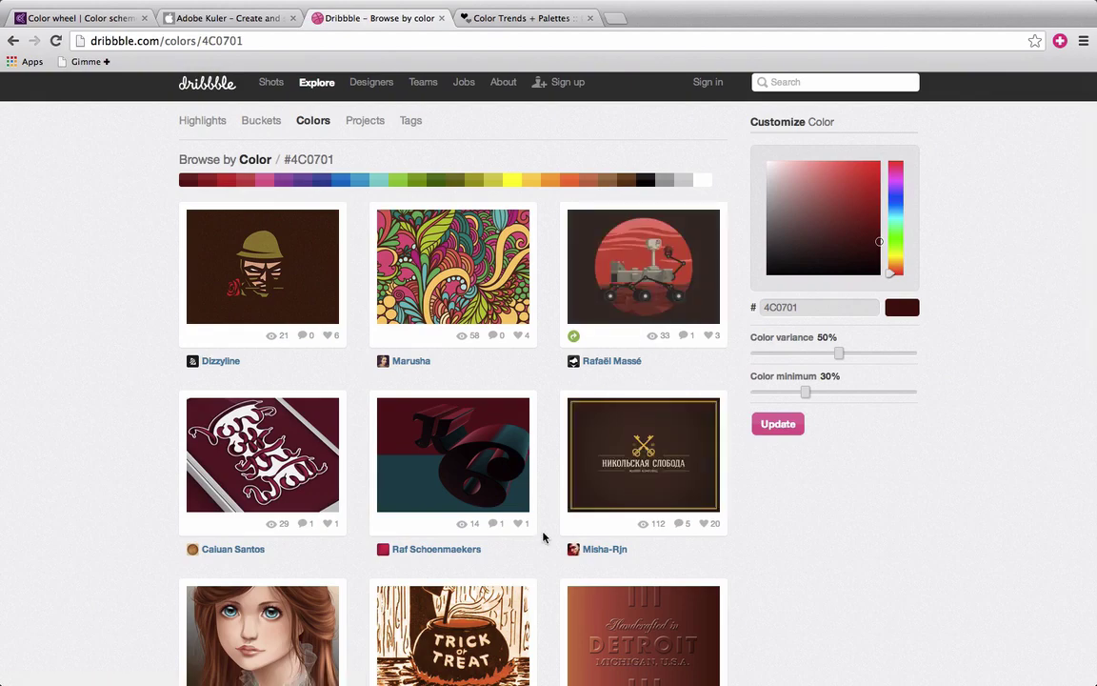
scroll(548, 538, "down", 5)
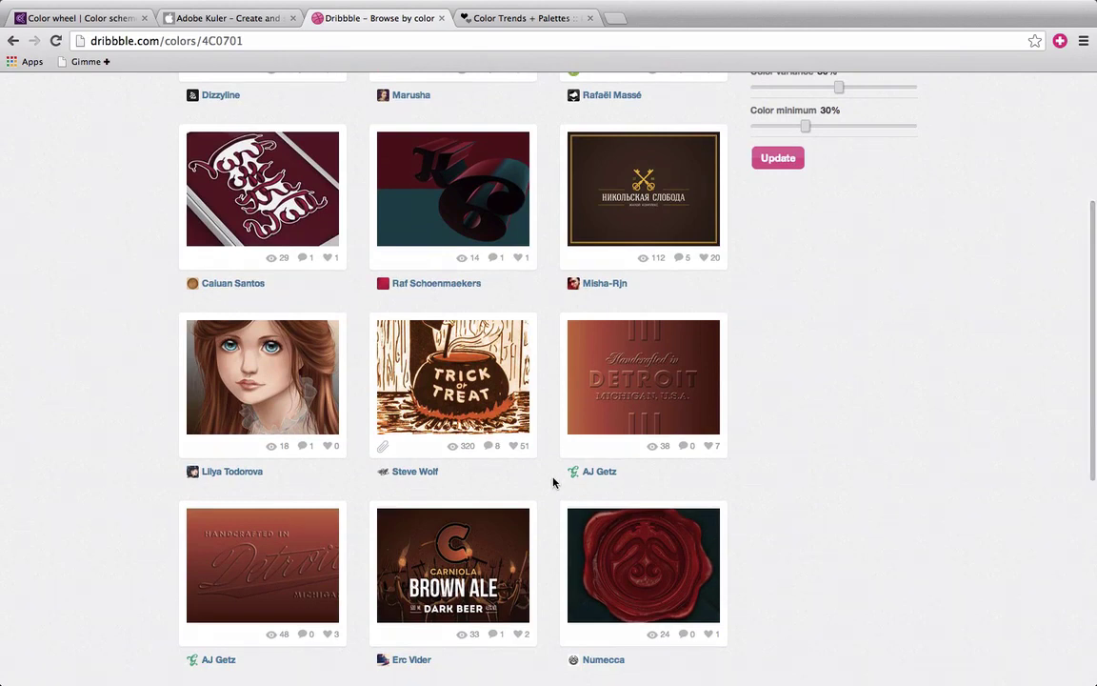
scroll(528, 472, "up", 6)
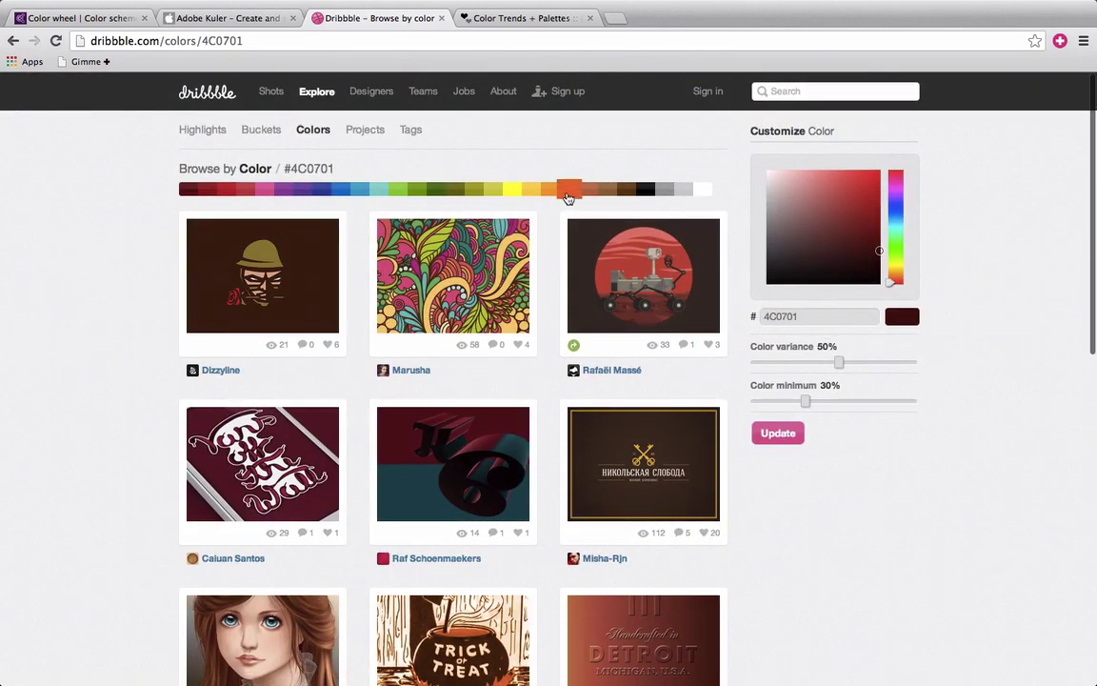
- Browse yellow shots, then open 'Love is a riddle.' and browse shots matching purple #6D118E
left_click(513, 189)
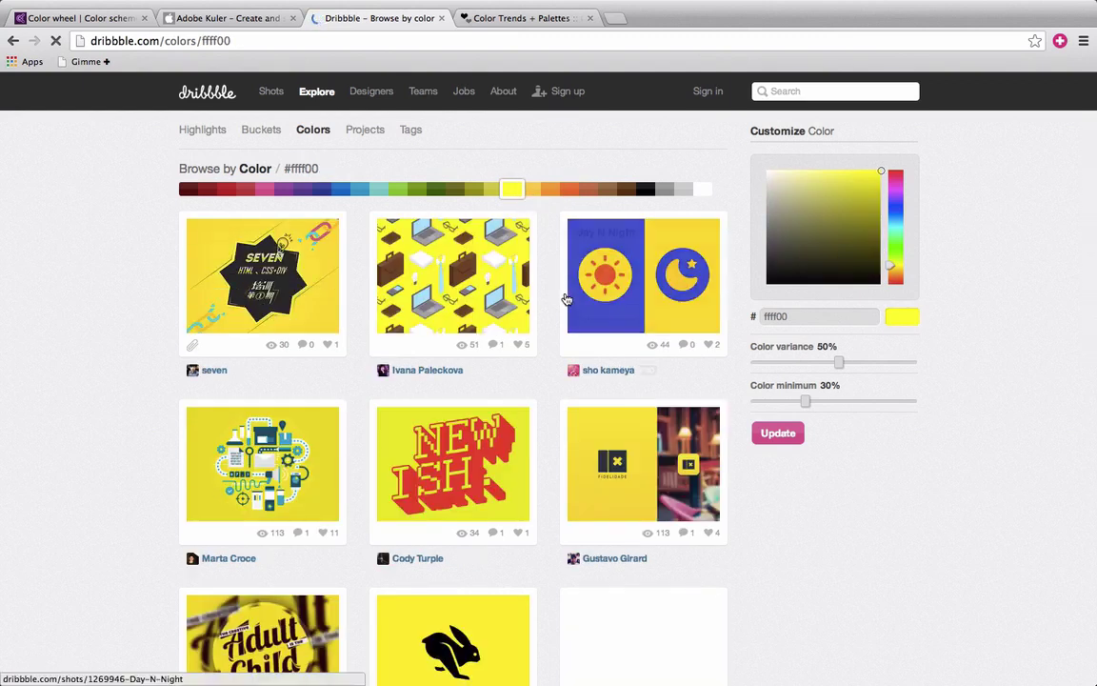
left_click(626, 292)
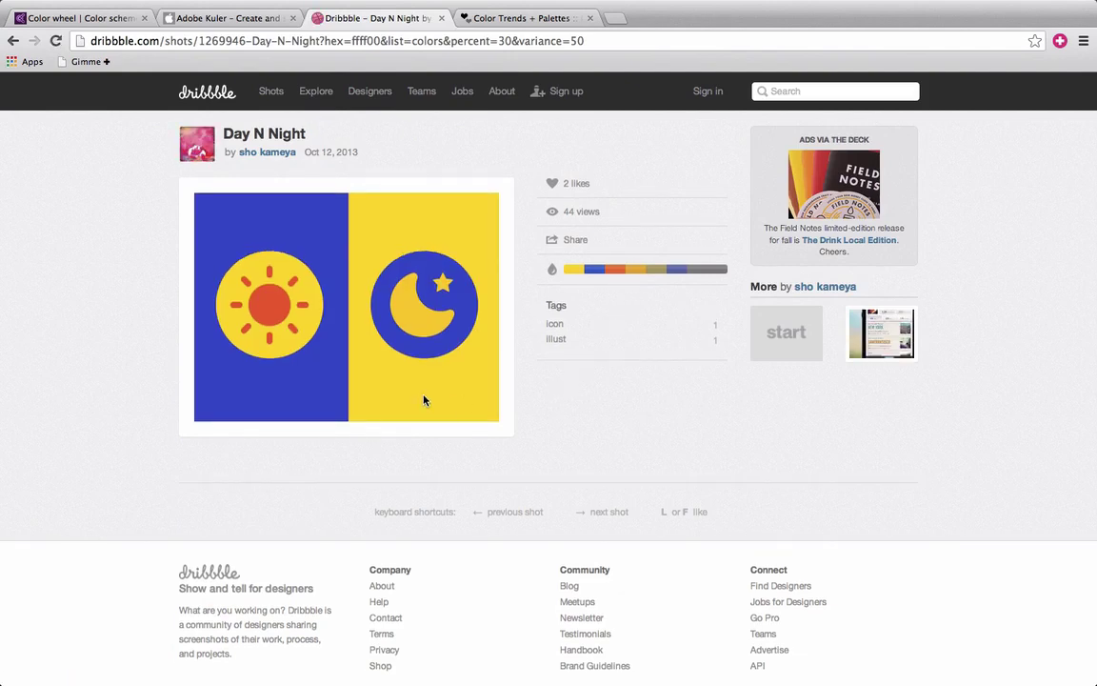
scroll(355, 397, "left", 5)
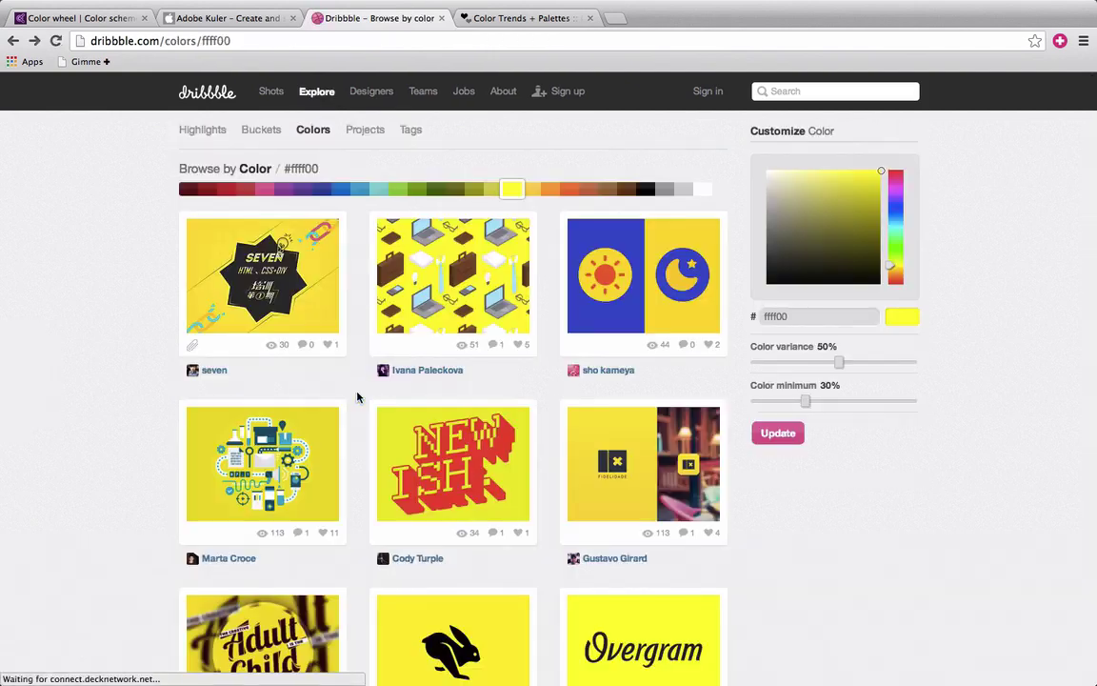
scroll(357, 398, "down", 9)
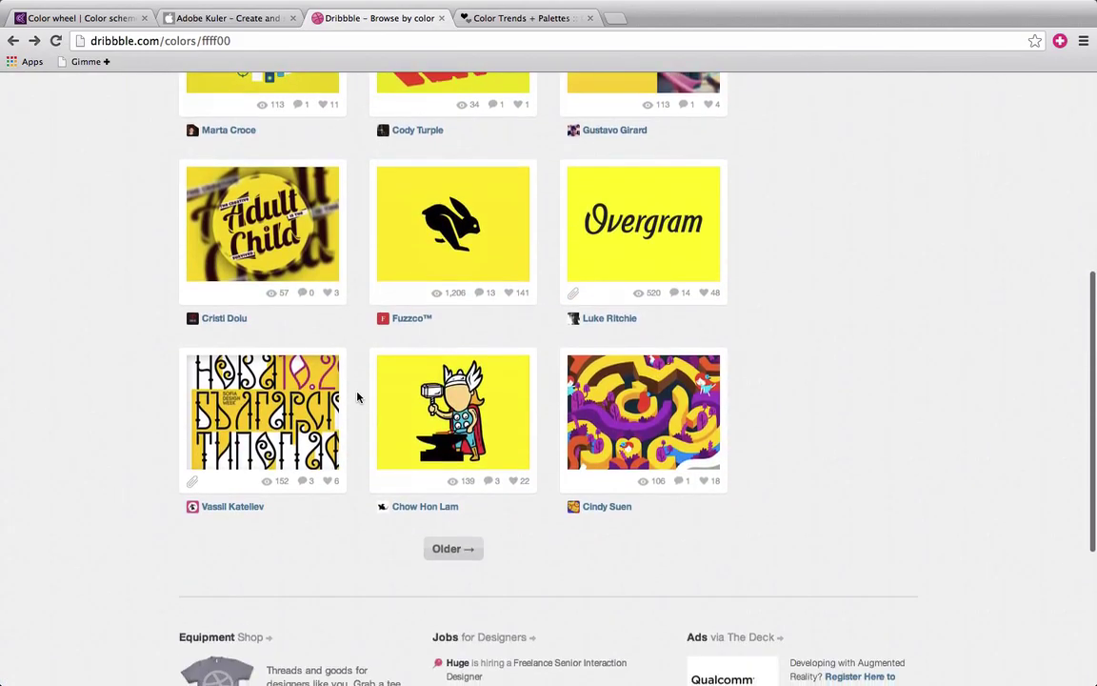
left_click(580, 405)
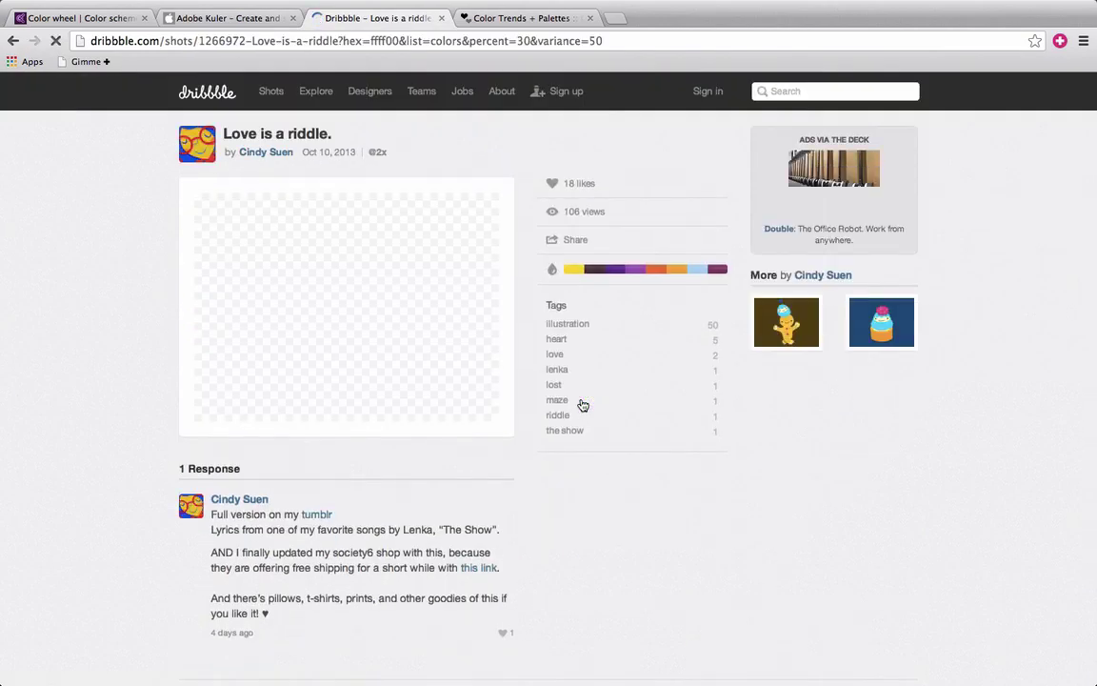
left_click(617, 276)
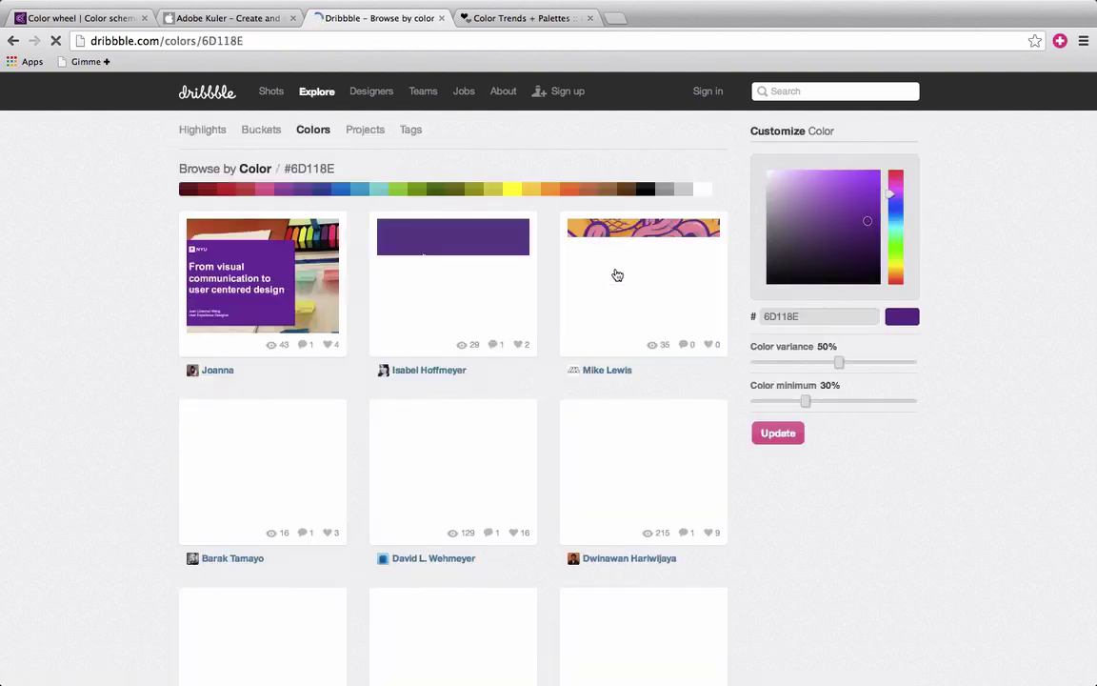
- Search shots for blue #112a8e at 80% colour variance, then switch to COLOURlovers
scroll(128, 518, "down", 2)
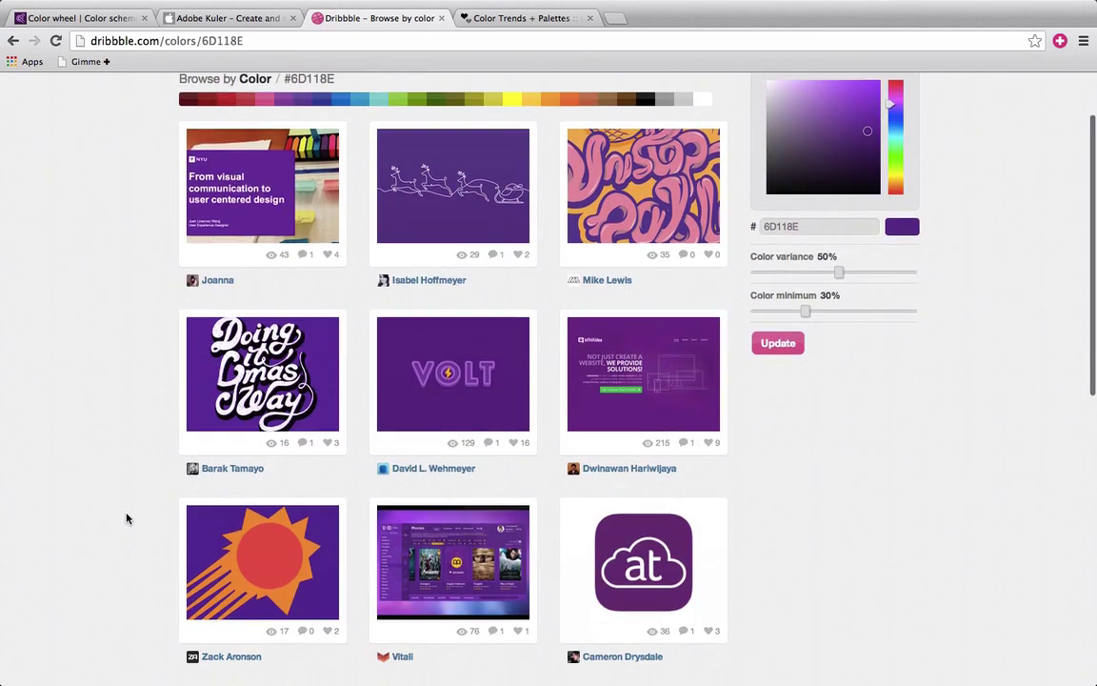
left_click(668, 398)
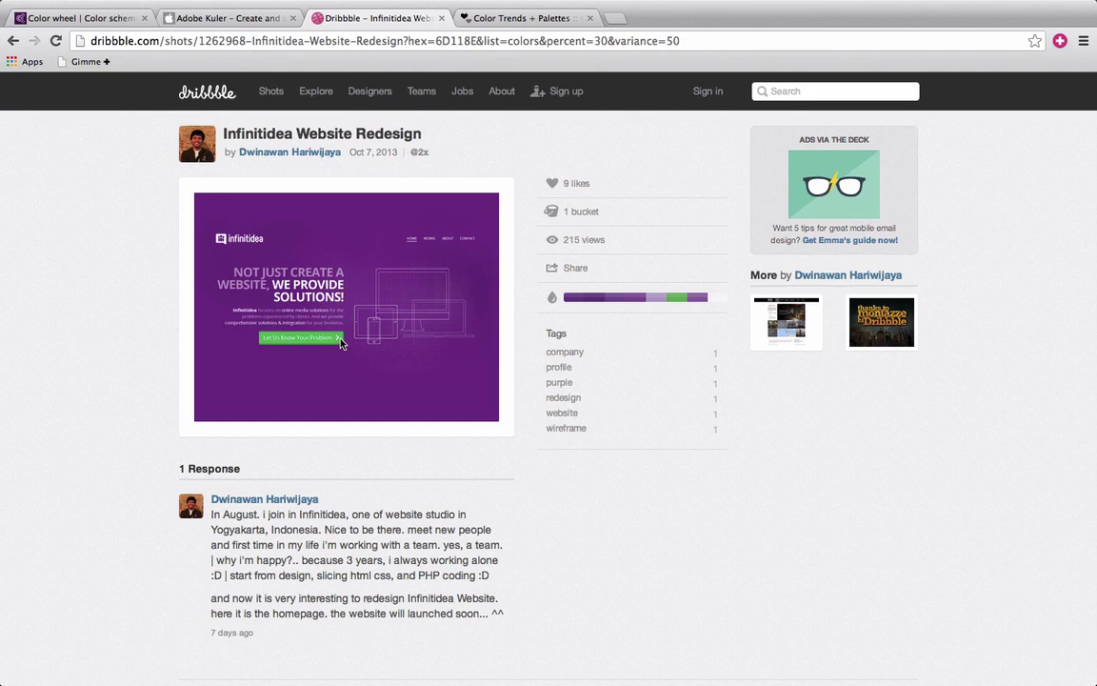
scroll(341, 344, "left", 5)
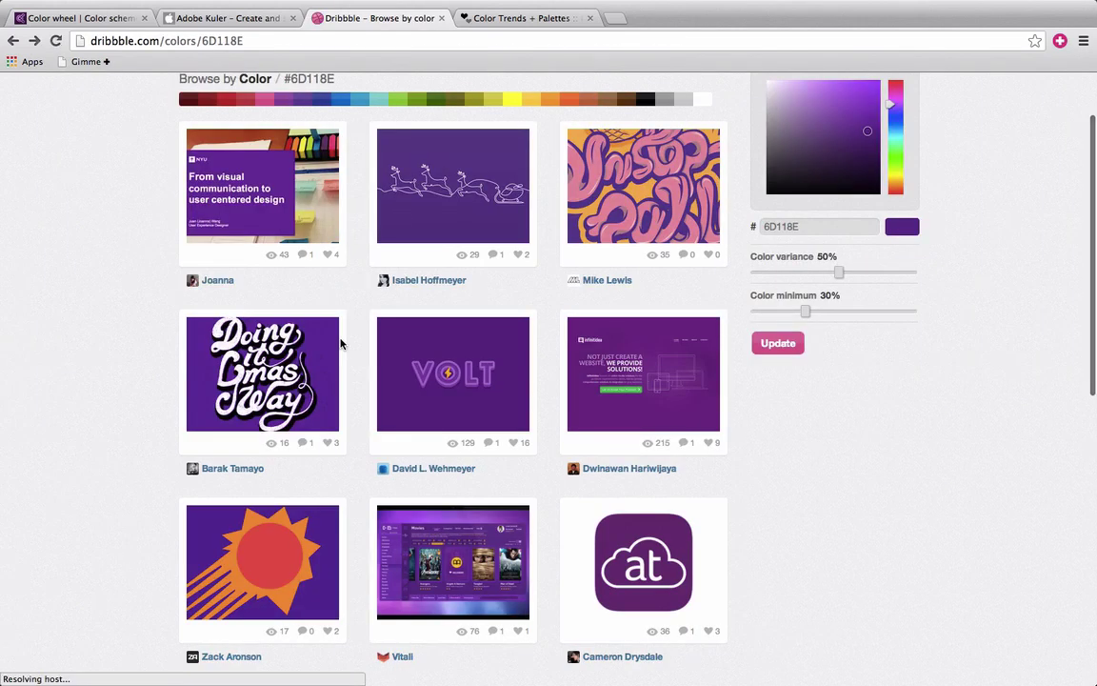
scroll(82, 480, "down", 3)
scroll(82, 480, "up", 5)
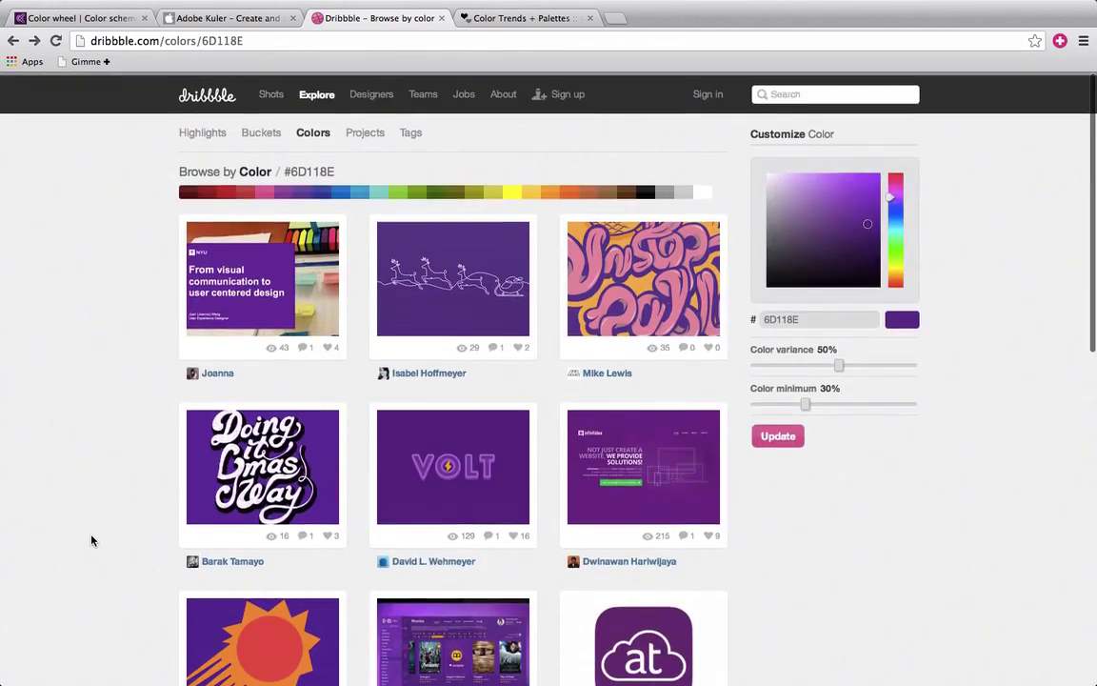
left_click_drag(886, 192, 891, 211)
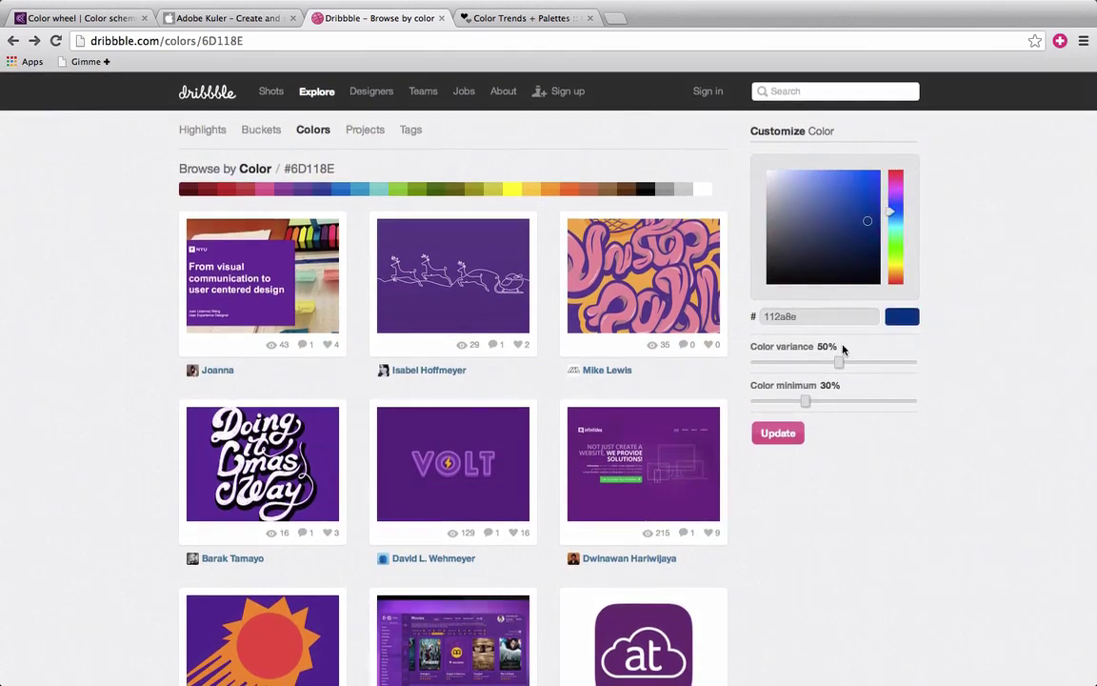
left_click(888, 362)
left_click(775, 442)
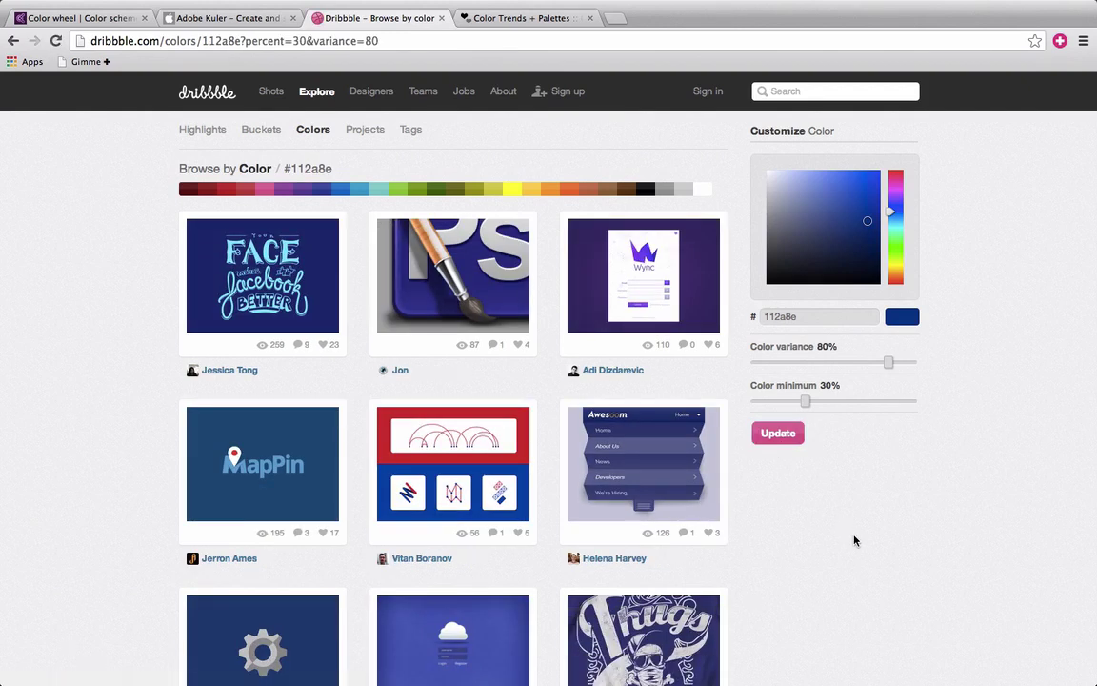
left_click(543, 23)
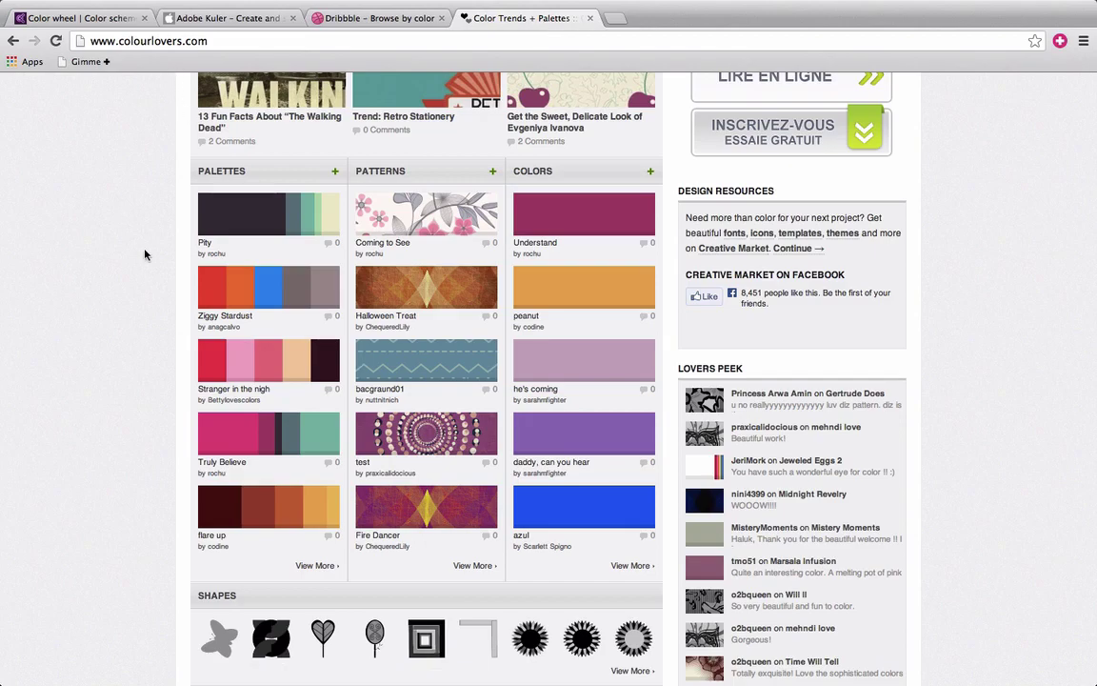
scroll(144, 254, "up", 2)
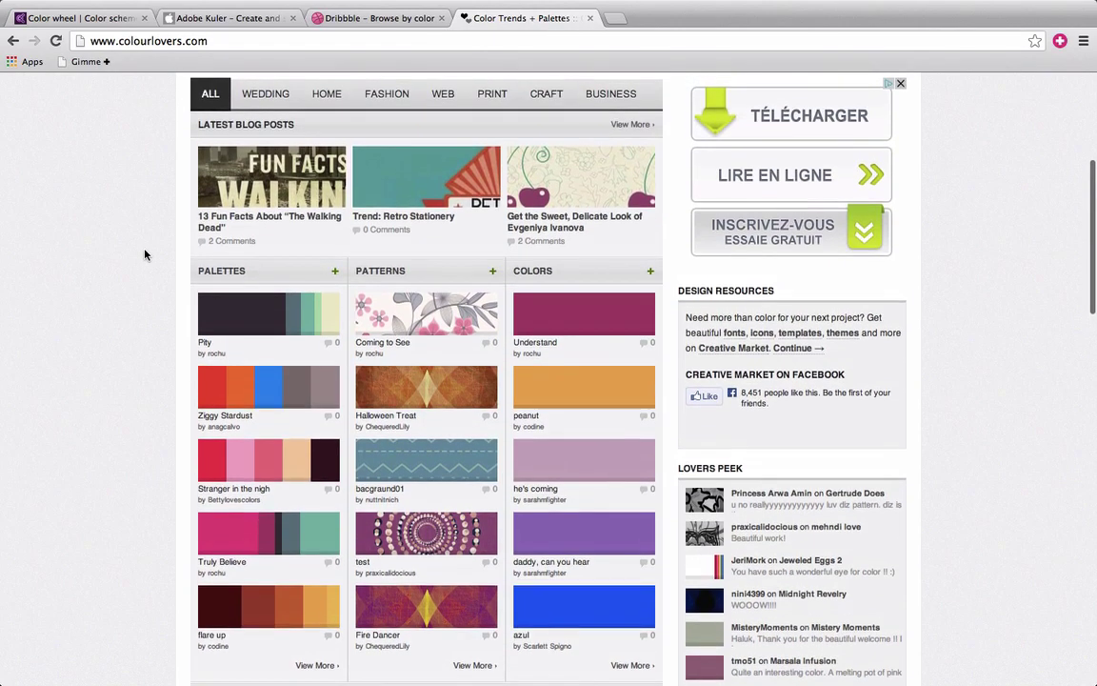
scroll(147, 253, "down", 2)
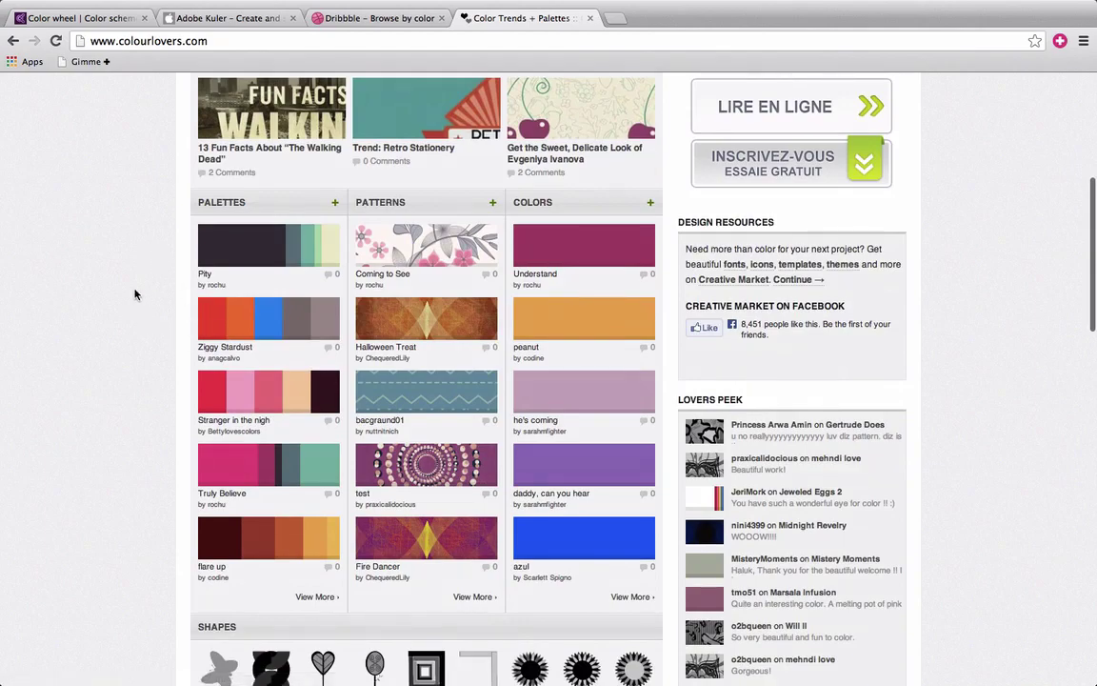
- Return to the Kuler colour wheel, then browse the All Themes gallery under Explore
left_click(107, 21)
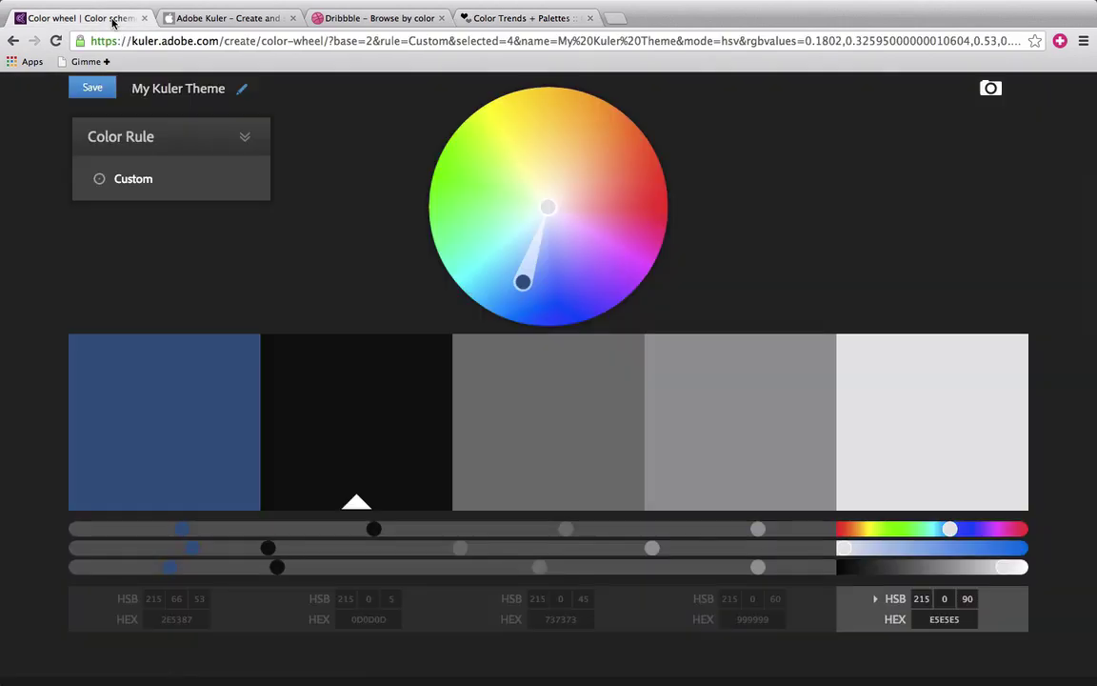
mouse_move(125, 200)
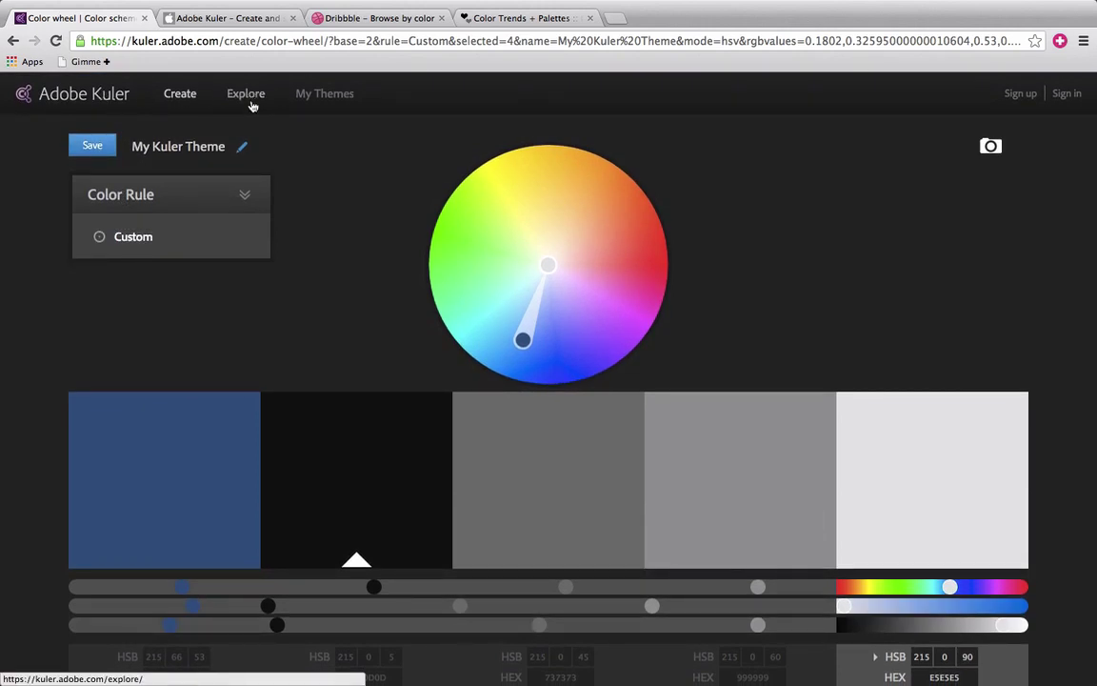
left_click(240, 103)
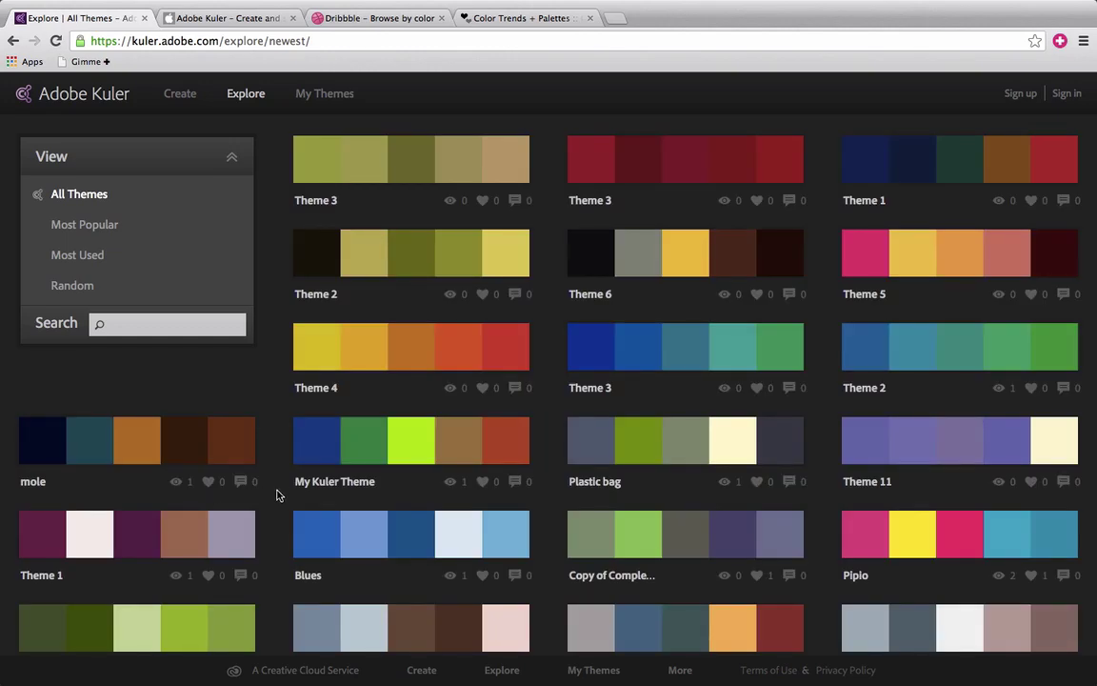
scroll(277, 495, "down", 3)
scroll(278, 495, "down", 5)
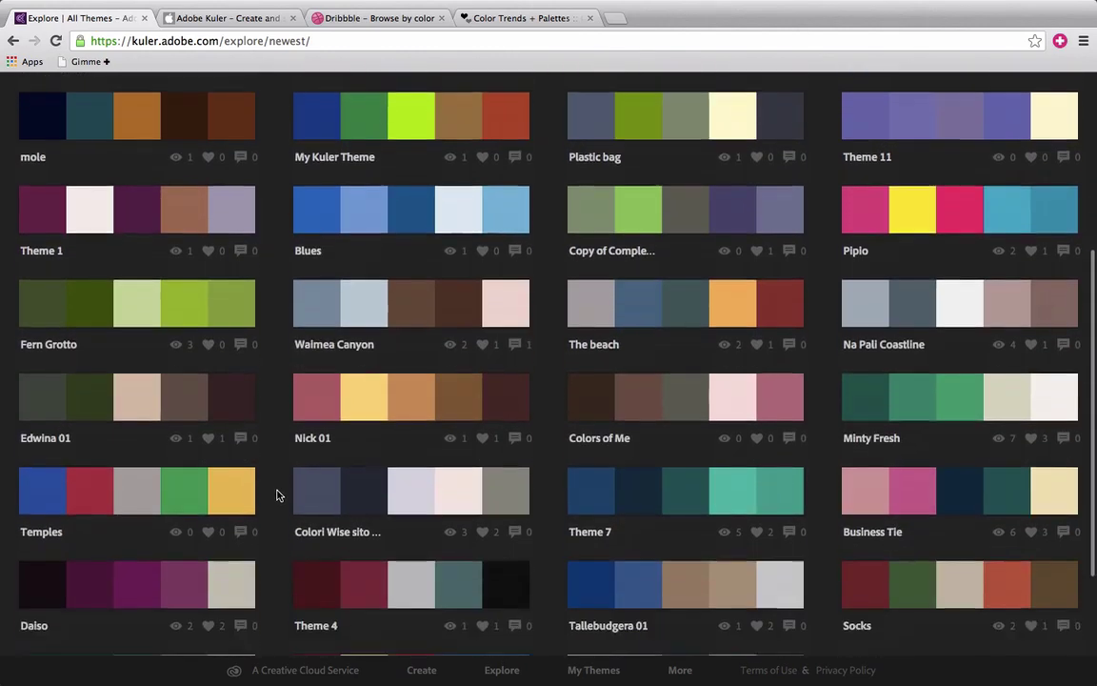
scroll(278, 496, "up", 8)
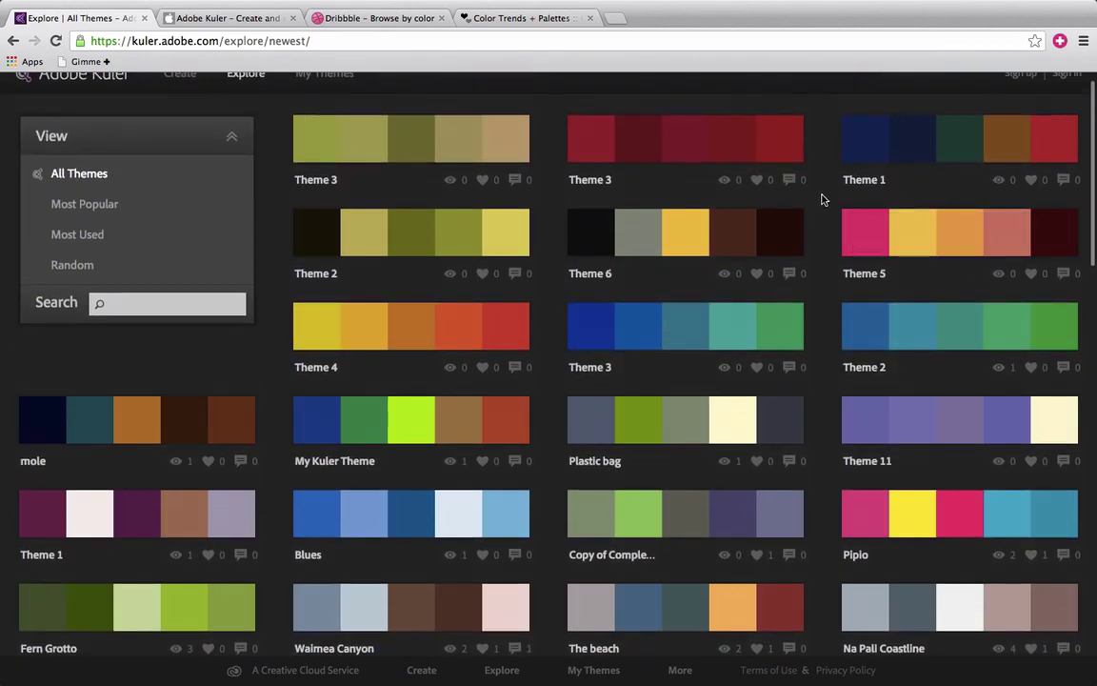
mouse_move(714, 229)
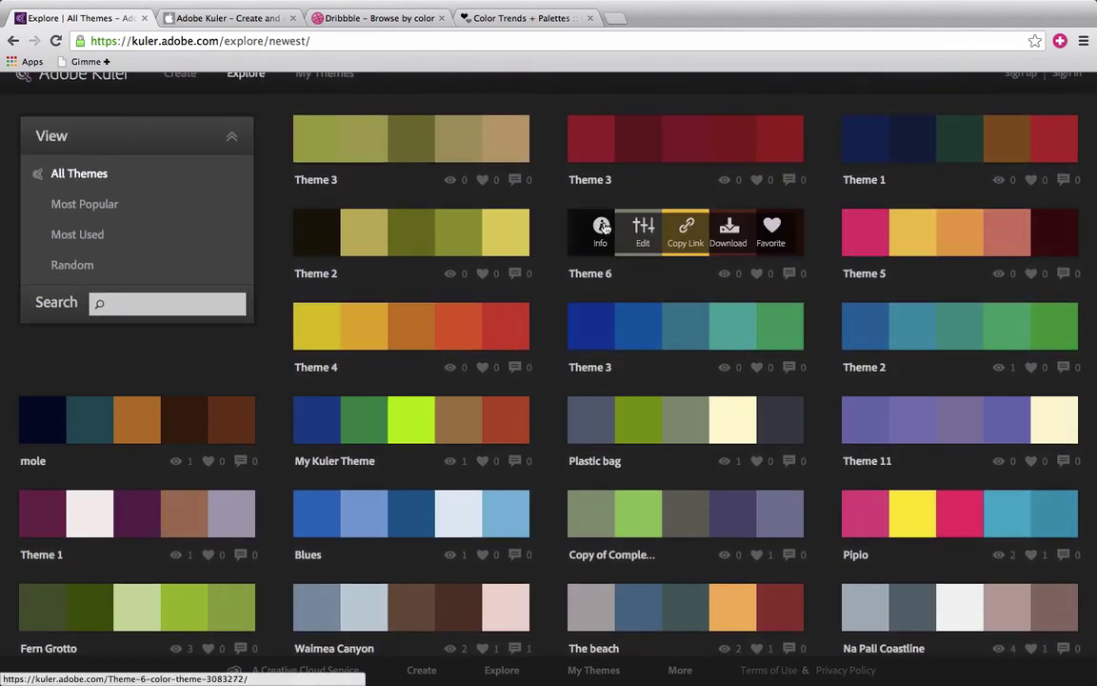
- Create 'Copy of Theme 6' and recolour its grey swatch to deep blue 23288C
left_click(643, 229)
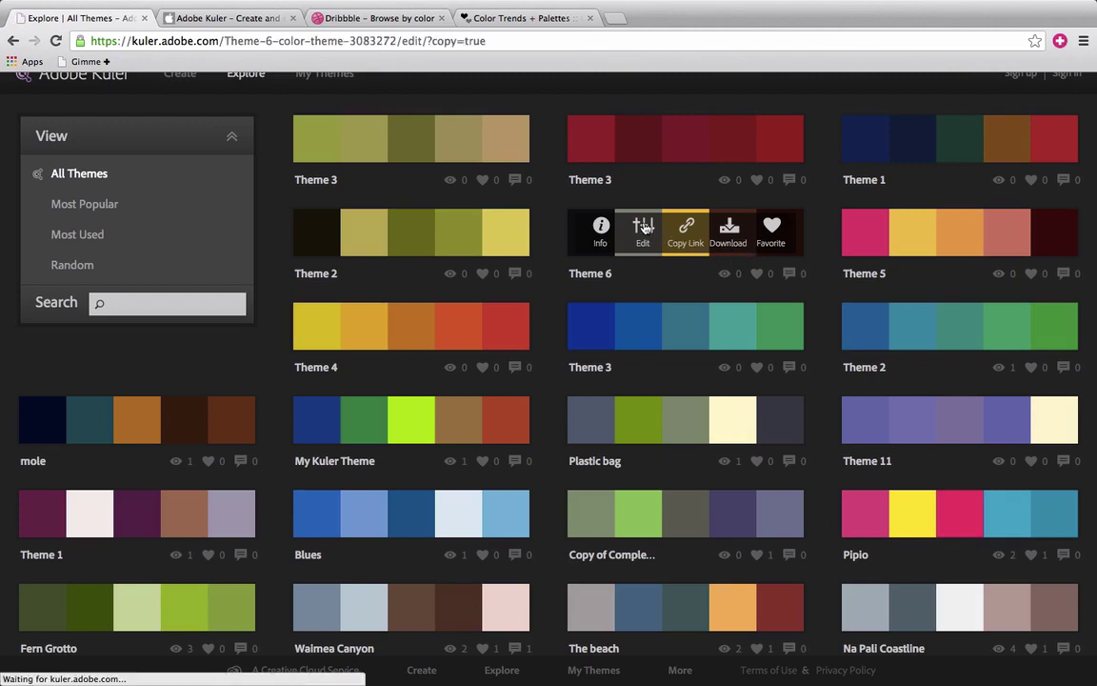
scroll(789, 206, "down", 2)
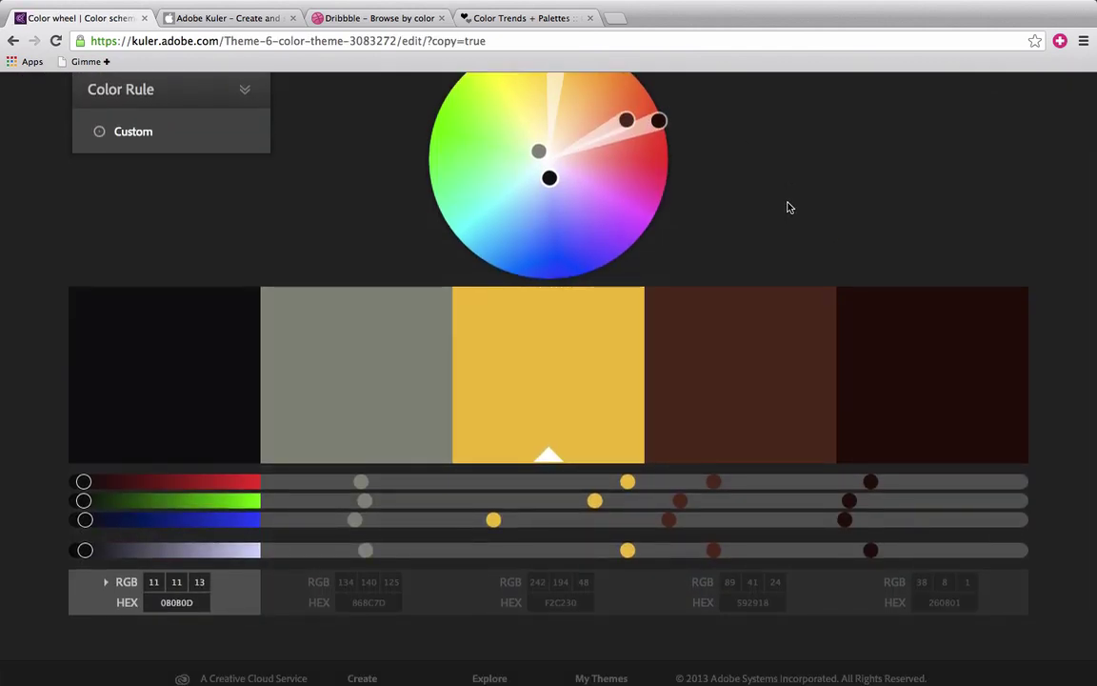
left_click(352, 387)
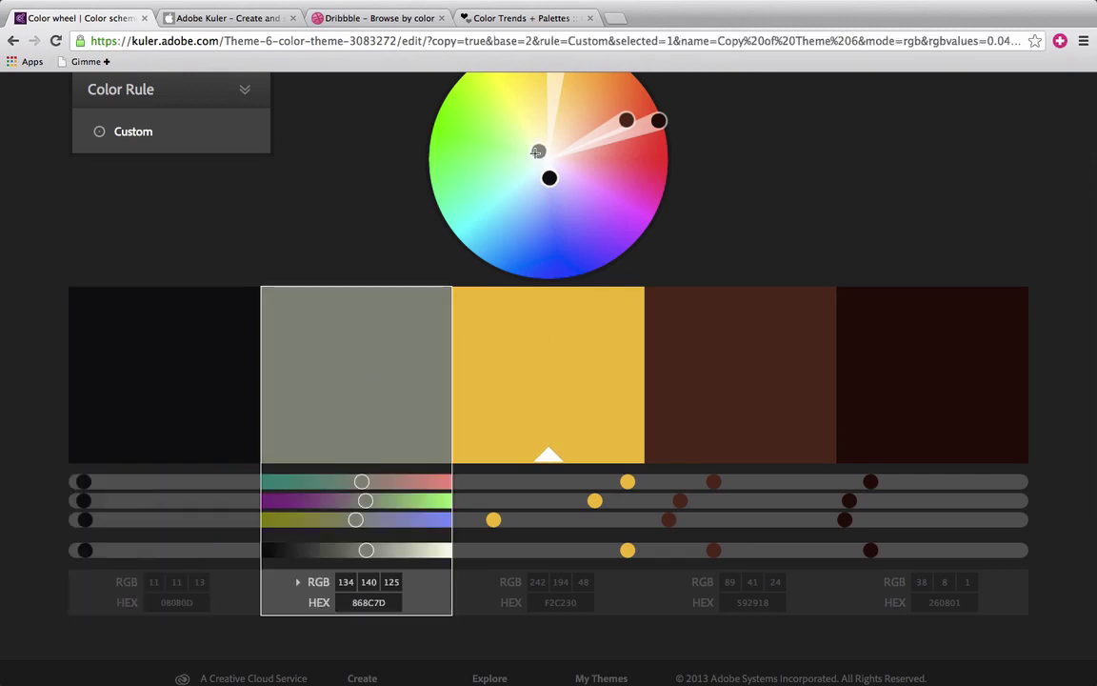
mouse_move(538, 153)
left_mouse_down()
mouse_move(516, 238)
mouse_move(548, 250)
left_mouse_up()
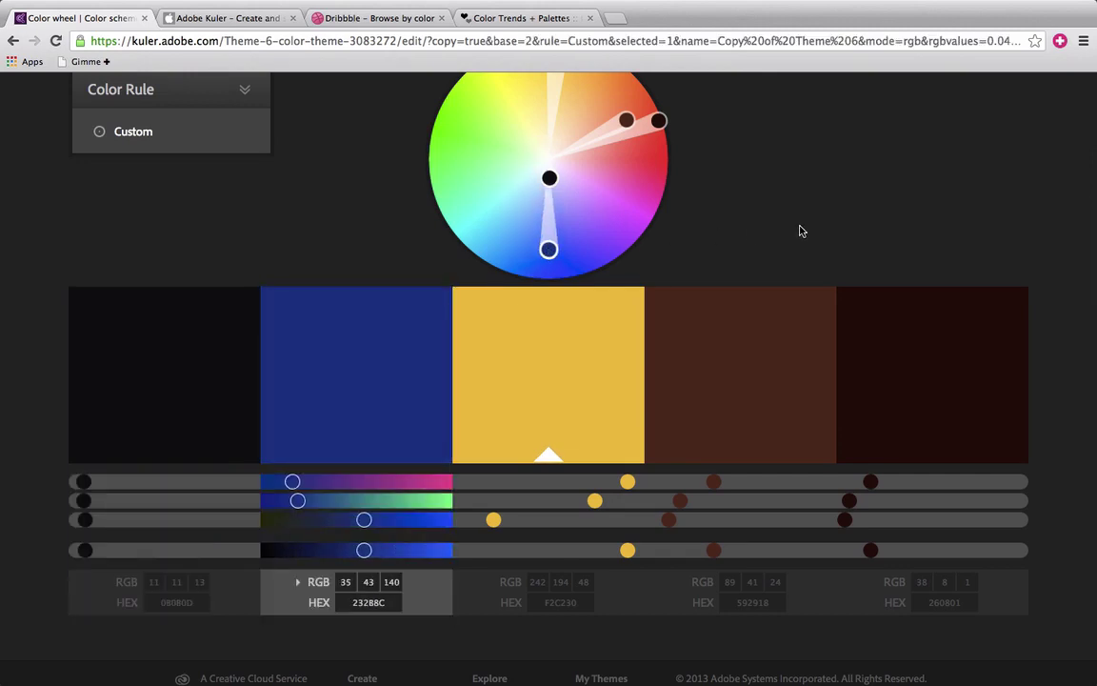
- Brighten the brown swatch to rust D16038 and the darkest swatch to red FF3607
left_click(772, 370)
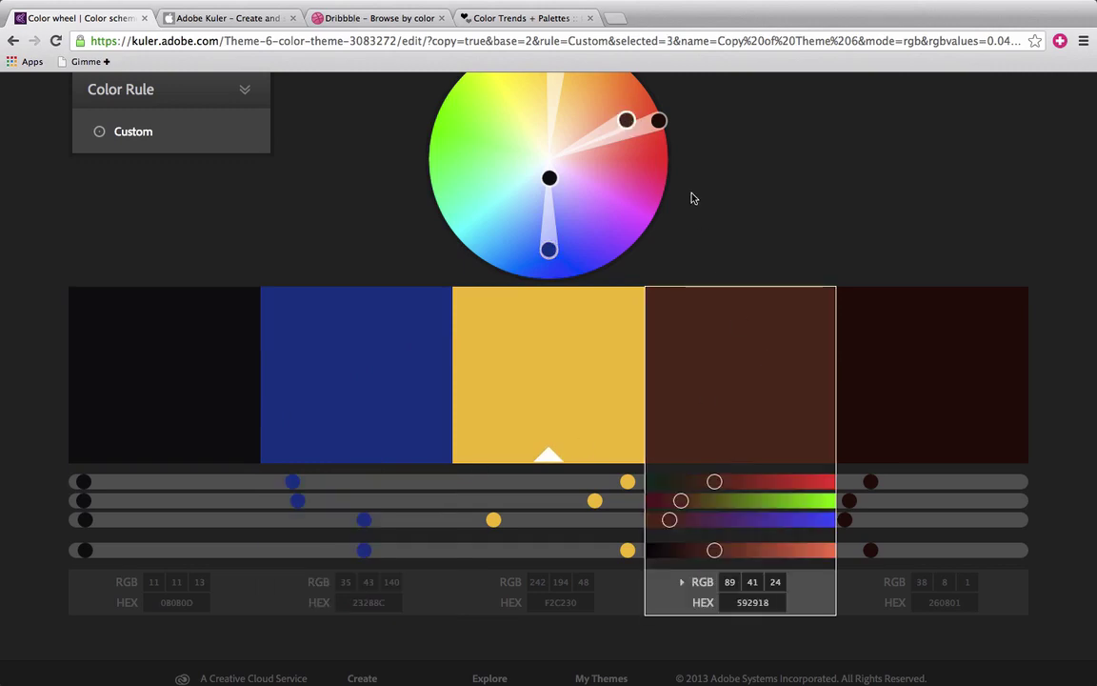
left_click(775, 552)
left_click_drag(778, 560, 796, 554)
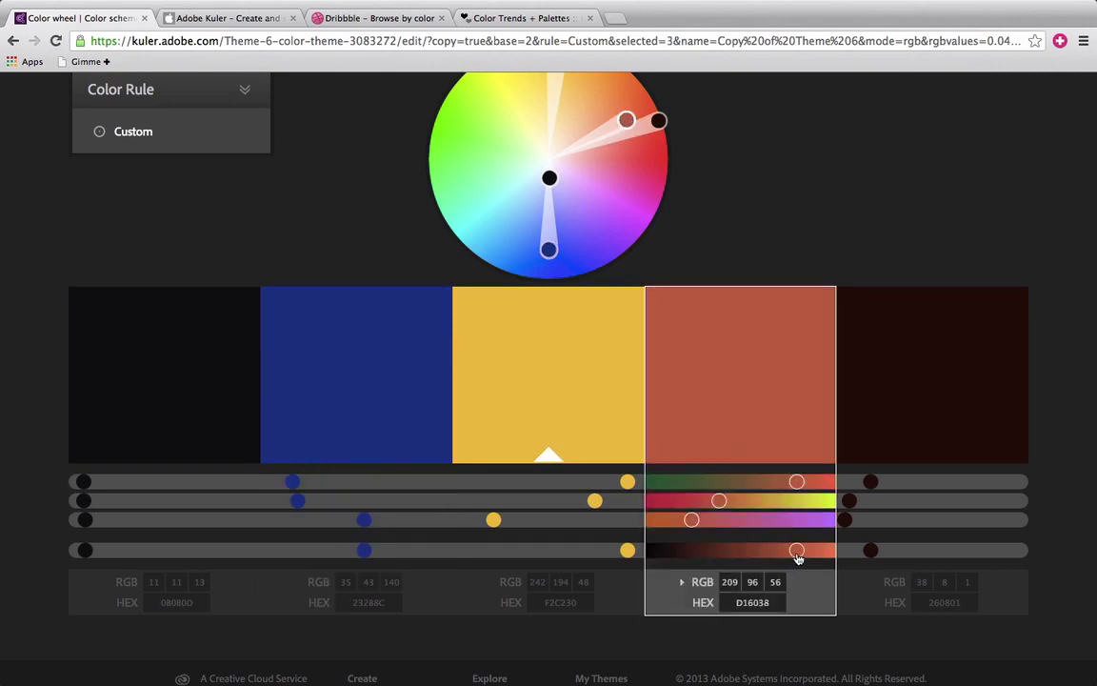
left_click(932, 454)
left_click(1016, 551)
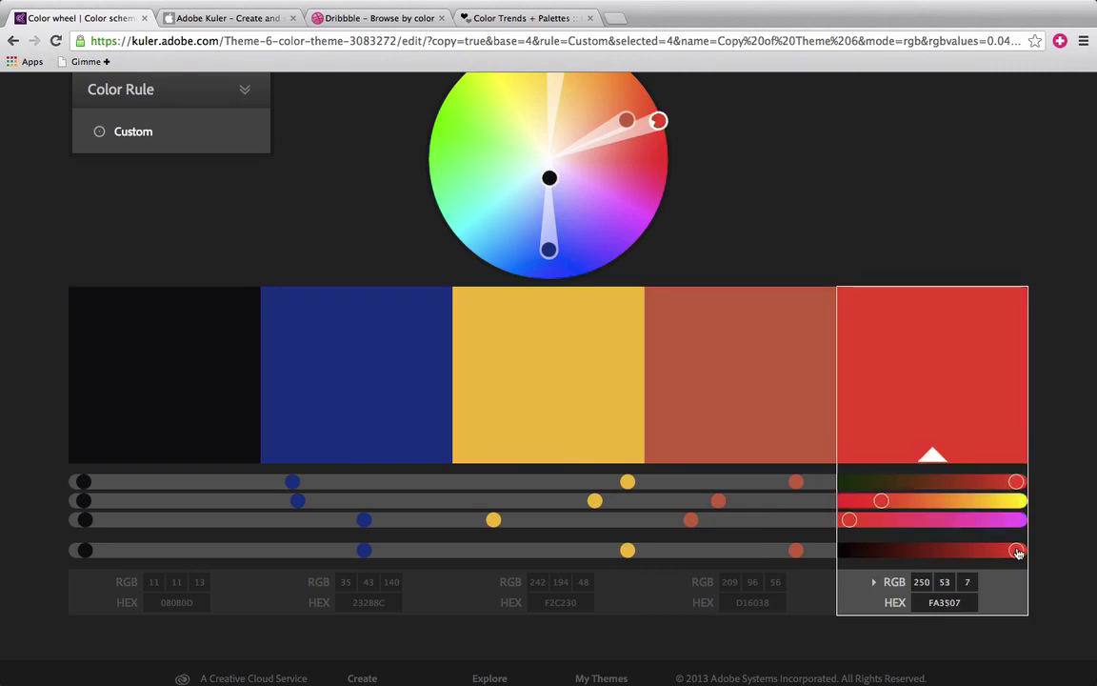
left_click_drag(1016, 553, 1027, 550)
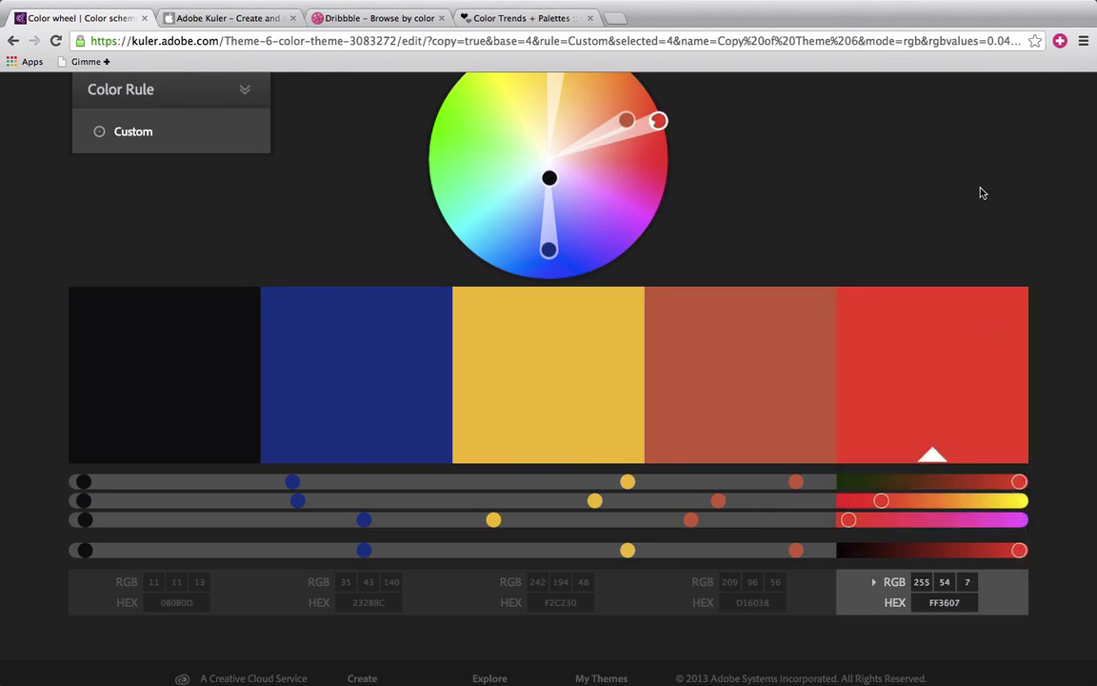
scroll(983, 193, "up", 3)
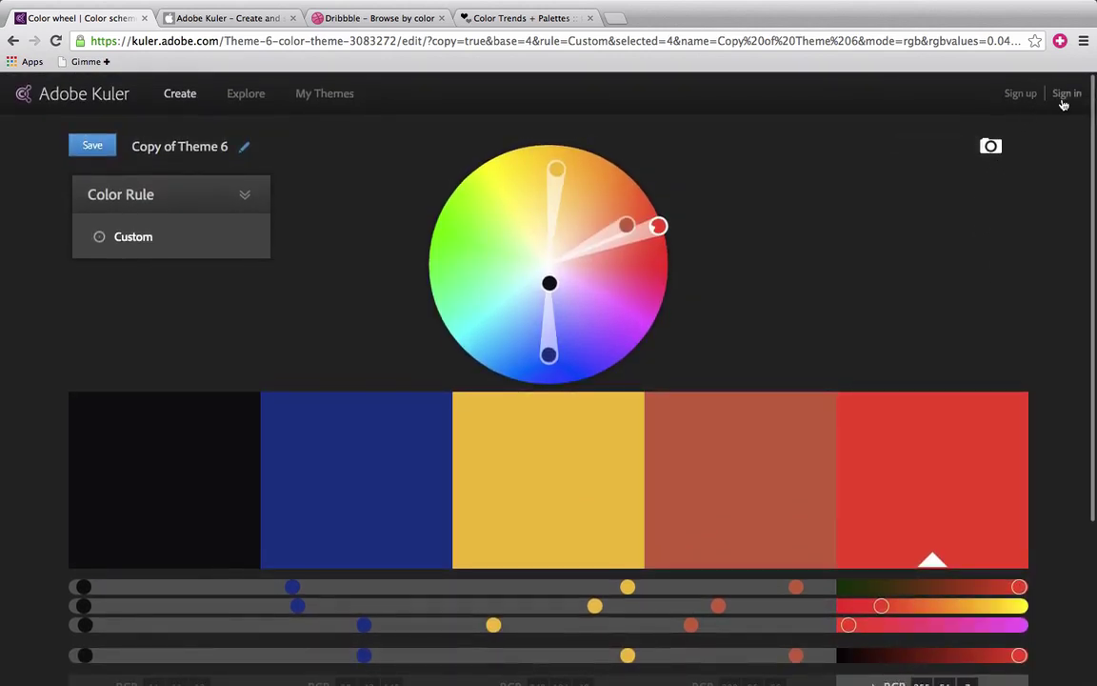